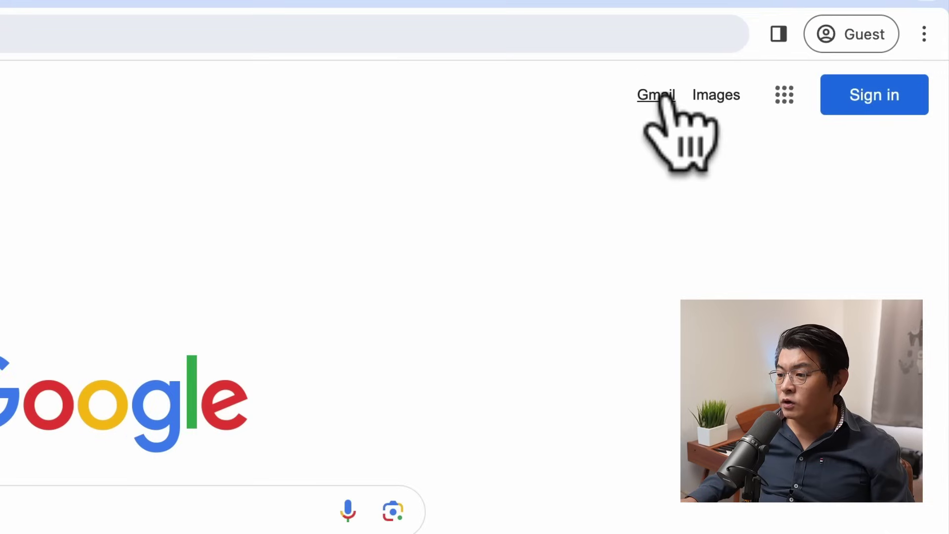
Step: Reach the Gmail page through a Google search for gmail and choose a personal-use account
{"action": "left_click", "coordinate": [668, 94]}
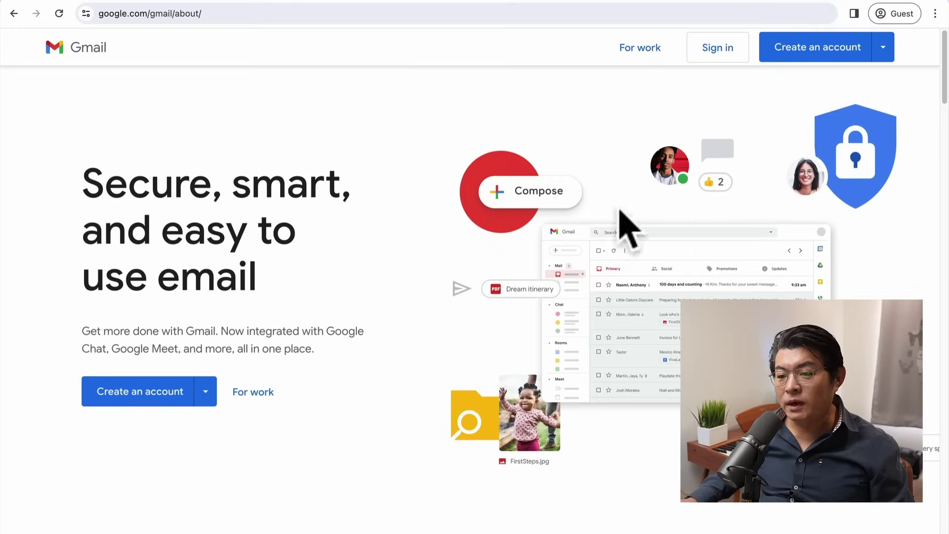
{"action": "left_click", "coordinate": [216, 15]}
{"action": "left_click", "coordinate": [14, 14]}
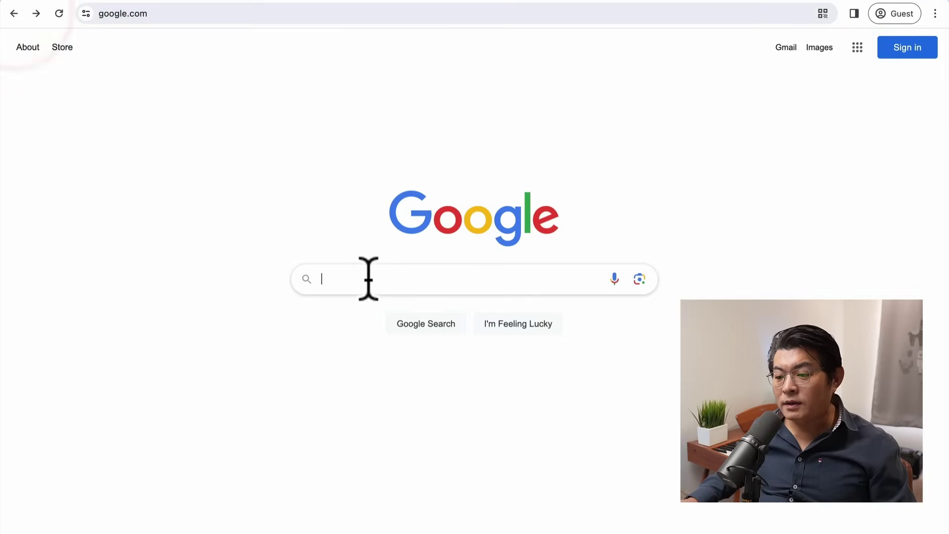
{"action": "left_click", "coordinate": [368, 279]}
{"action": "type", "text": "gmail"}
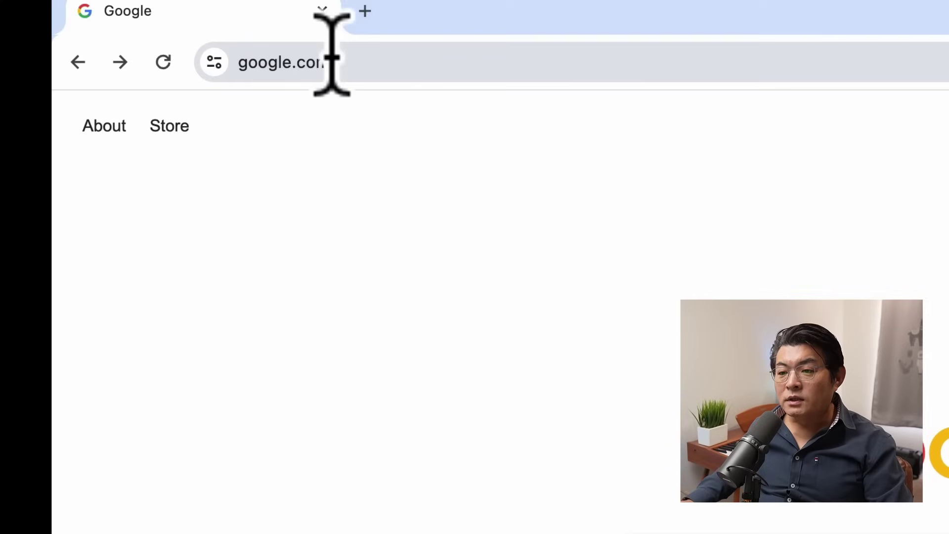
{"action": "left_click", "coordinate": [357, 62]}
{"action": "type", "text": "gmail"}
{"action": "key", "text": "Return"}
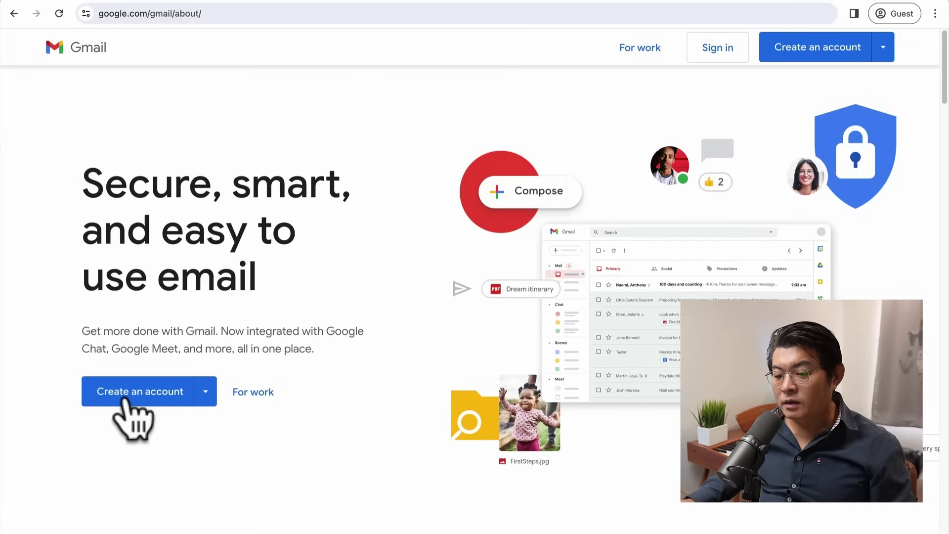
{"action": "left_click", "coordinate": [163, 393]}
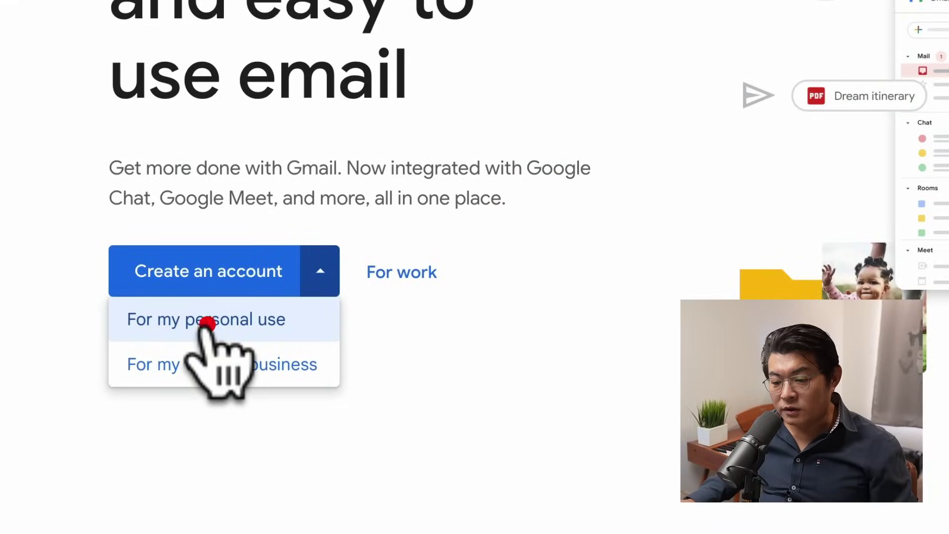
{"action": "left_click", "coordinate": [206, 323]}
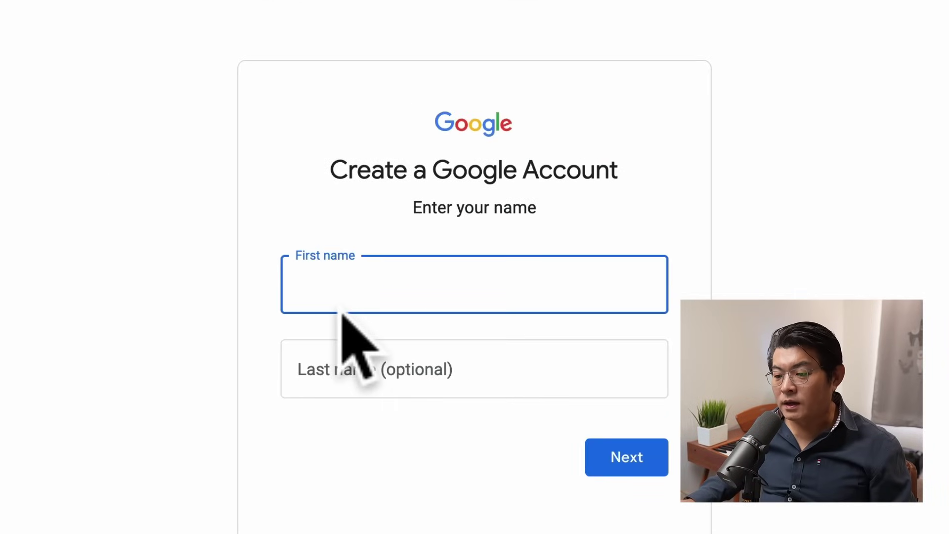
Step: Fill in the new account's first and last name and continue
{"action": "type", "text": "Ken"}
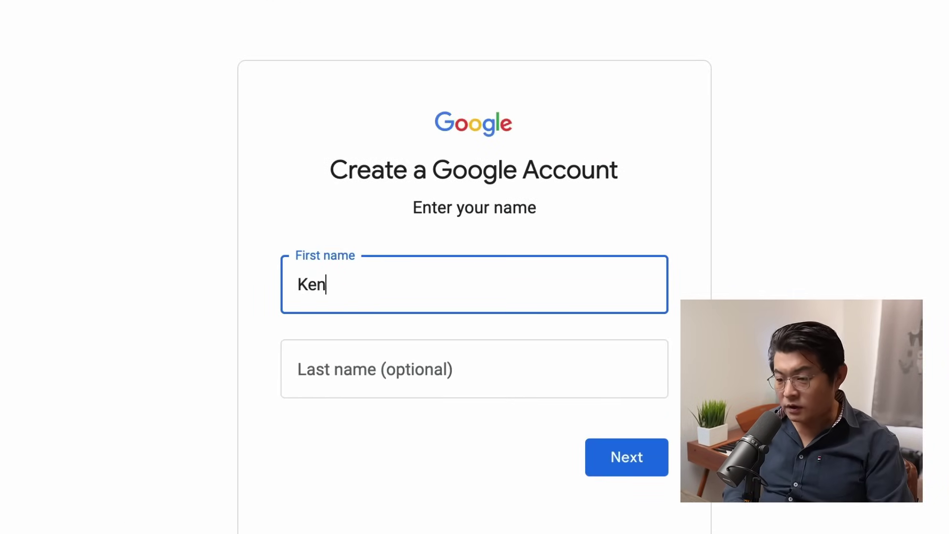
{"action": "key", "text": "Tab"}
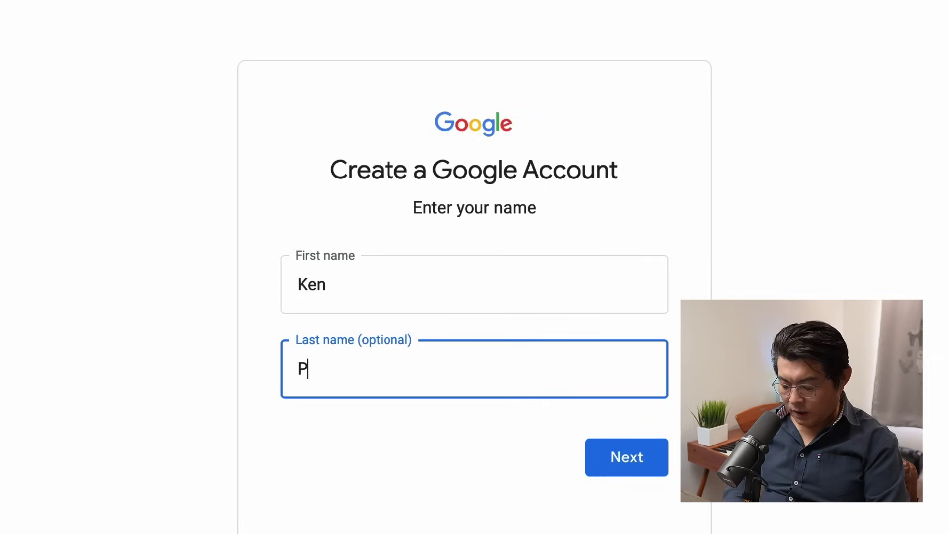
{"action": "left_click", "coordinate": [642, 457]}
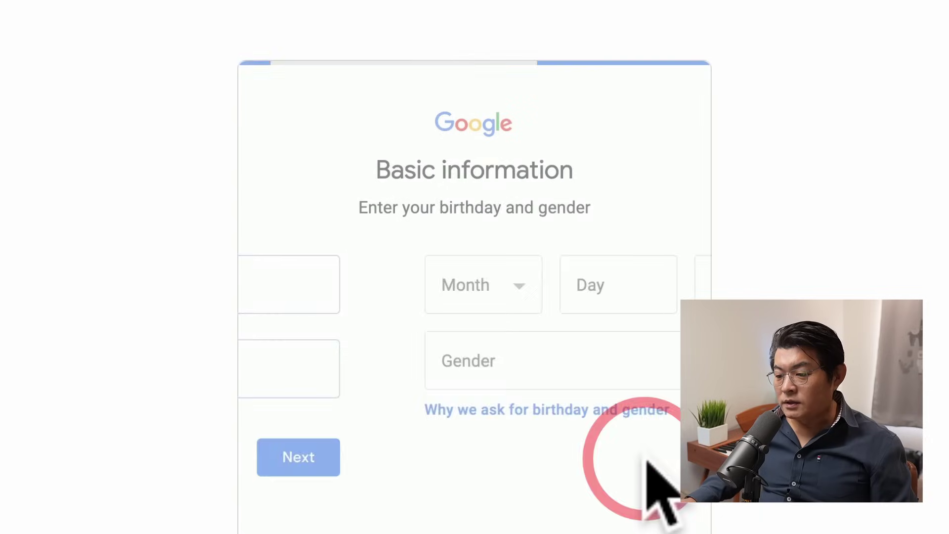
Step: Enter a March birthday with day and year, set gender to Male, and continue
{"action": "left_click", "coordinate": [374, 287]}
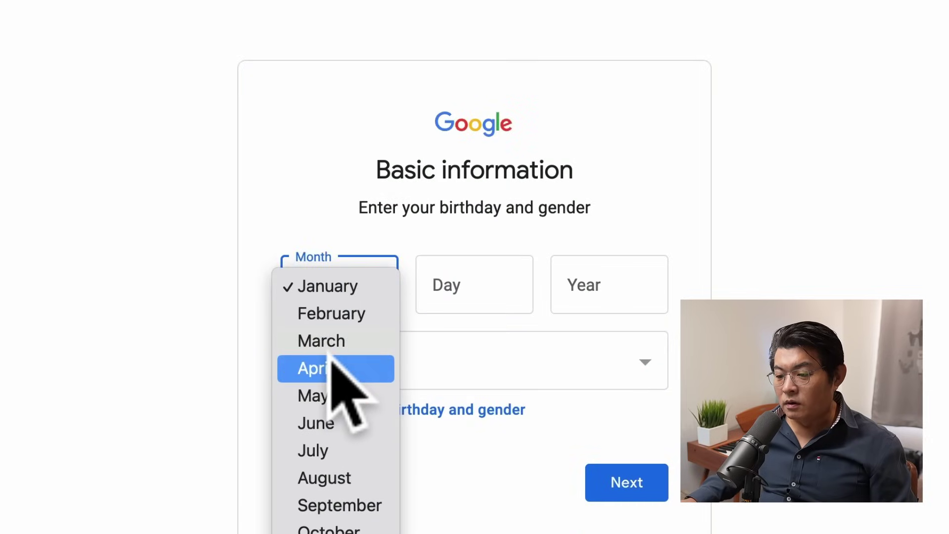
{"action": "left_click", "coordinate": [324, 339]}
{"action": "left_click", "coordinate": [445, 285]}
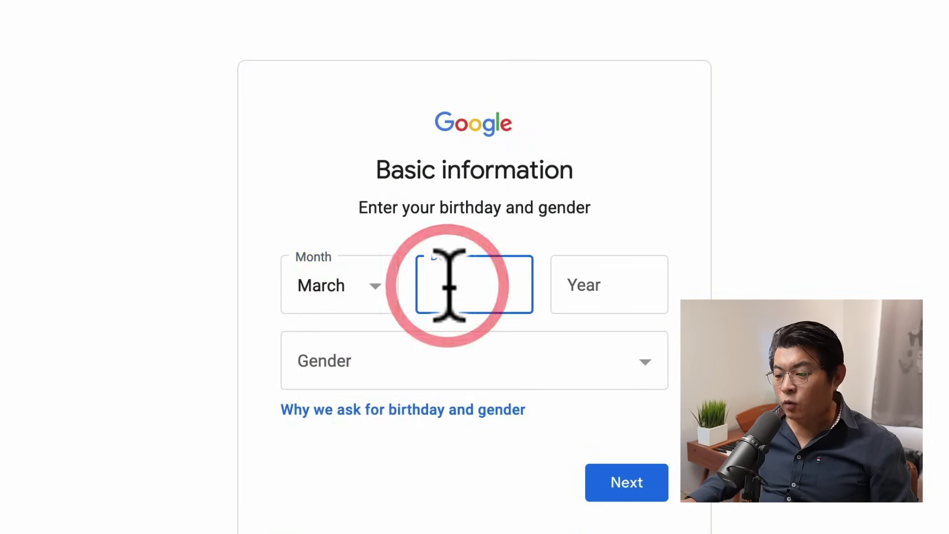
{"action": "type", "text": "01"}
{"action": "left_click", "coordinate": [603, 293]}
{"action": "type", "text": "1971"}
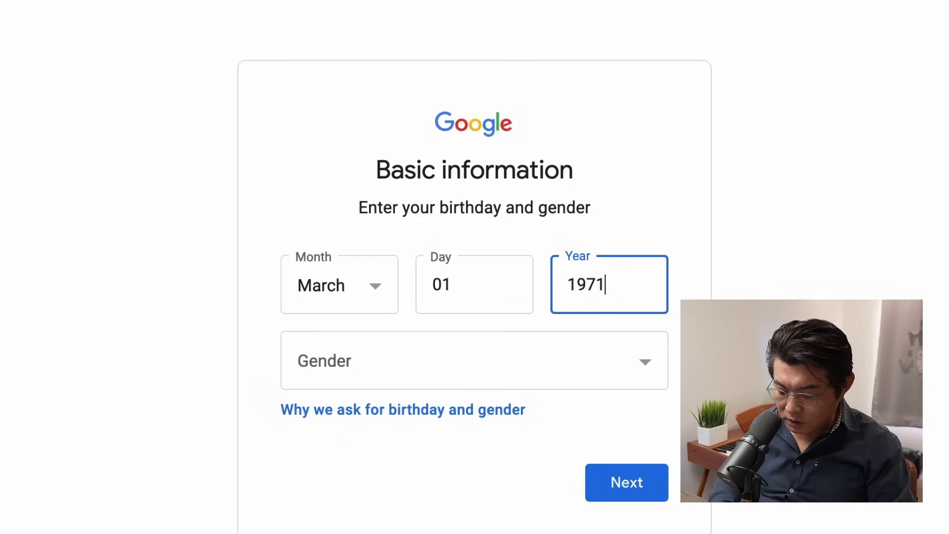
{"action": "left_click", "coordinate": [544, 360]}
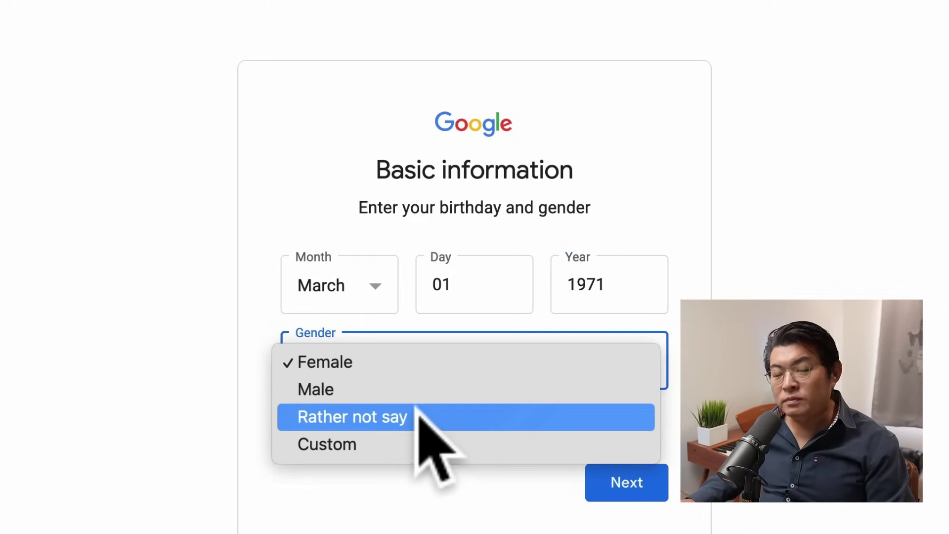
{"action": "left_click", "coordinate": [398, 391]}
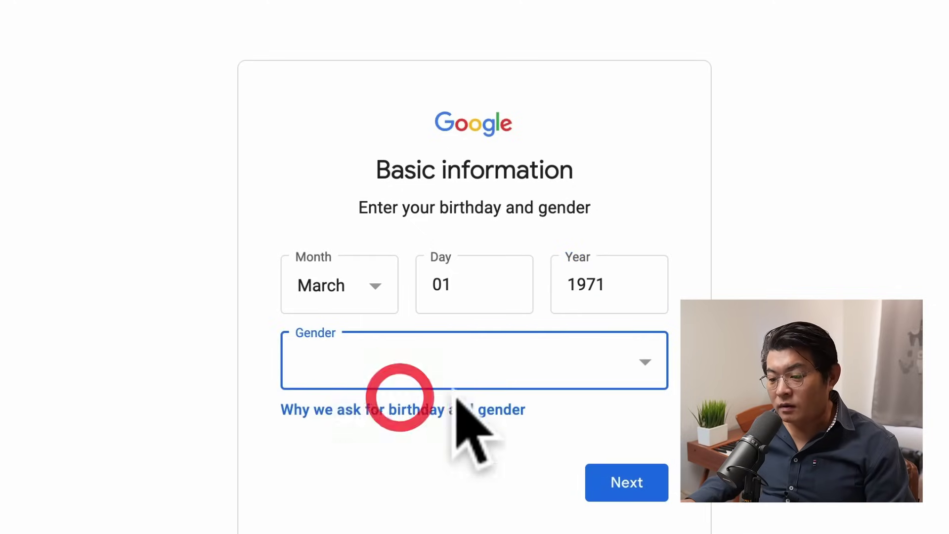
{"action": "left_click", "coordinate": [618, 484]}
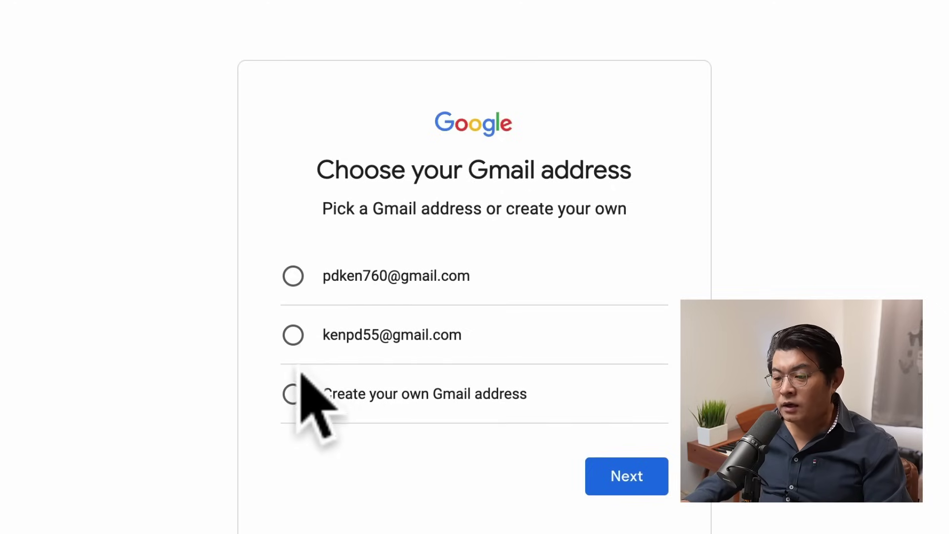
Step: Choose a custom Gmail username of at least six characters and set the account password
{"action": "left_click", "coordinate": [293, 393]}
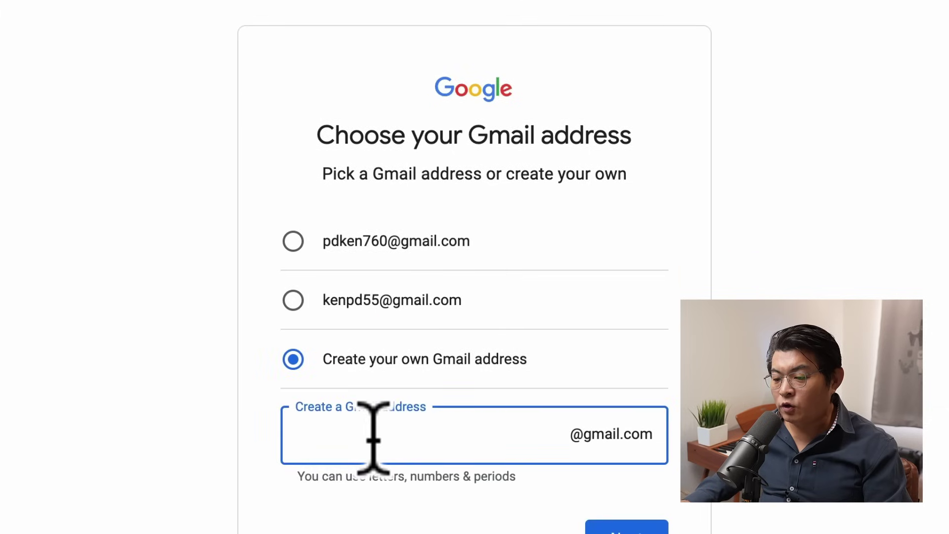
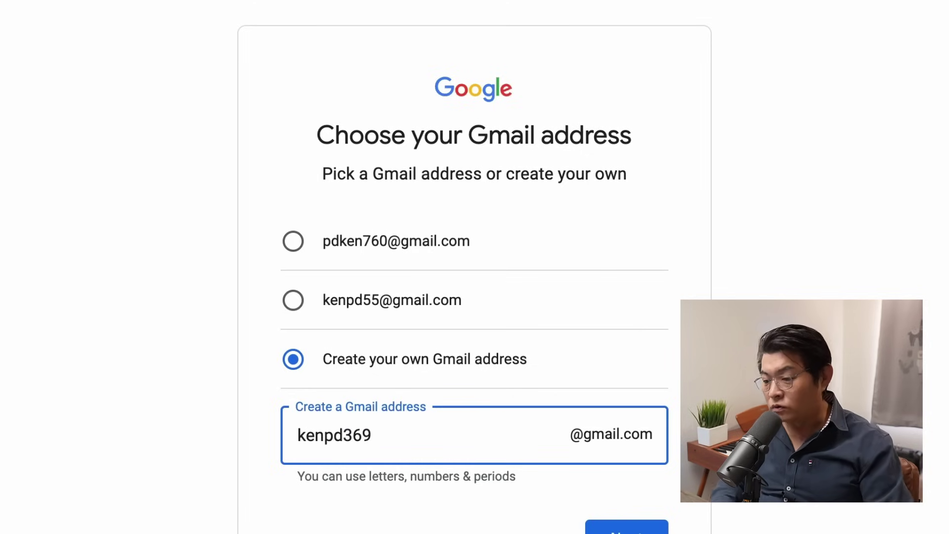
{"action": "left_click", "coordinate": [744, 501]}
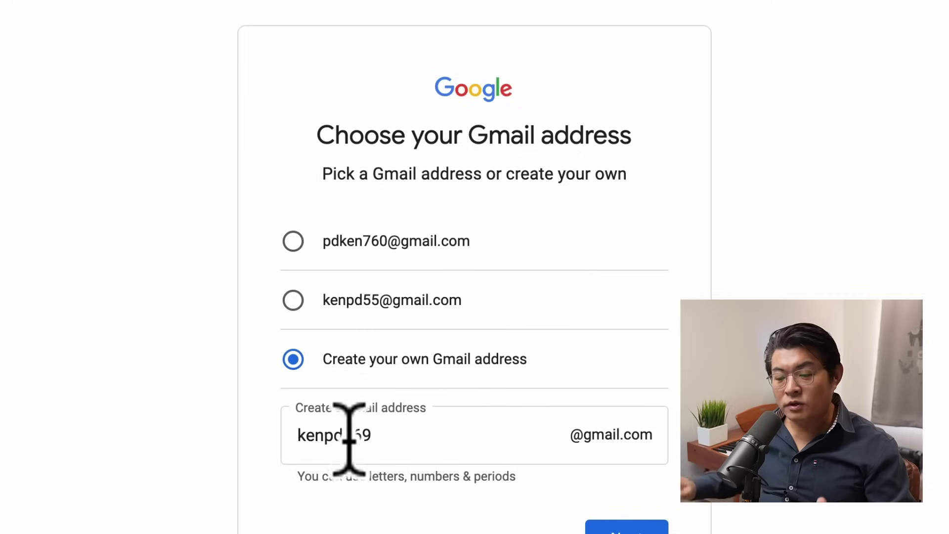
{"action": "left_click", "coordinate": [391, 436]}
{"action": "key", "text": "BackSpace"}
{"action": "key", "text": "BackSpace"}
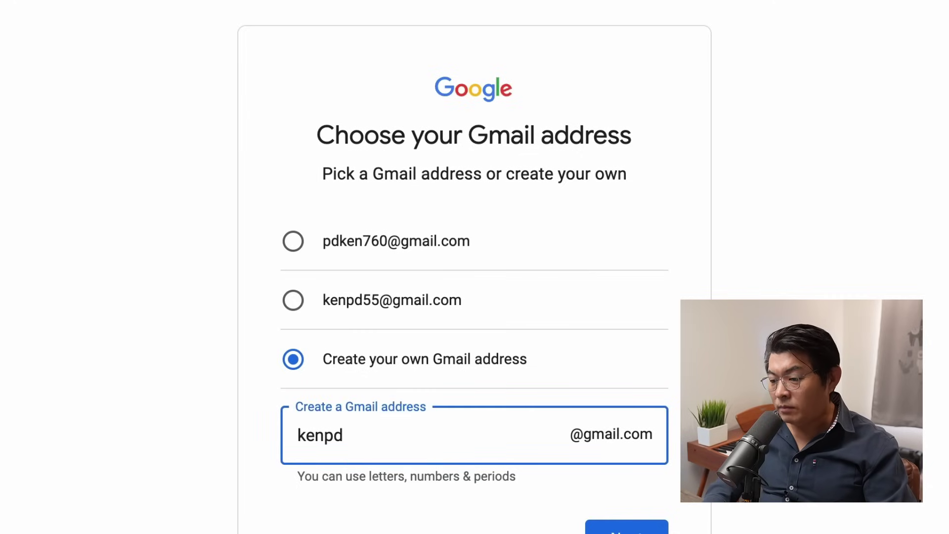
{"action": "left_click", "coordinate": [428, 523]}
{"action": "left_click", "coordinate": [600, 526]}
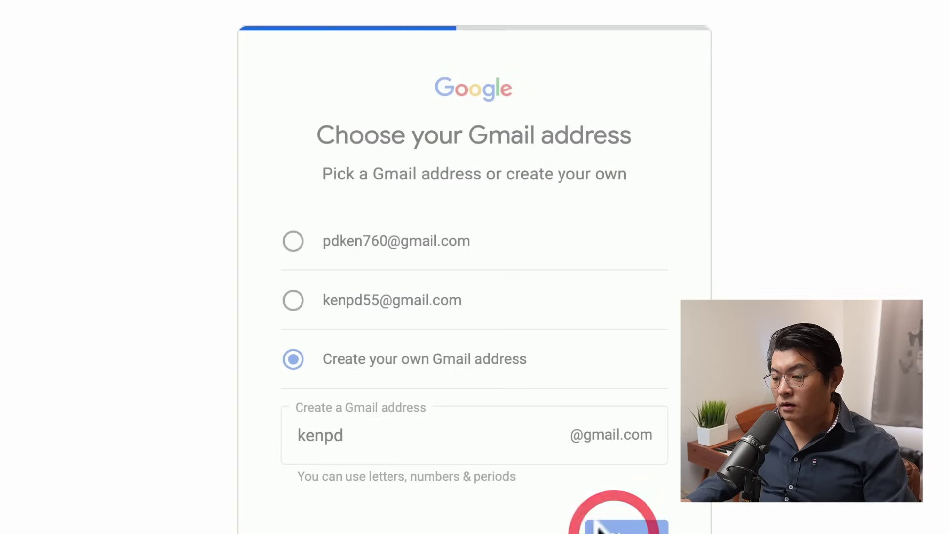
{"action": "left_click", "coordinate": [387, 426]}
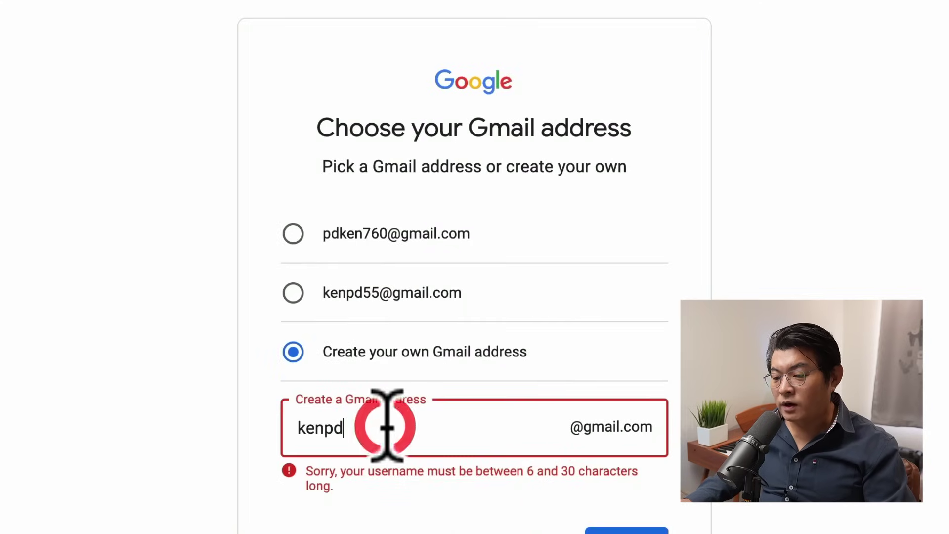
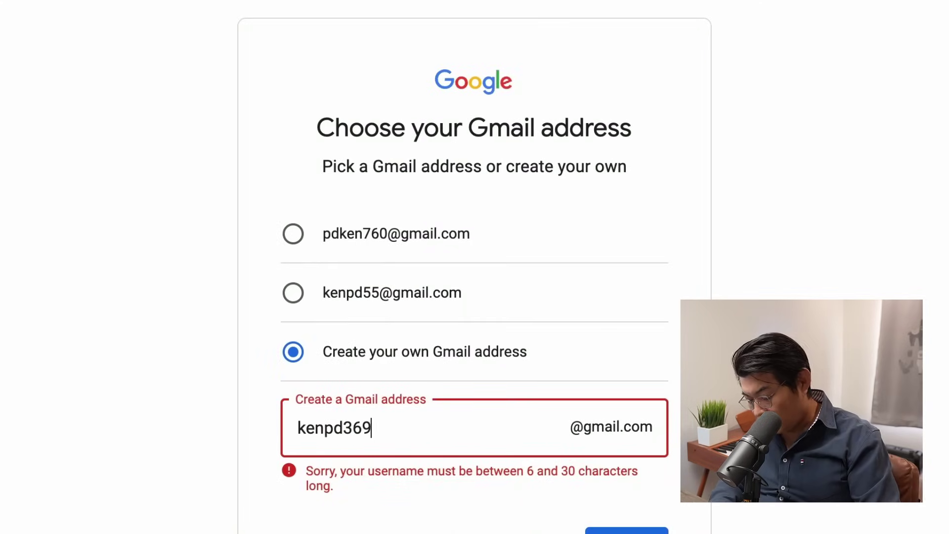
{"action": "left_click", "coordinate": [643, 531]}
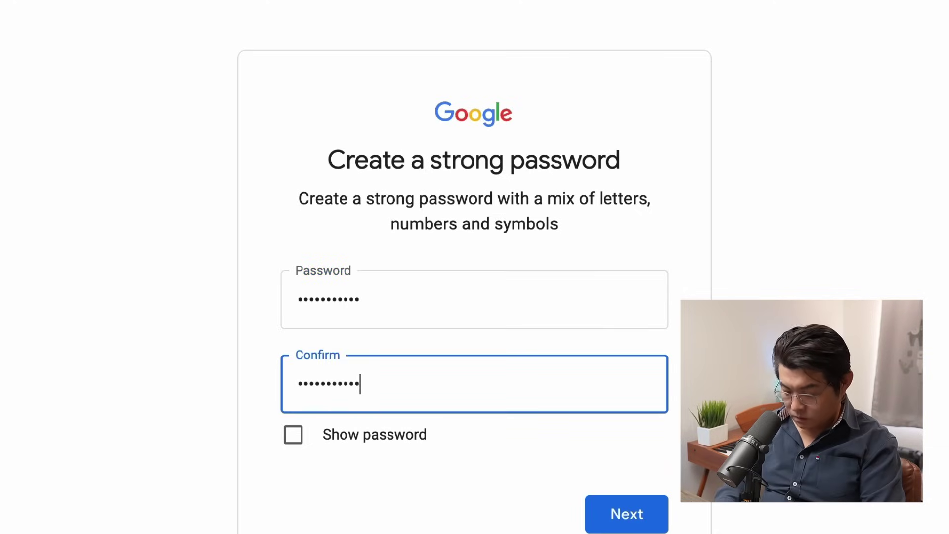
{"action": "left_click", "coordinate": [638, 515]}
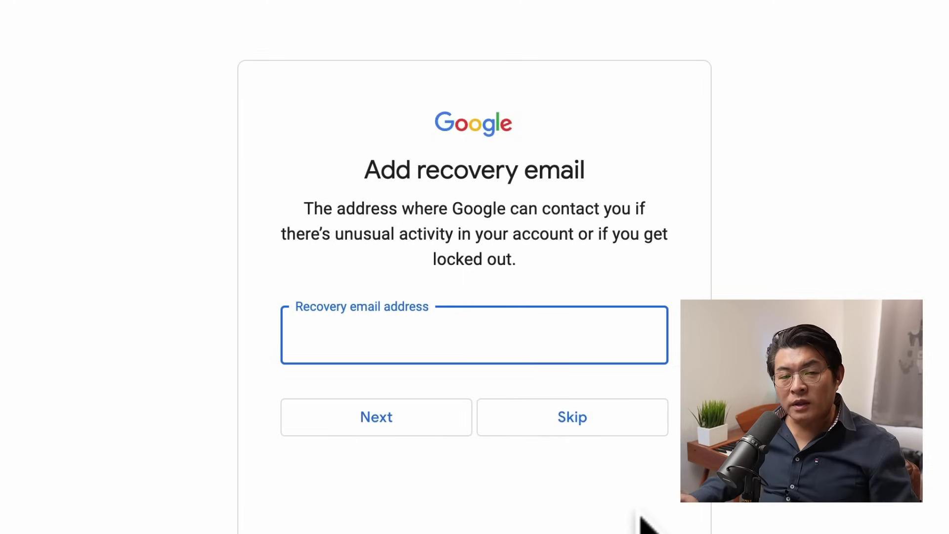
Step: Skip the recovery email and phone number, then accept the account info
{"action": "left_click", "coordinate": [551, 424]}
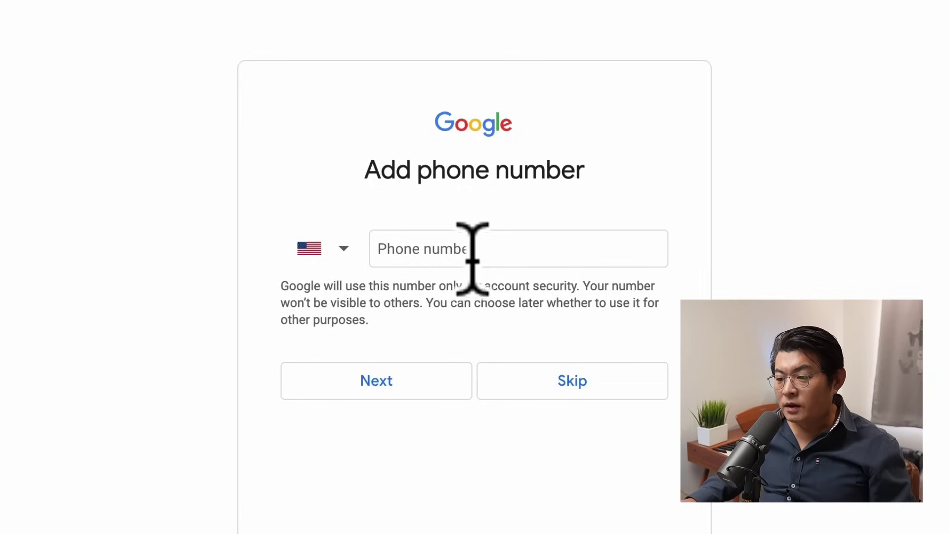
{"action": "left_click", "coordinate": [472, 252]}
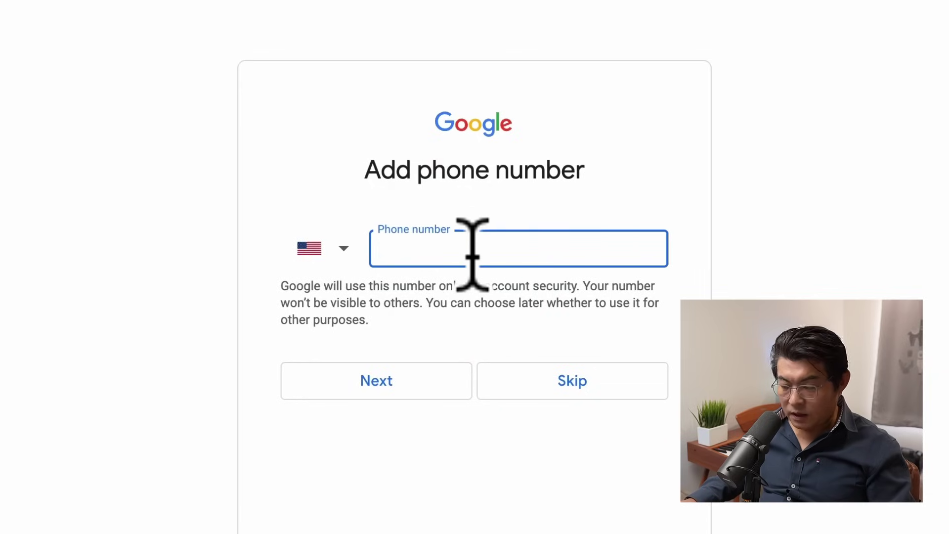
{"action": "left_click", "coordinate": [557, 381]}
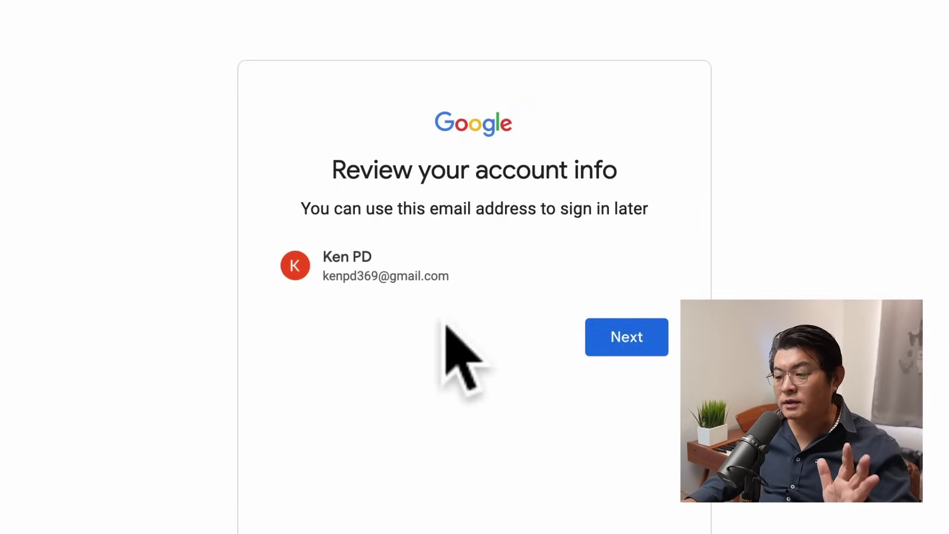
{"action": "left_click", "coordinate": [615, 337]}
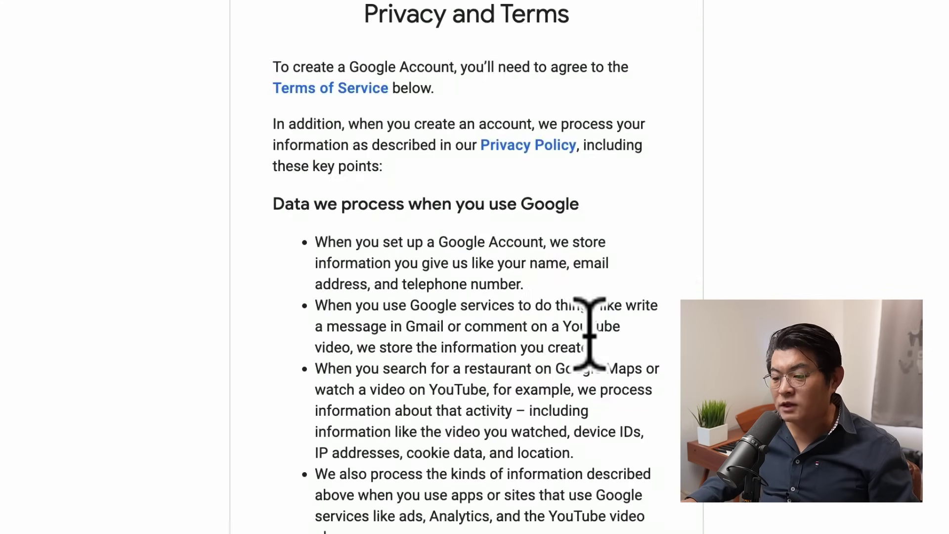
Step: Agree to the privacy terms and confirm the personalization settings
{"action": "scroll", "coordinate": [551, 462], "scroll_direction": "down", "scroll_amount": 15}
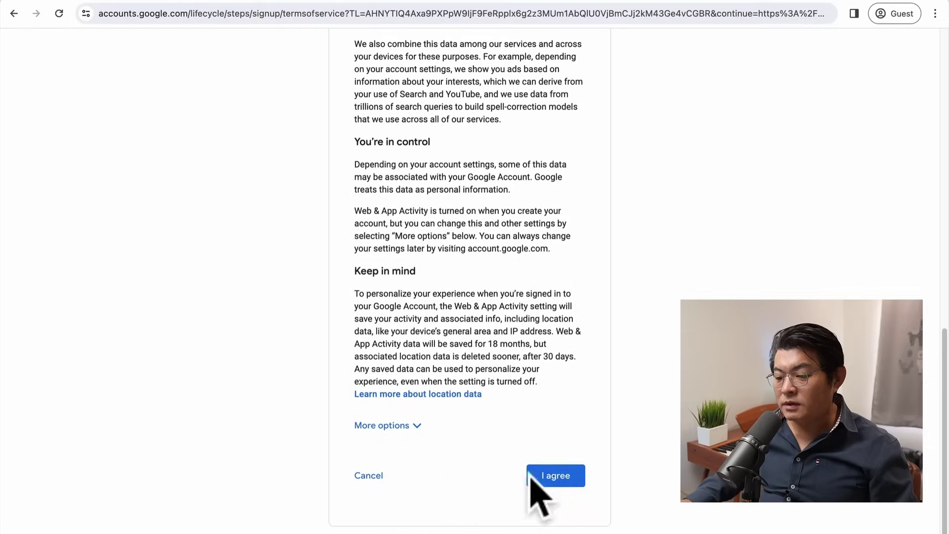
{"action": "left_click", "coordinate": [568, 487]}
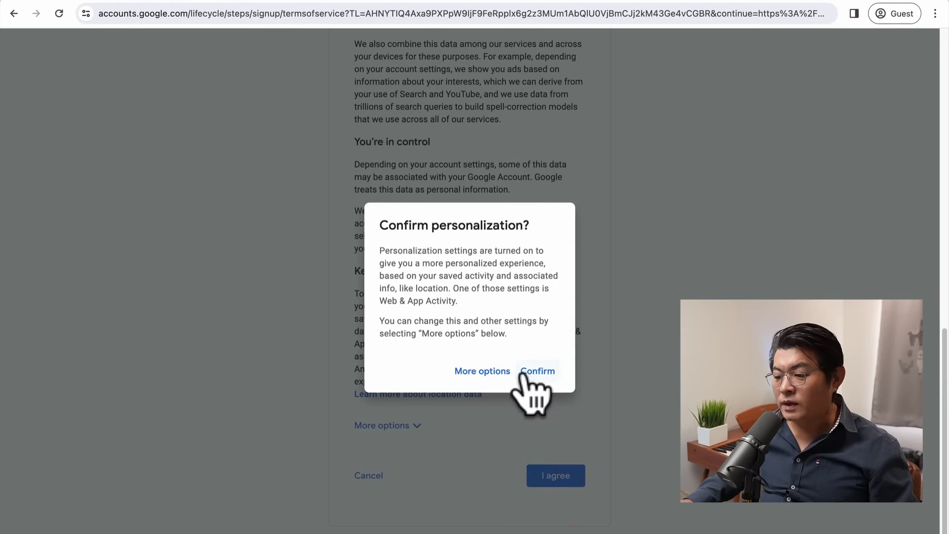
{"action": "left_click", "coordinate": [549, 376]}
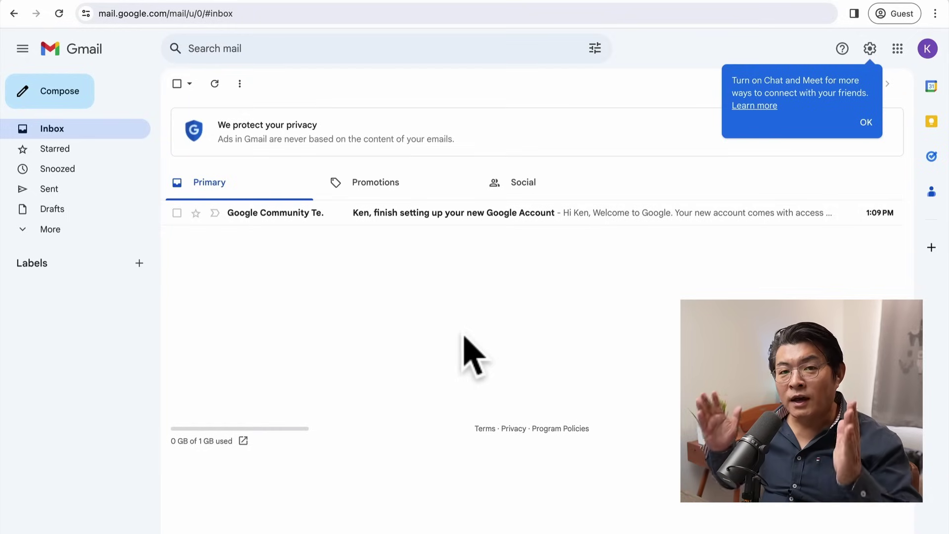
Step: Go to youtube.com from the Gmail inbox
{"action": "left_click", "coordinate": [273, 18]}
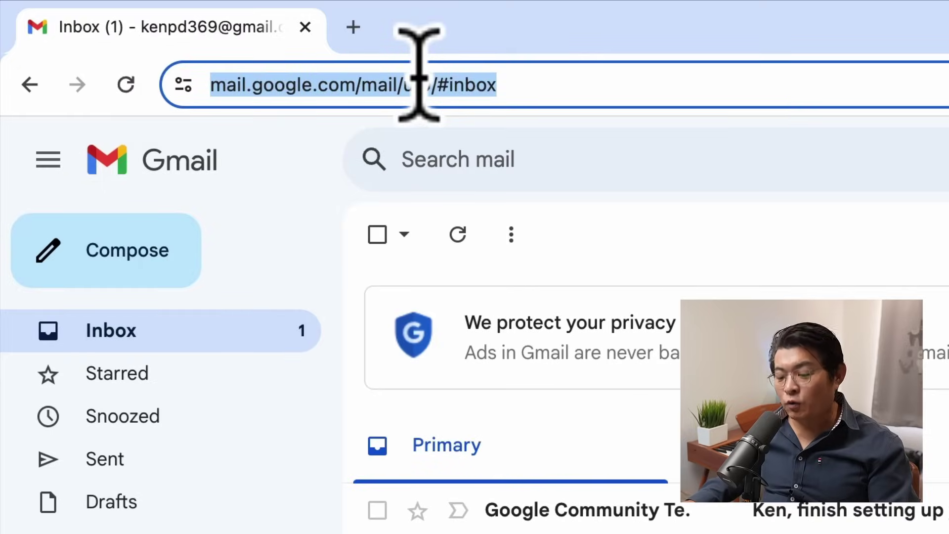
{"action": "type", "text": "youtube.com"}
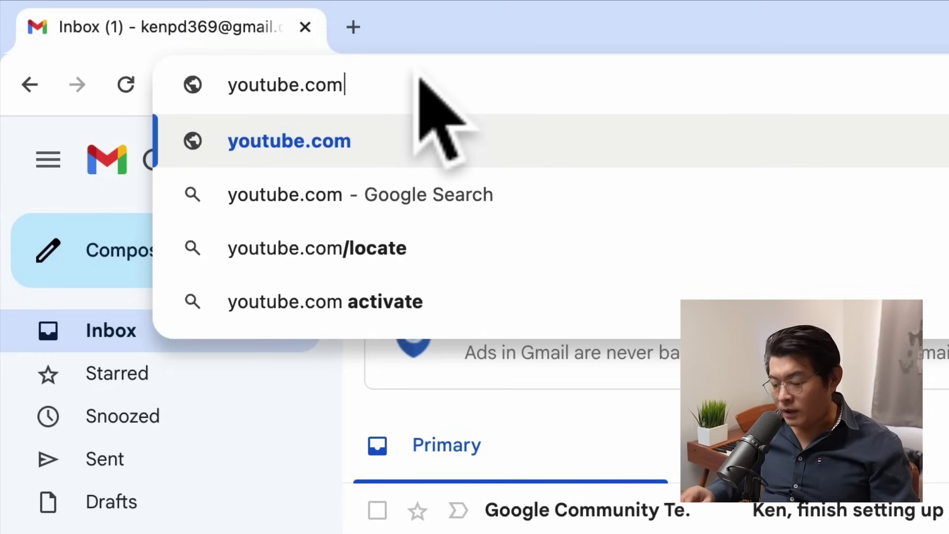
{"action": "key", "text": "Return"}
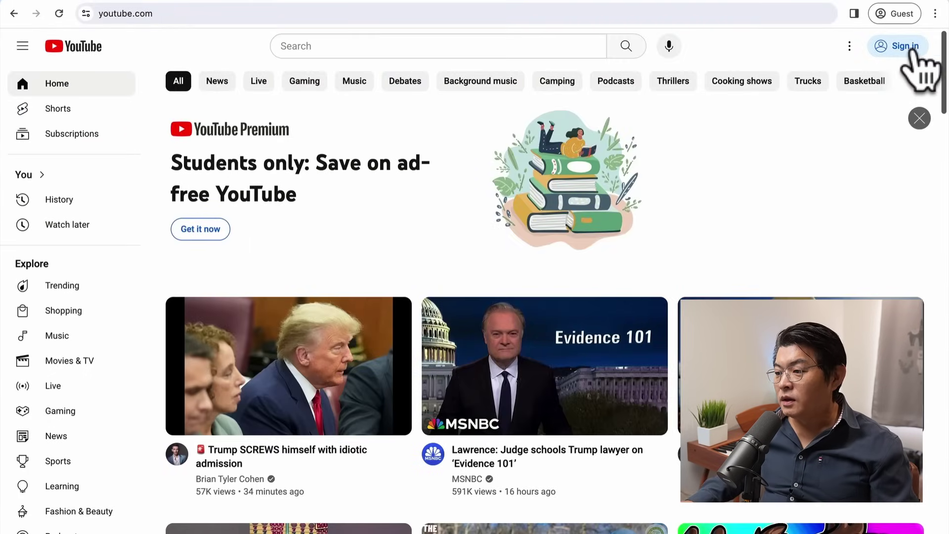
Step: Search YouTube for 켄PD to find the 켄PD의 우연한 행복 channel
{"action": "left_click", "coordinate": [301, 43]}
{"action": "type", "text": "zp"}
{"action": "key", "text": "BackSpace"}
{"action": "key", "text": "BackSpace"}
{"action": "type", "text": "켄"}
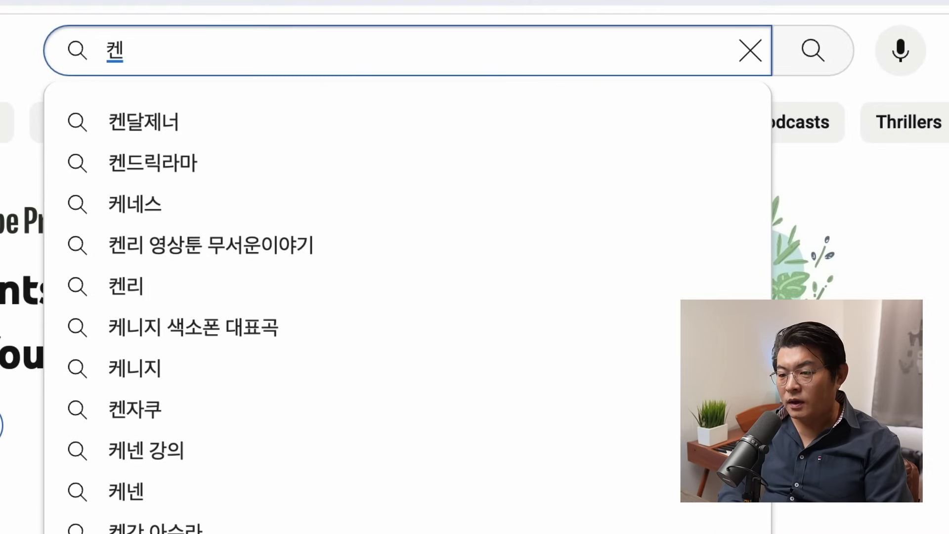
{"action": "key", "text": "Caps_Lock"}
{"action": "type", "text": "PD"}
{"action": "key", "text": "Return"}
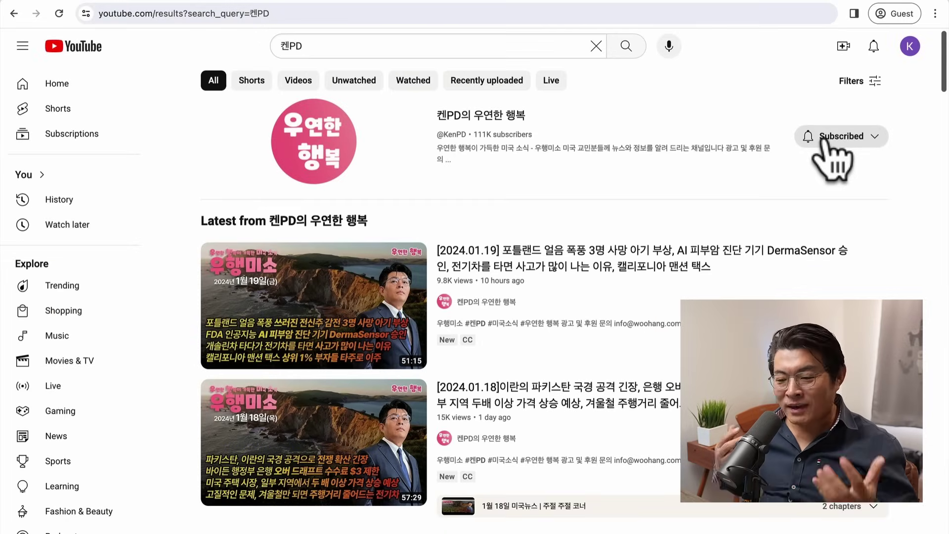
{"action": "left_click", "coordinate": [316, 15]}
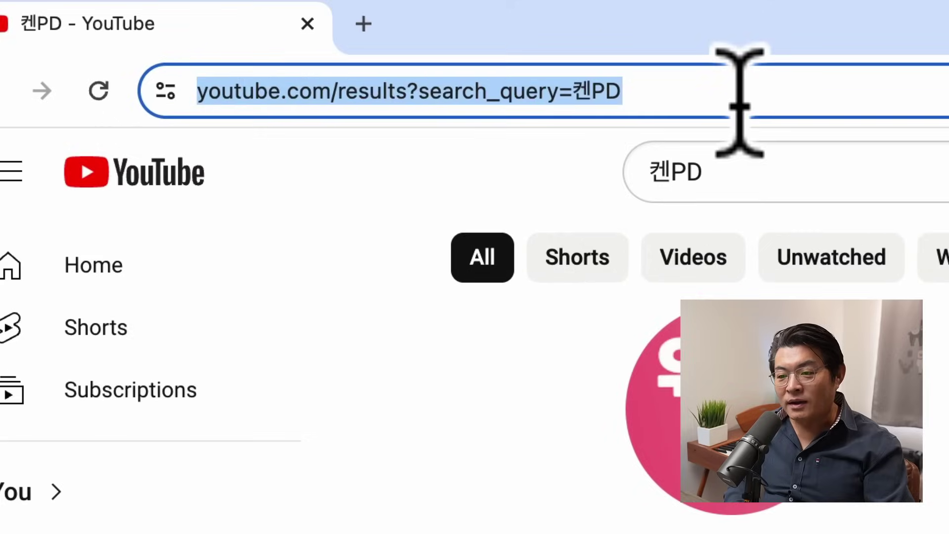
Step: Search Google for 챗GPT and open the ChatGPT site from the results
{"action": "type", "text": "채"}
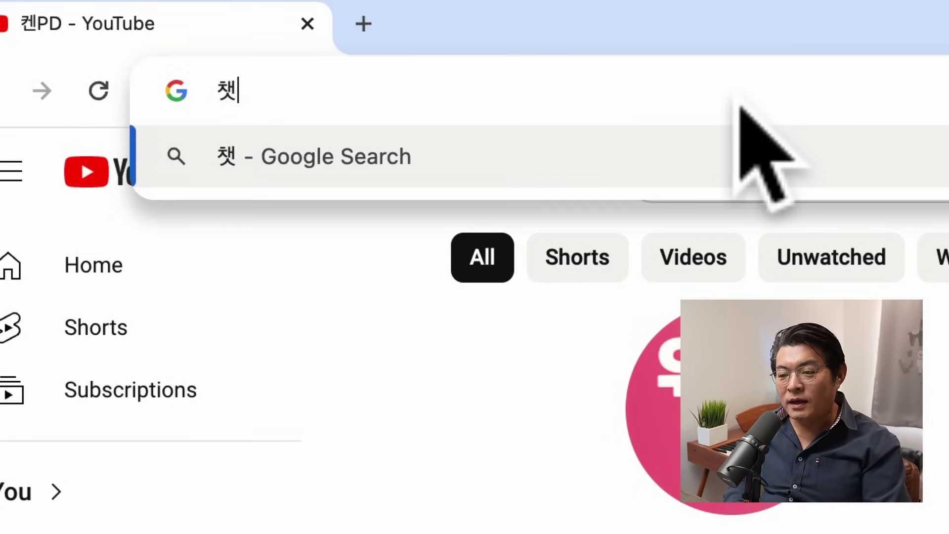
{"action": "key", "text": "Caps_Lock"}
{"action": "type", "text": "GPP"}
{"action": "key", "text": "BackSpace"}
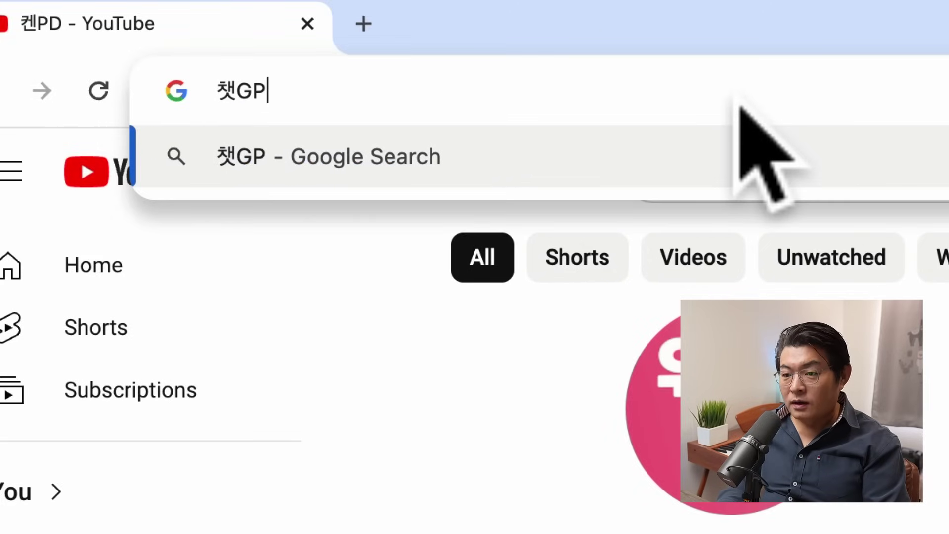
{"action": "type", "text": "T"}
{"action": "key", "text": "Return"}
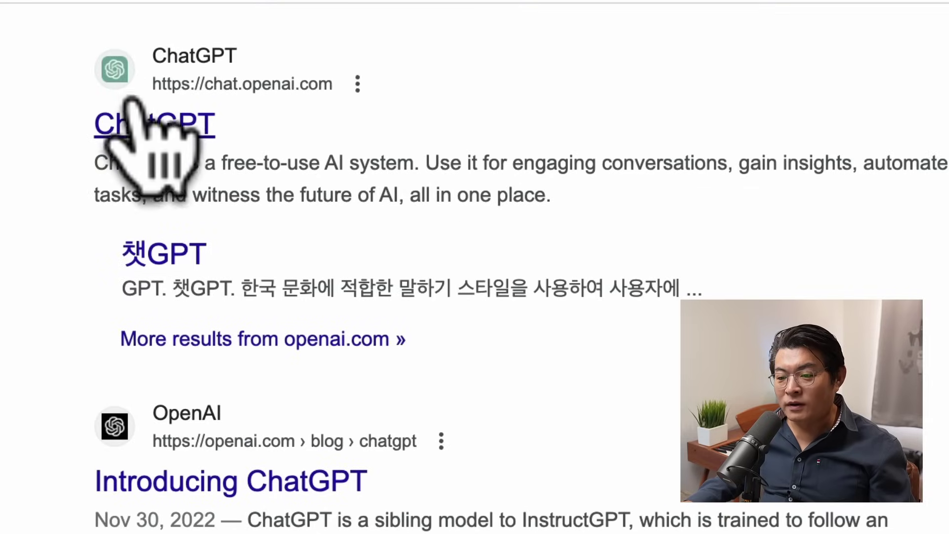
{"action": "left_click", "coordinate": [147, 124]}
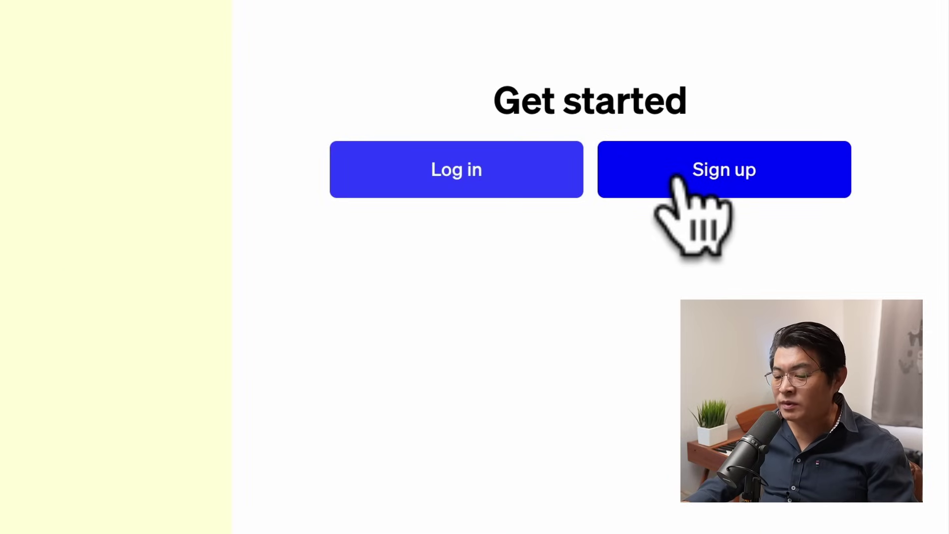
Step: Sign up for ChatGPT with the new Google account and allow sharing its details
{"action": "left_click", "coordinate": [678, 176]}
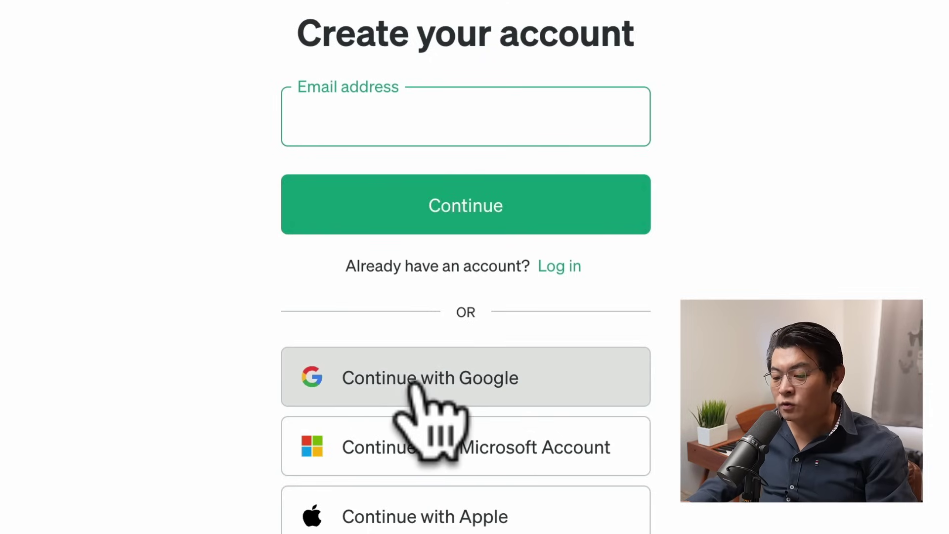
{"action": "left_click", "coordinate": [414, 383]}
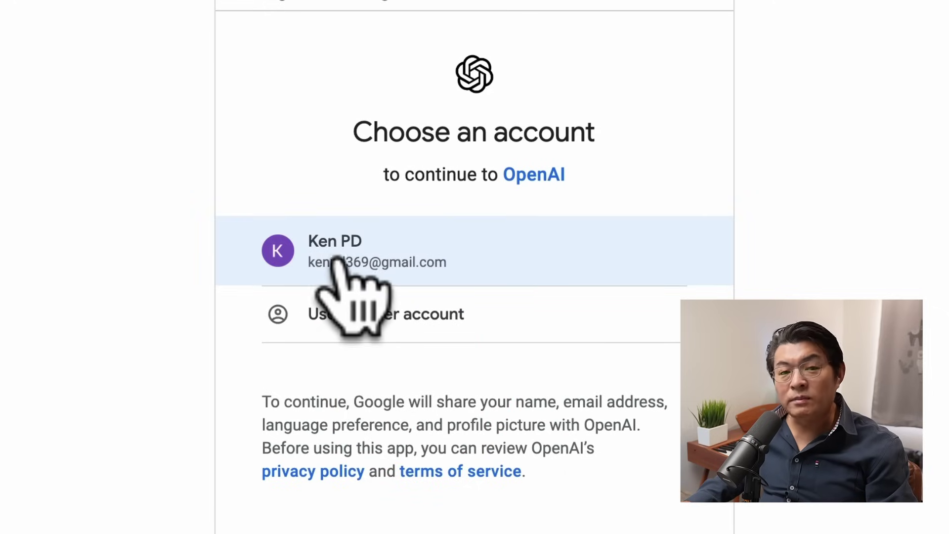
{"action": "left_click", "coordinate": [335, 257]}
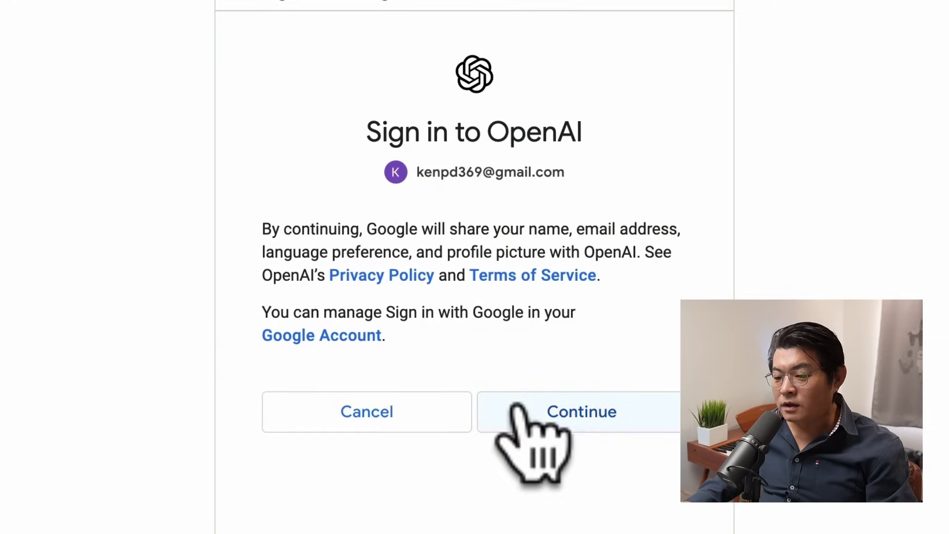
{"action": "left_click", "coordinate": [531, 412]}
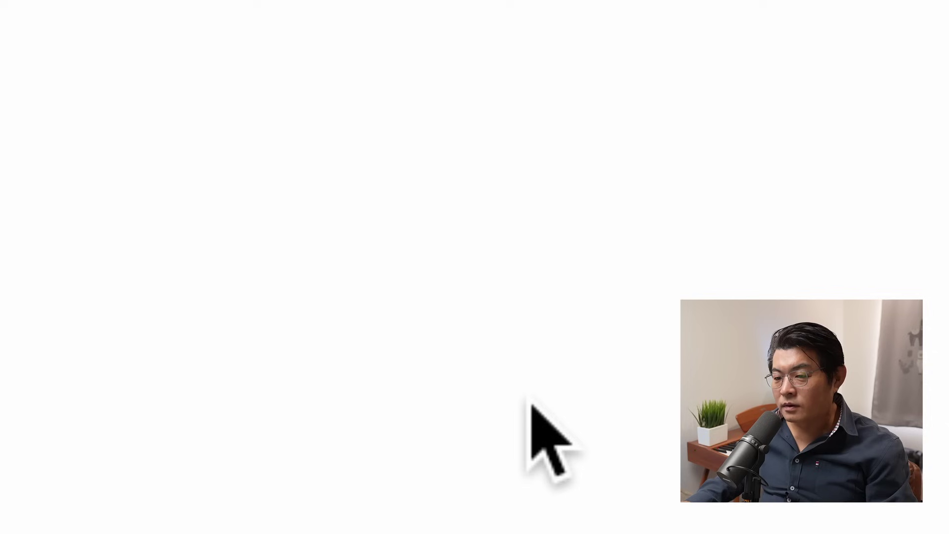
Step: Enter the birthday and agree to the terms to finish sign-up
{"action": "left_click", "coordinate": [354, 217]}
{"action": "left_click", "coordinate": [354, 214]}
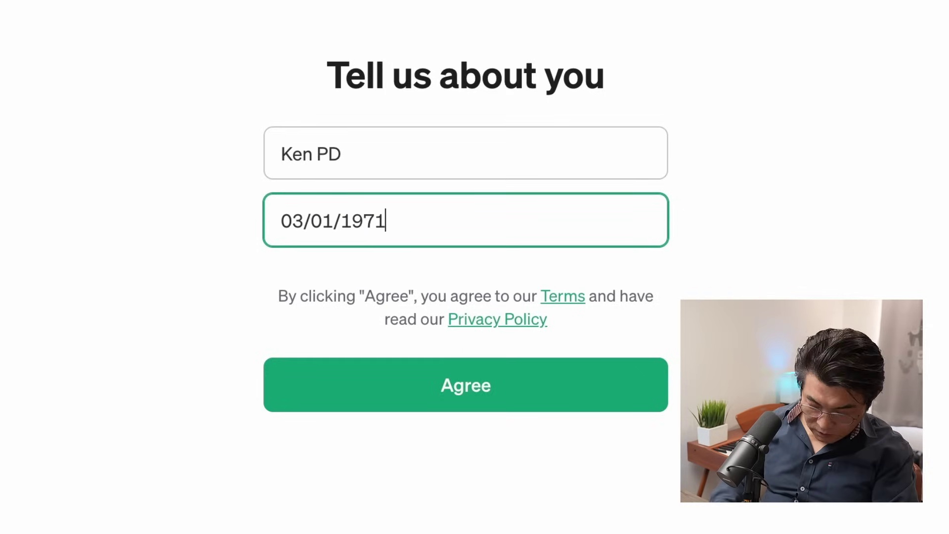
{"action": "left_click", "coordinate": [517, 365]}
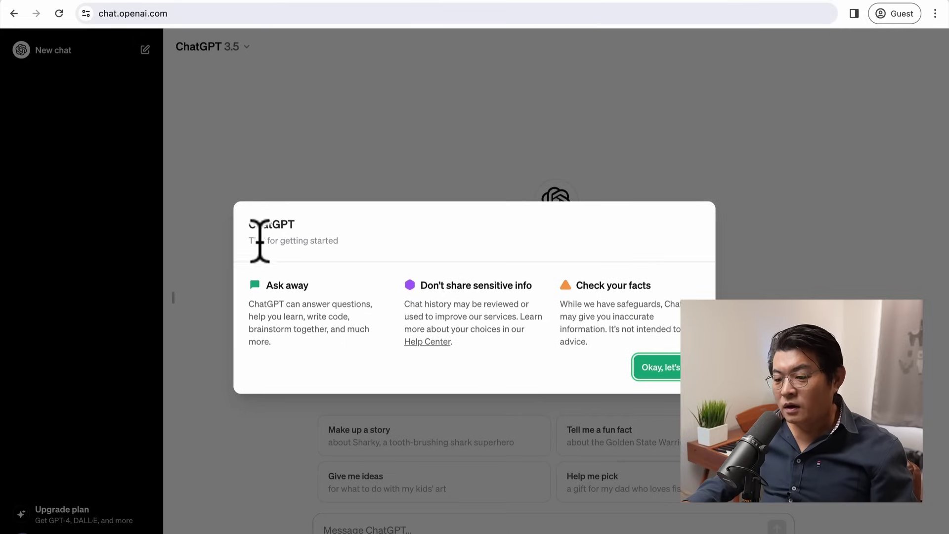
Step: Dismiss the getting-started tips and show the GPT-3.5 and GPT-4 model list
{"action": "left_click", "coordinate": [652, 366]}
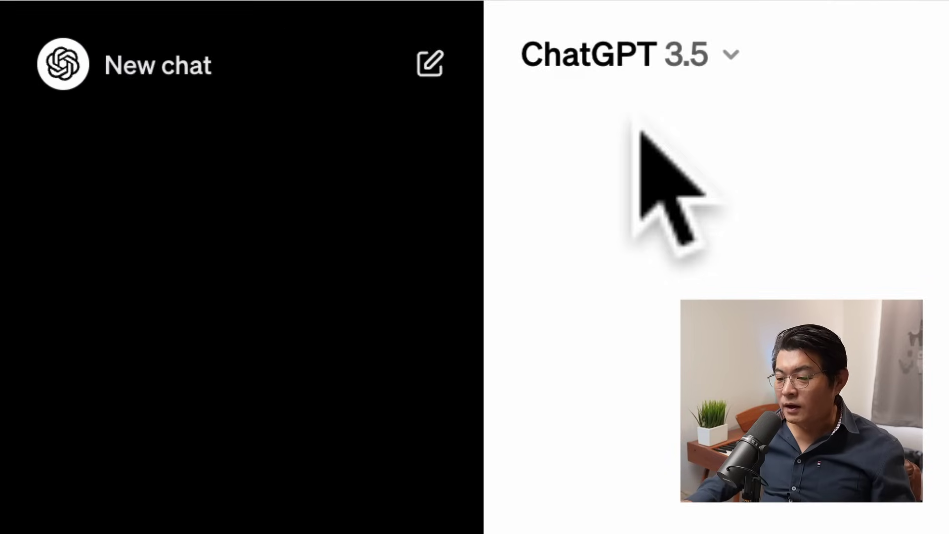
{"action": "left_click", "coordinate": [651, 61]}
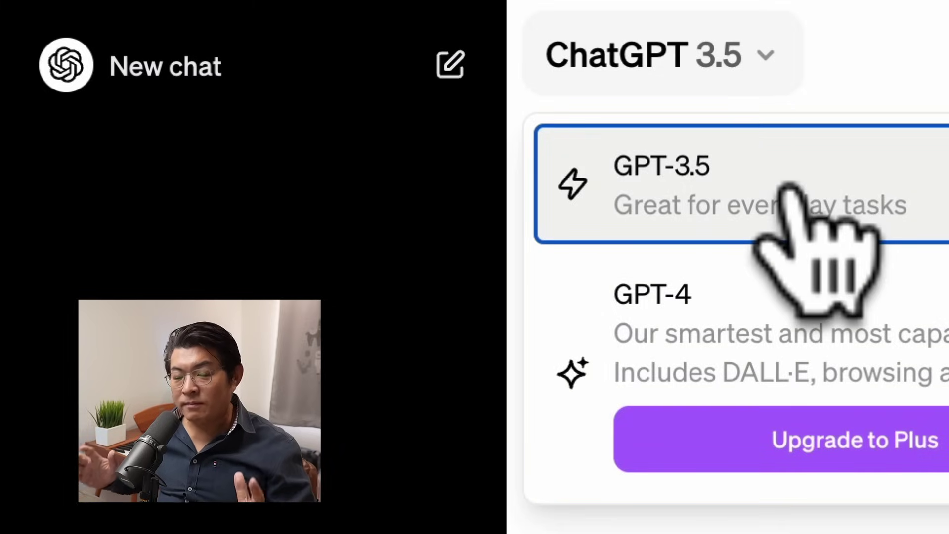
Step: Close the model menu, staying on GPT-3.5
{"action": "key", "text": "Escape"}
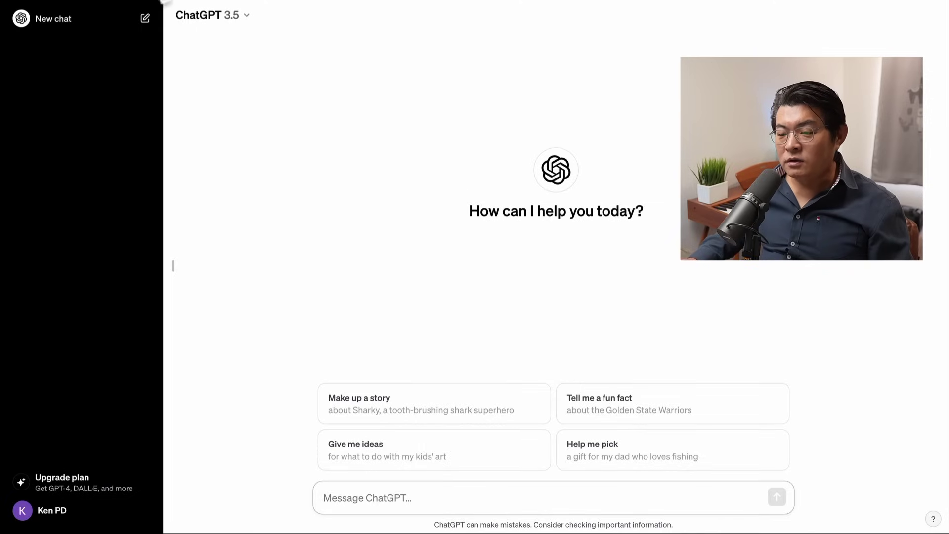
Step: Log out of ChatGPT and go to google.com
{"action": "left_click", "coordinate": [57, 512]}
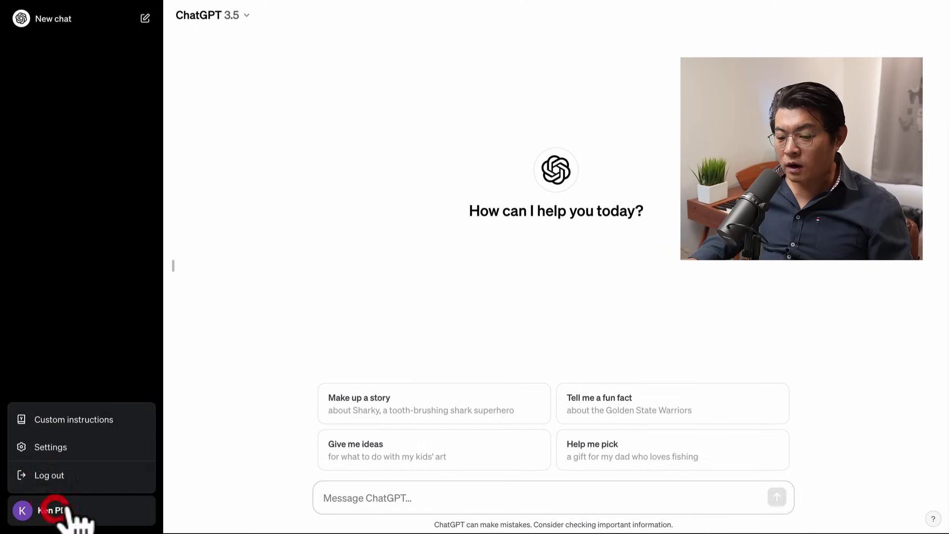
{"action": "left_click", "coordinate": [52, 473]}
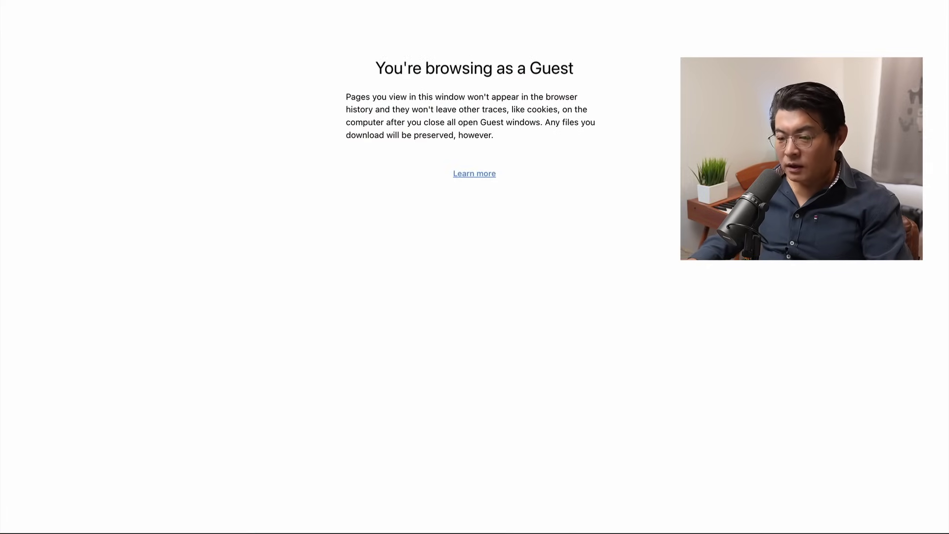
{"action": "type", "text": "googl"}
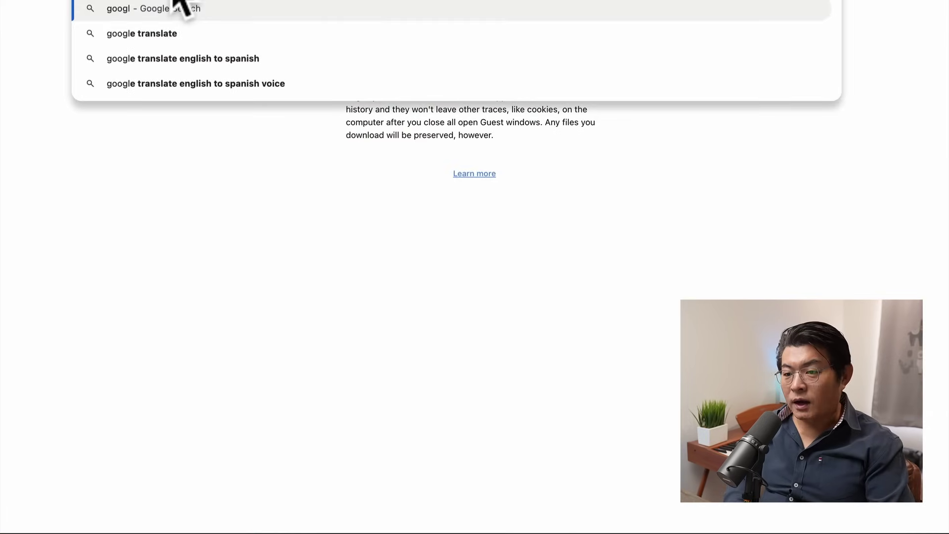
{"action": "type", "text": "e.com"}
{"action": "key", "text": "Return"}
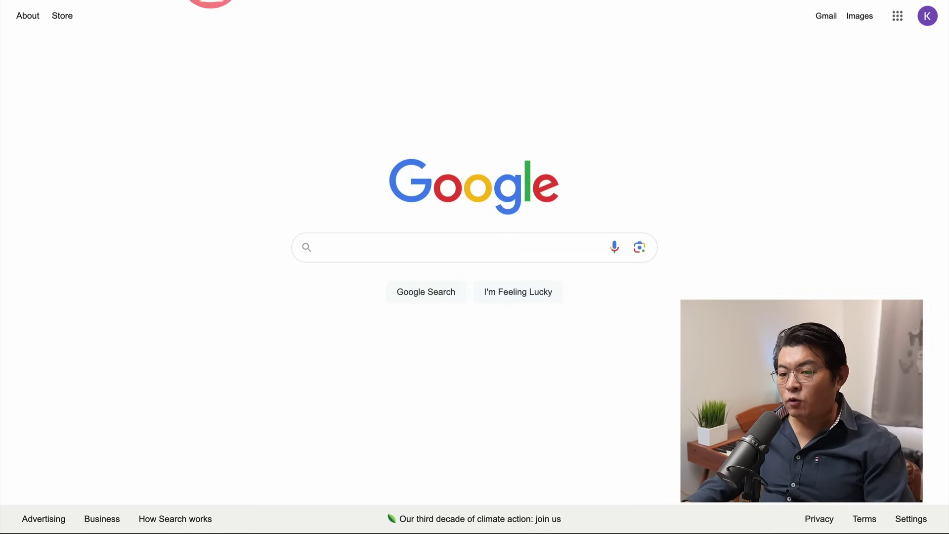
Step: Search Google for 'chat gpt' and reach ChatGPT's log-in page
{"action": "type", "text": "chat gpt"}
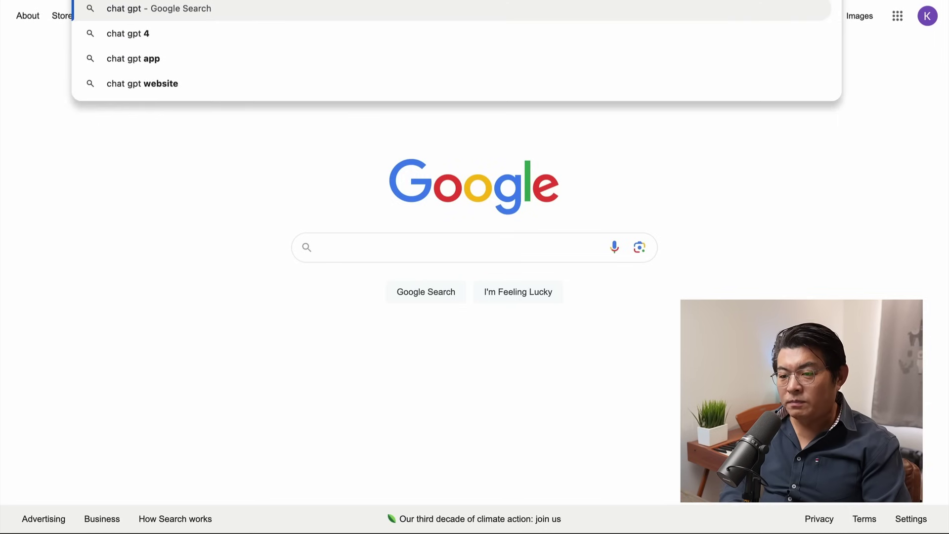
{"action": "key", "text": "Return"}
{"action": "left_click", "coordinate": [138, 163]}
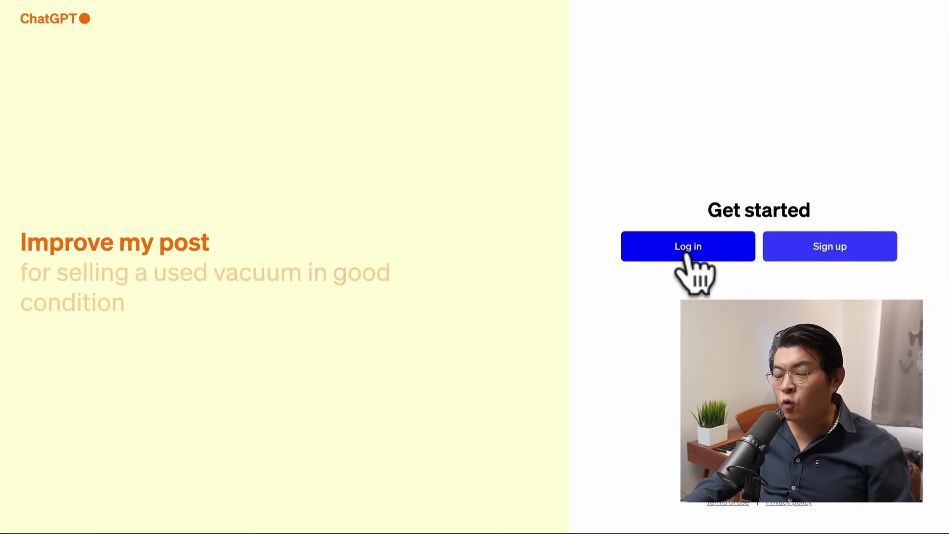
{"action": "left_click", "coordinate": [687, 250]}
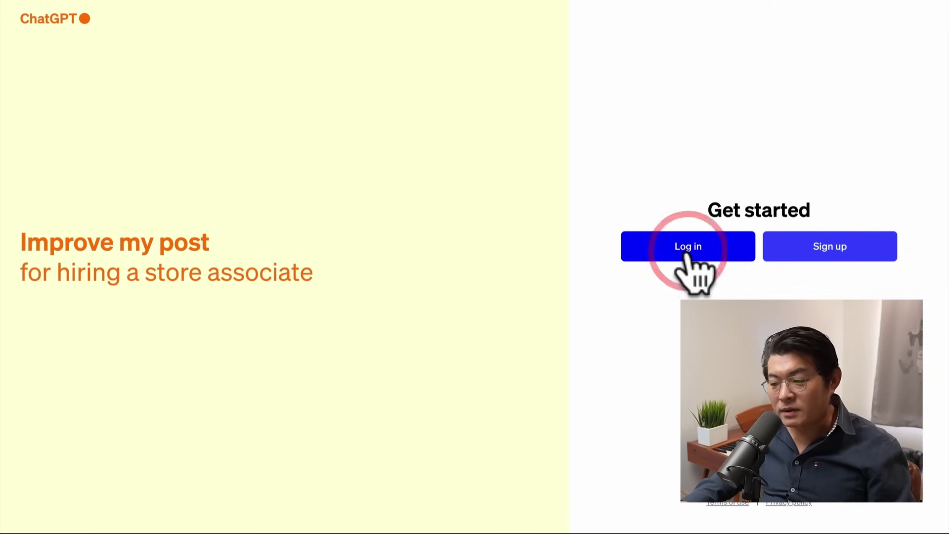
Step: Sign back into ChatGPT using the Google account
{"action": "left_click", "coordinate": [437, 336]}
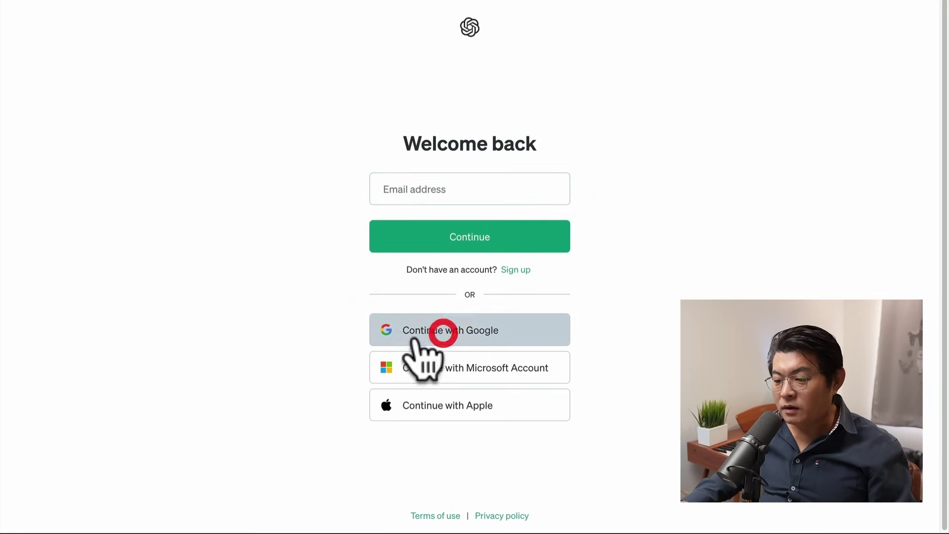
{"action": "left_click", "coordinate": [401, 263]}
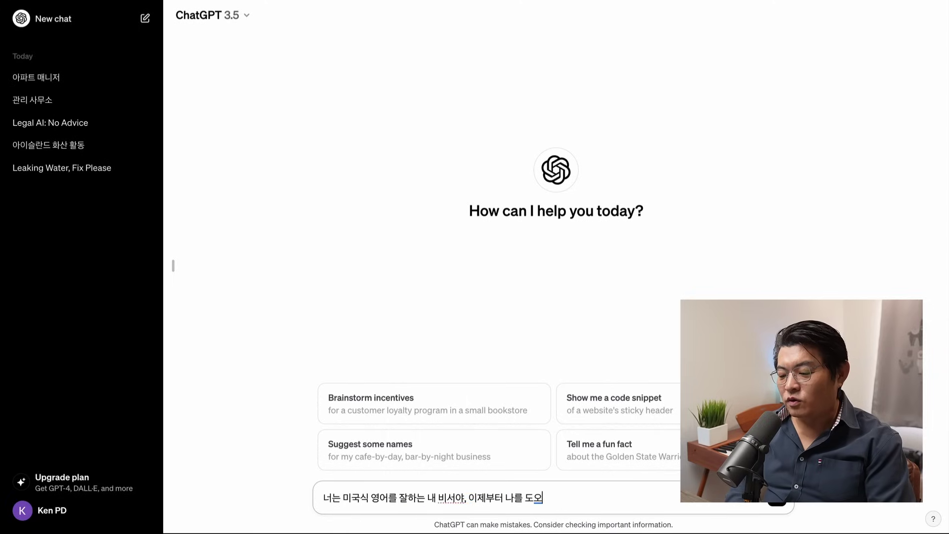
Step: Send the American-English assistant prompt, then ask how to complain about bad restaurant service
{"action": "key", "text": "Return"}
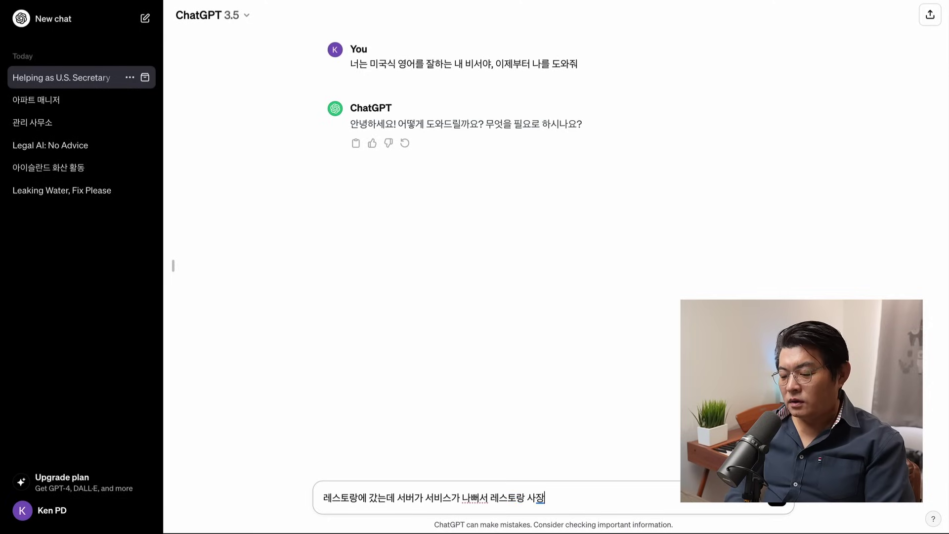
{"action": "type", "text": "에게"}
{"action": "type", "text": " 컴프"}
{"action": "type", "text": "레인을 하고 싶어"}
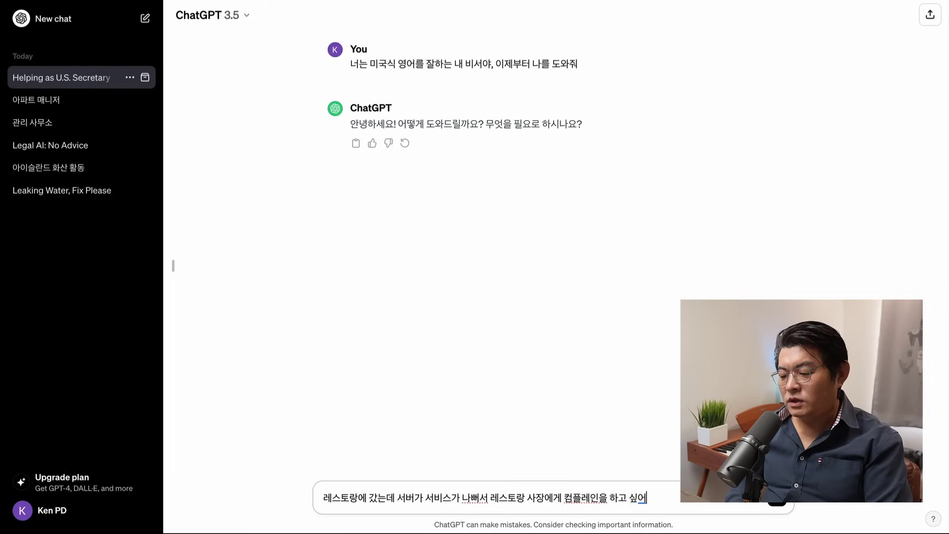
{"action": "key", "text": "Return"}
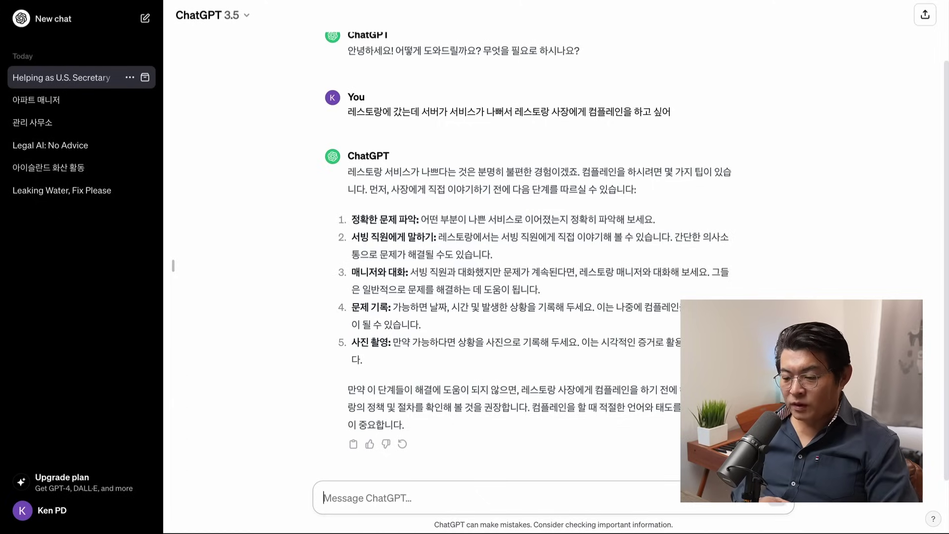
Step: Ask ChatGPT for a complaint email about finding a hair in the meal
{"action": "type", "text": "위"}
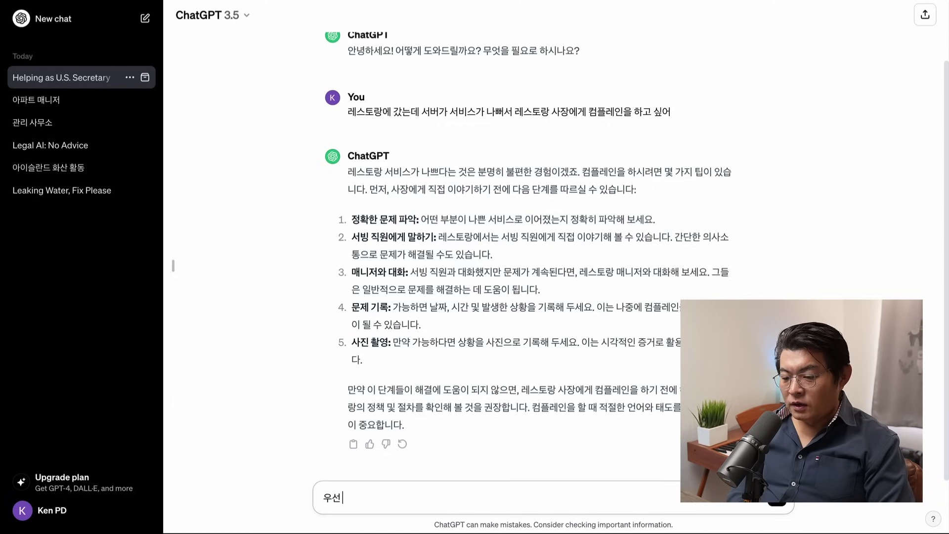
{"action": "type", "text": "선"}
{"action": "type", "text": " 밥을"}
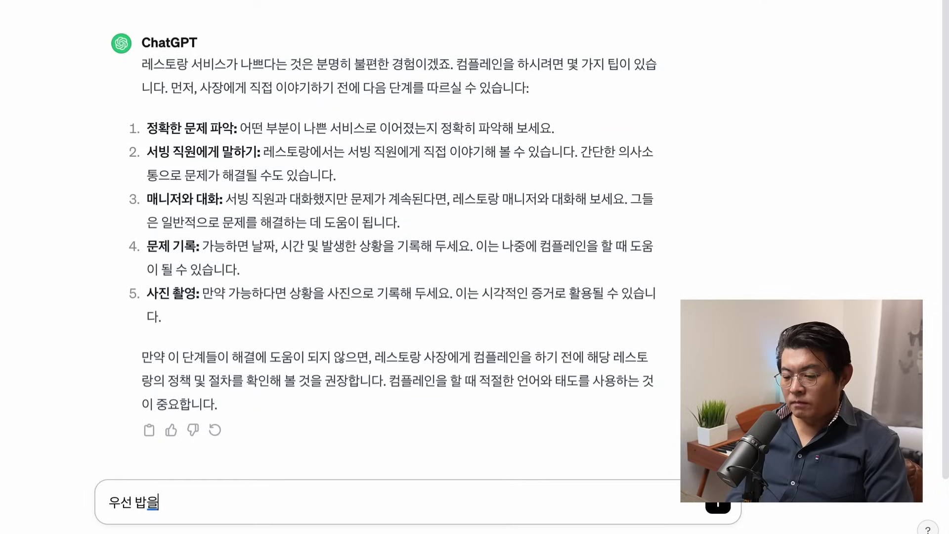
{"action": "type", "text": " 먹다가 머리카락이 냥"}
{"action": "type", "text": "왔어. 여기에"}
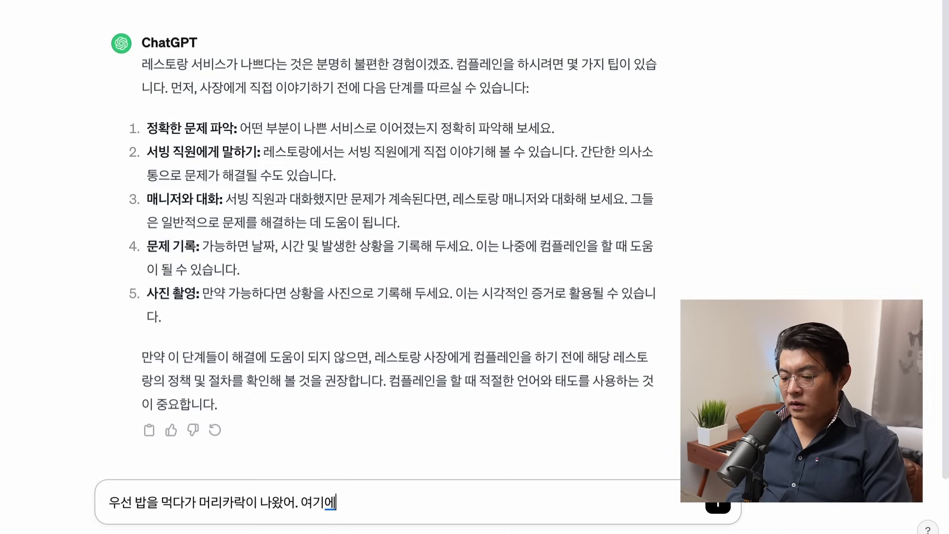
{"action": "type", "text": " 대한 컴플렘"}
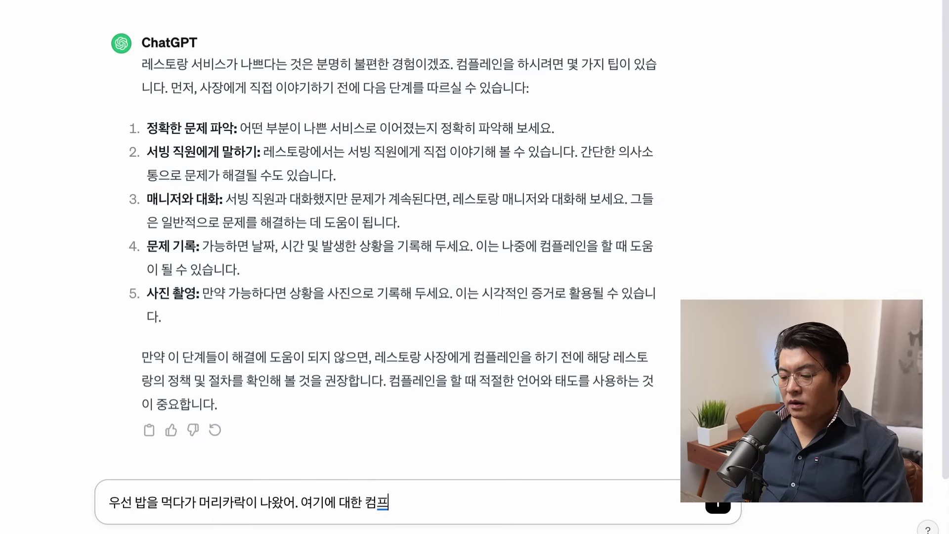
{"action": "type", "text": "인 이메일의"}
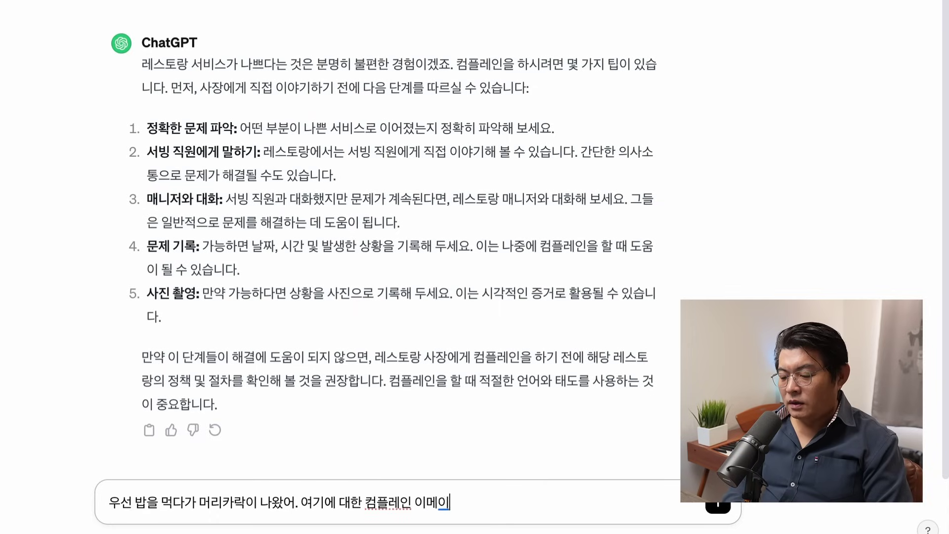
{"action": "type", "text": "을 적어주"}
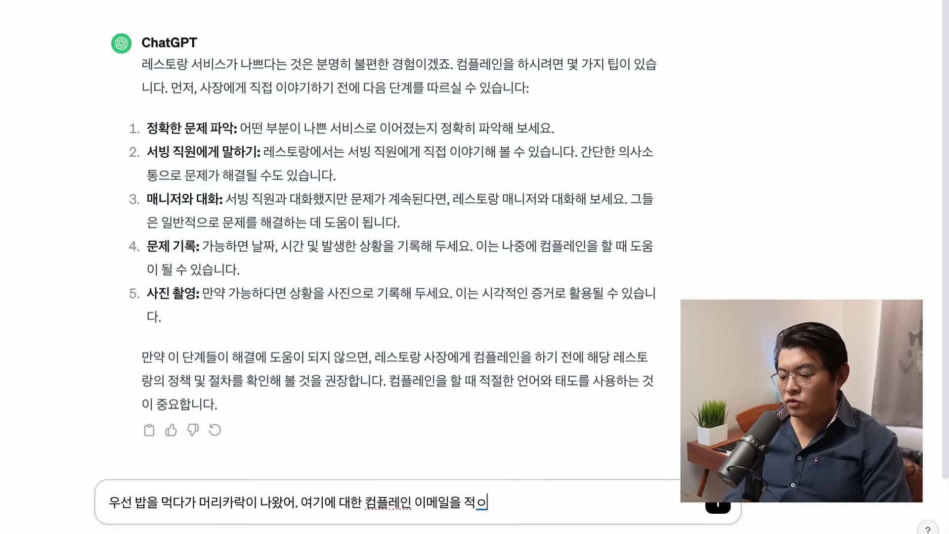
{"action": "key", "text": "BackSpace"}
{"action": "key", "text": "BackSpace"}
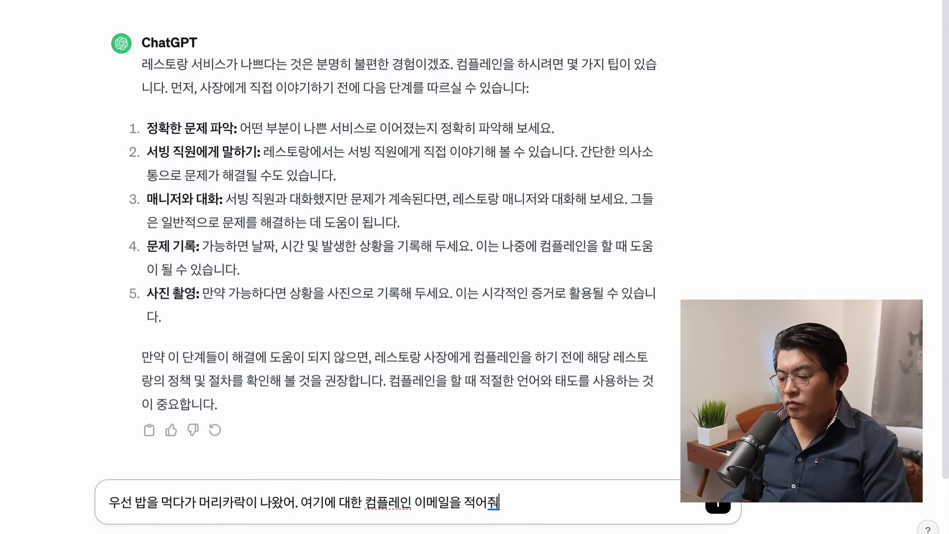
{"action": "type", "text": "줘"}
{"action": "key", "text": "Return"}
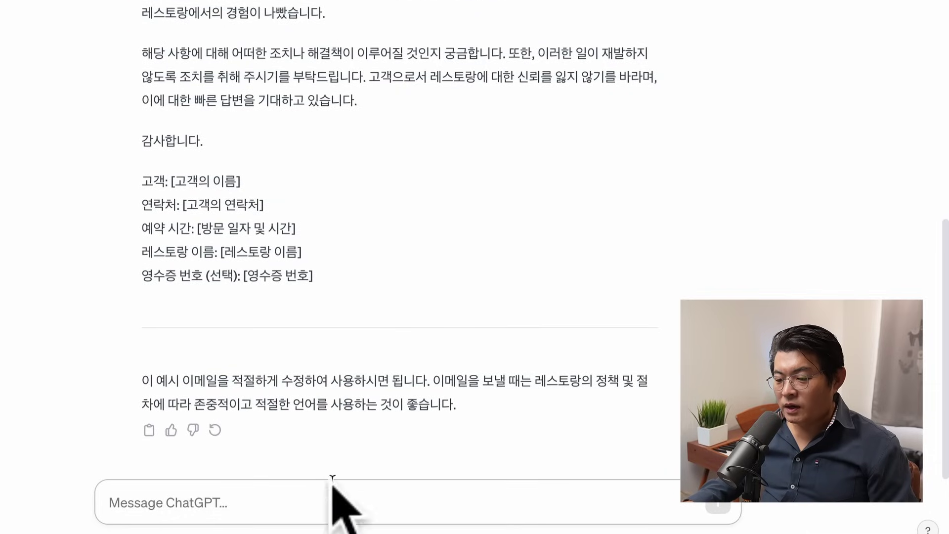
Step: Request the email in English with '위 내용을 영어로', then start typing the ACME visit details
{"action": "left_click", "coordinate": [434, 493]}
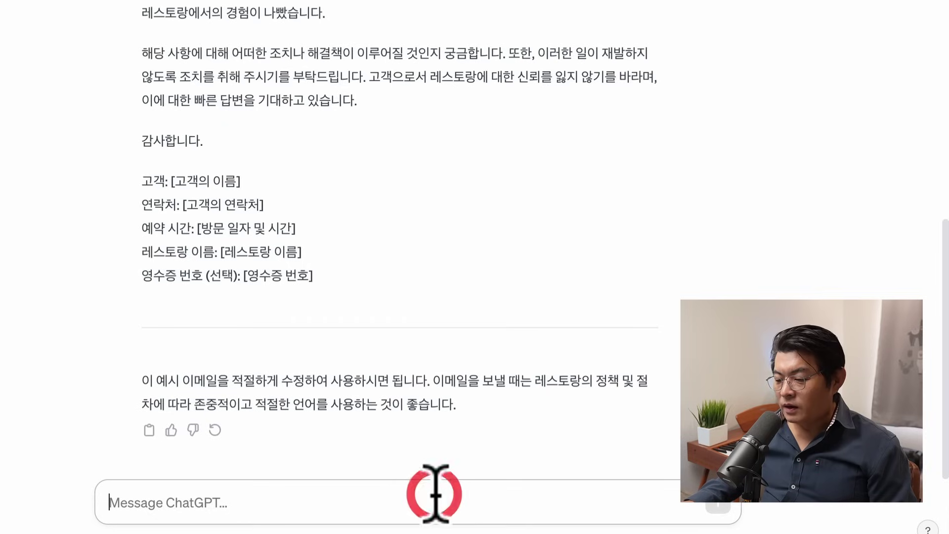
{"action": "type", "text": "윈"}
{"action": "key", "text": "BackSpace"}
{"action": "key", "text": "BackSpace"}
{"action": "type", "text": "우 ㅣ"}
{"action": "type", "text": " 내용을 영어로"}
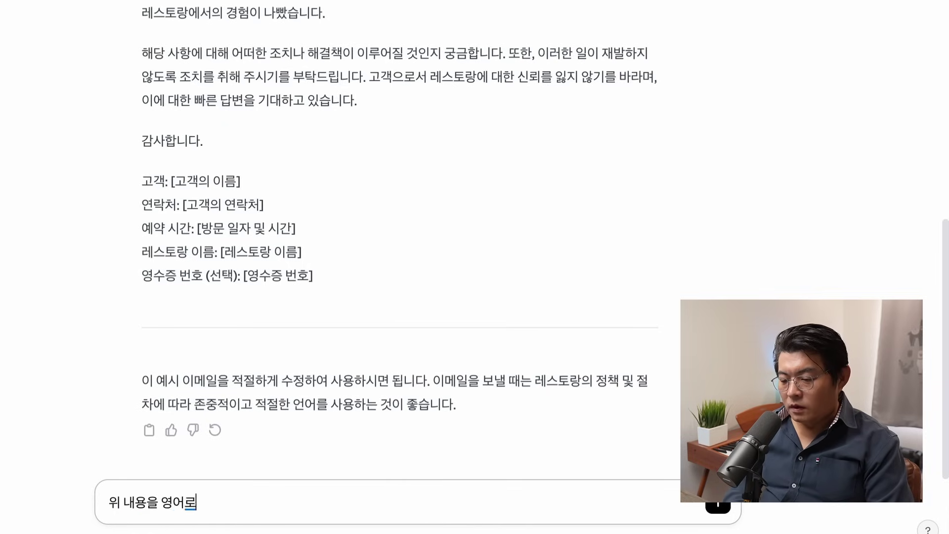
{"action": "key", "text": "Return"}
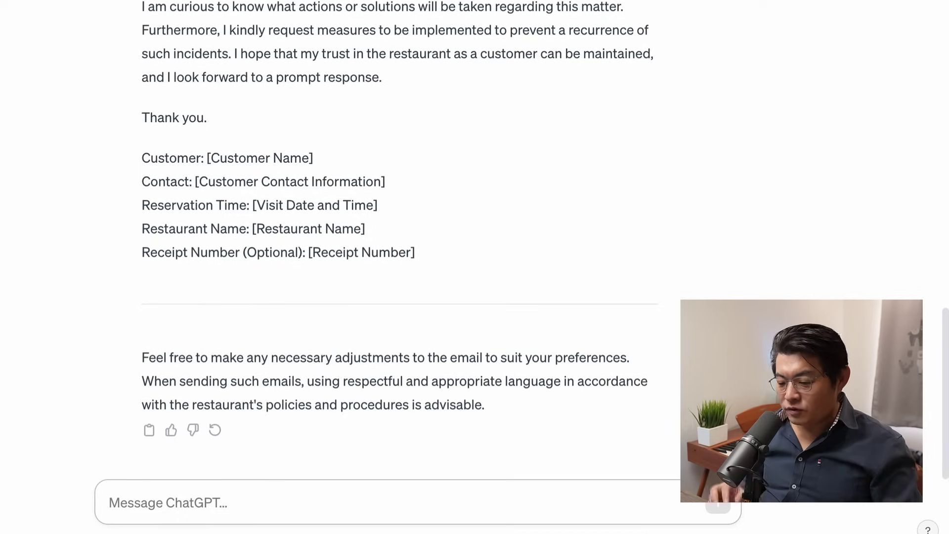
{"action": "type", "text": "내이름은"}
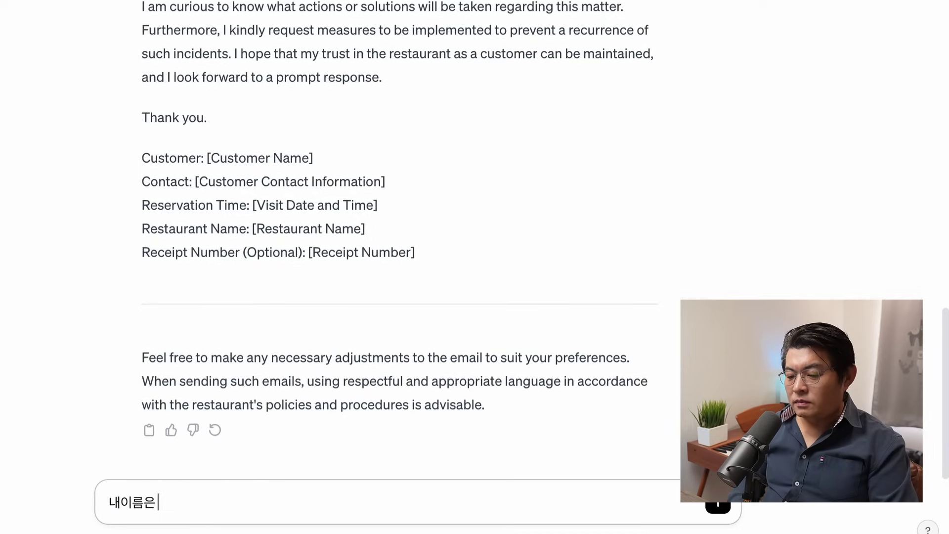
{"action": "type", "text": " 켄PD"}
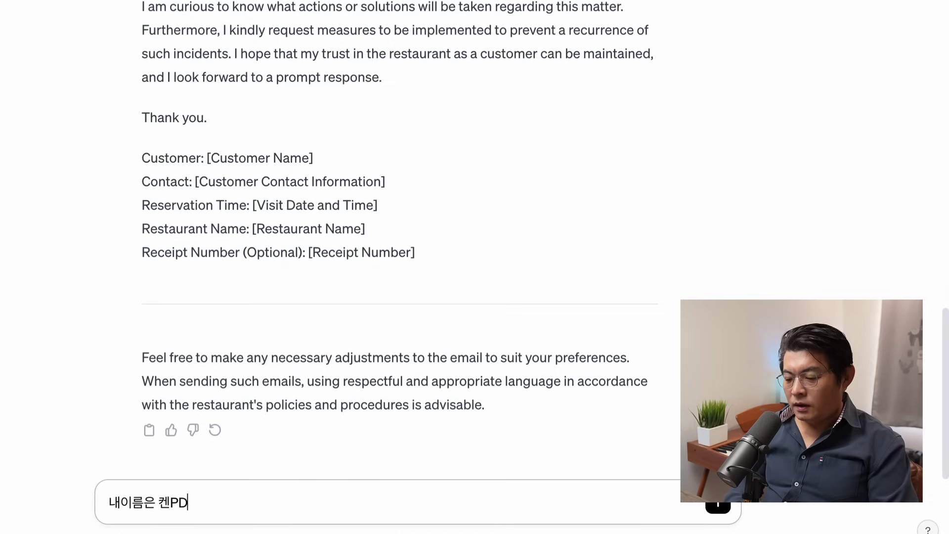
{"action": "type", "text": ", 진난 "}
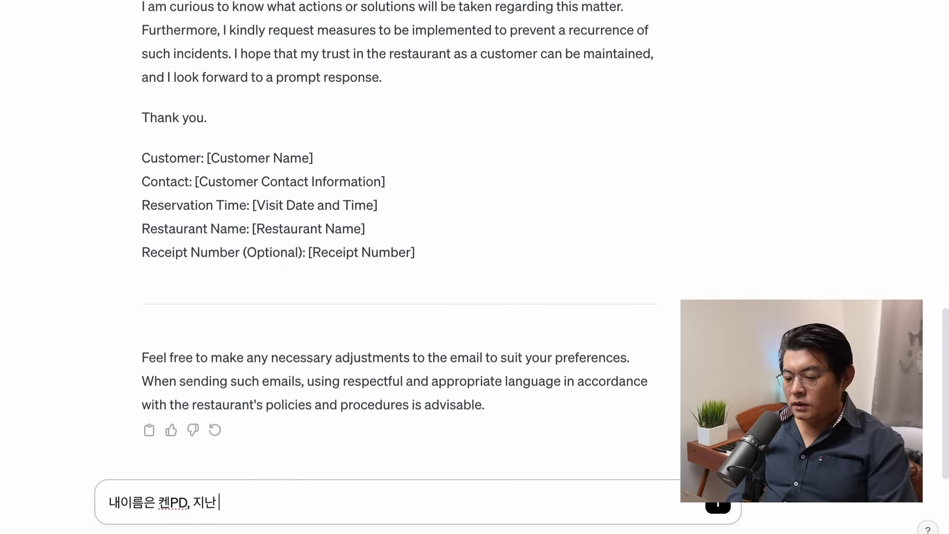
{"action": "type", "text": "1월 11일, 웨스트"}
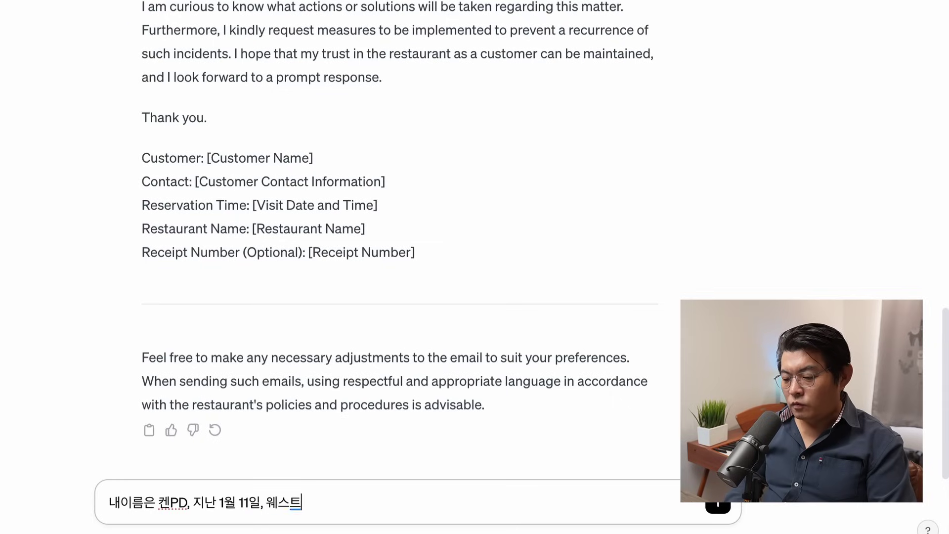
{"action": "type", "text": " 헐리우드에 있는"}
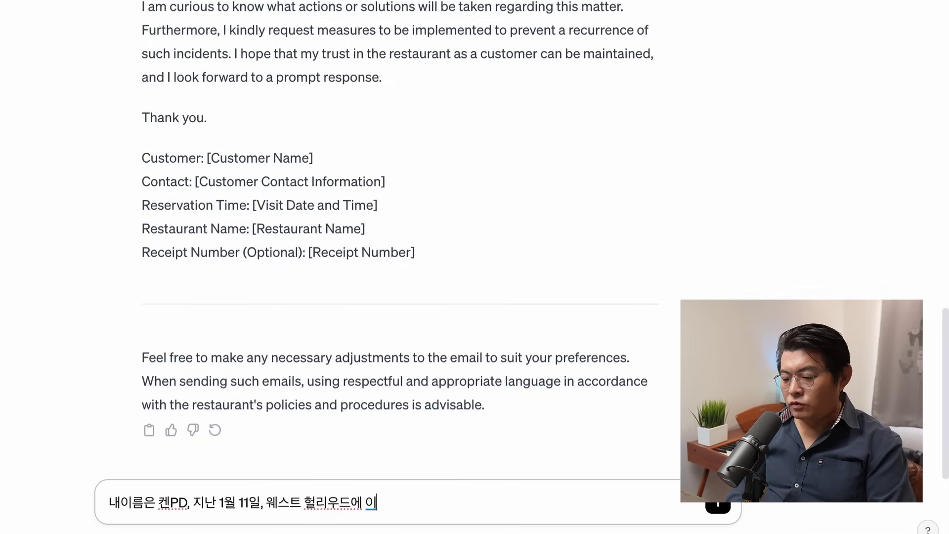
{"action": "type", "text": ","}
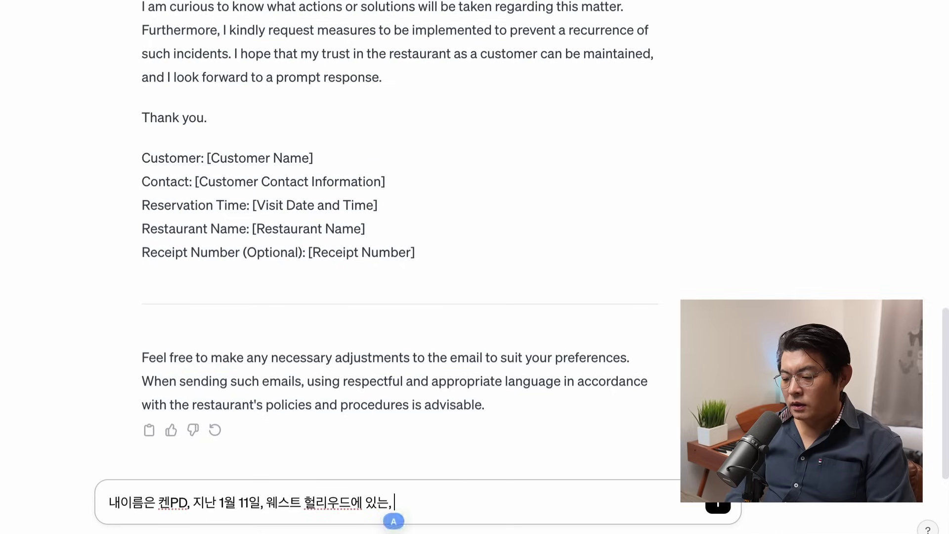
{"action": "type", "text": " ACME"}
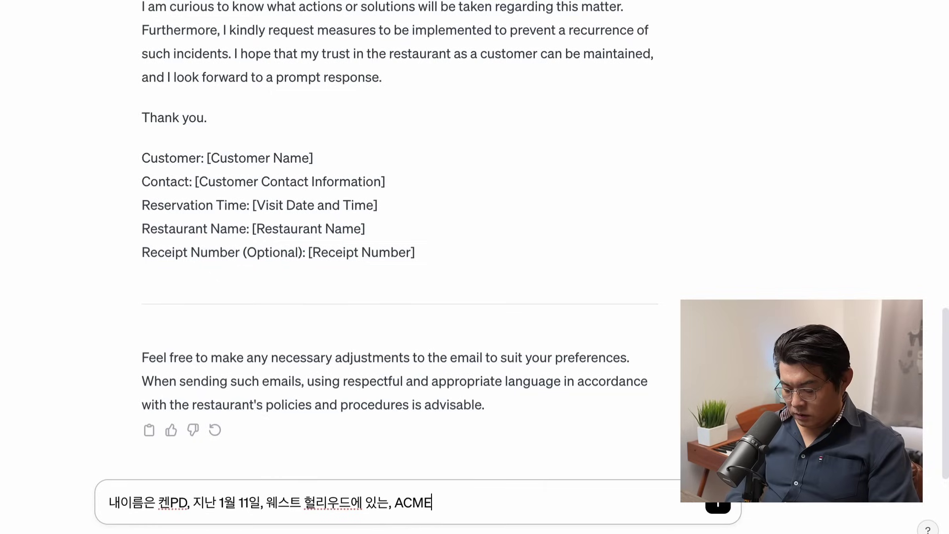
{"action": "type", "text": "레스토랑에 ㄱ"}
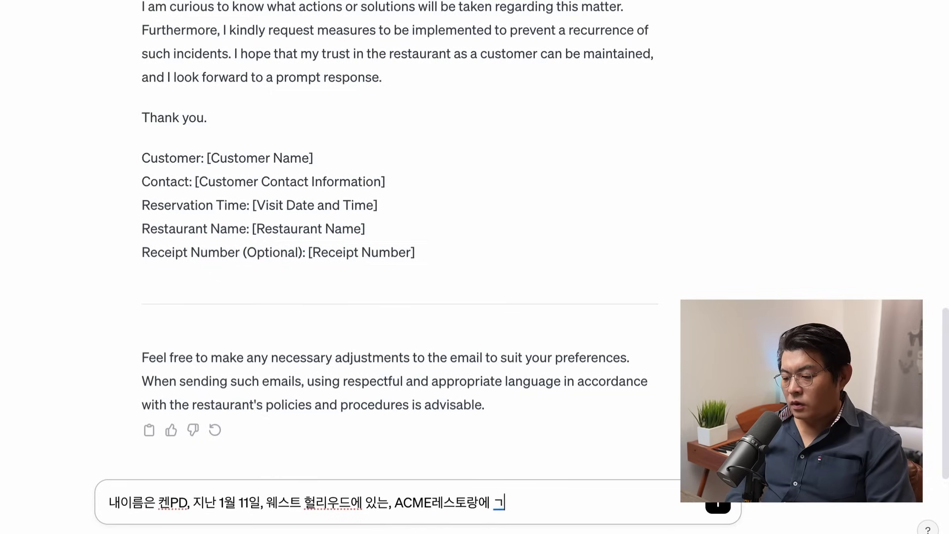
{"action": "key", "text": "BackSpace"}
{"action": "type", "text": "갔었어"}
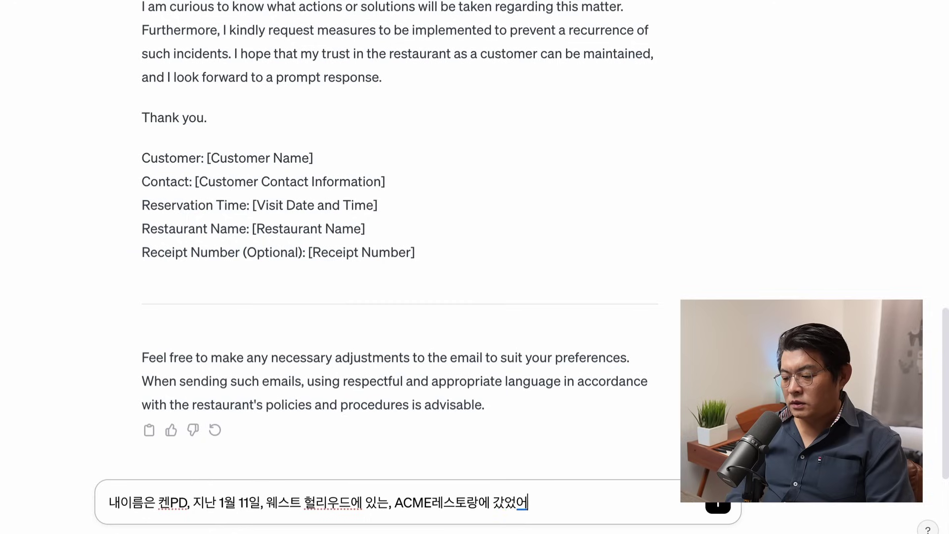
{"action": "type", "text": ", 저녁"}
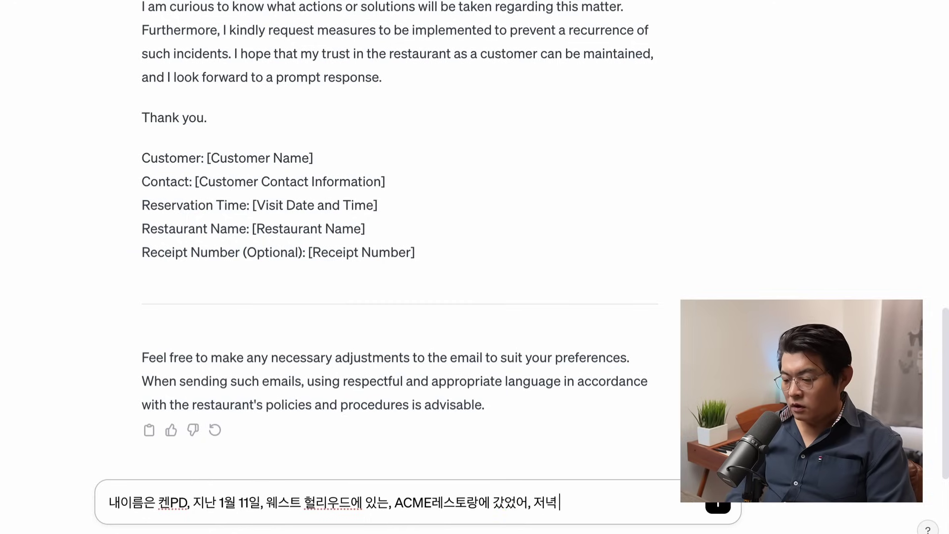
{"action": "type", "text": " 7시 시"}
{"action": "type", "text": "사, 당시 4인 "}
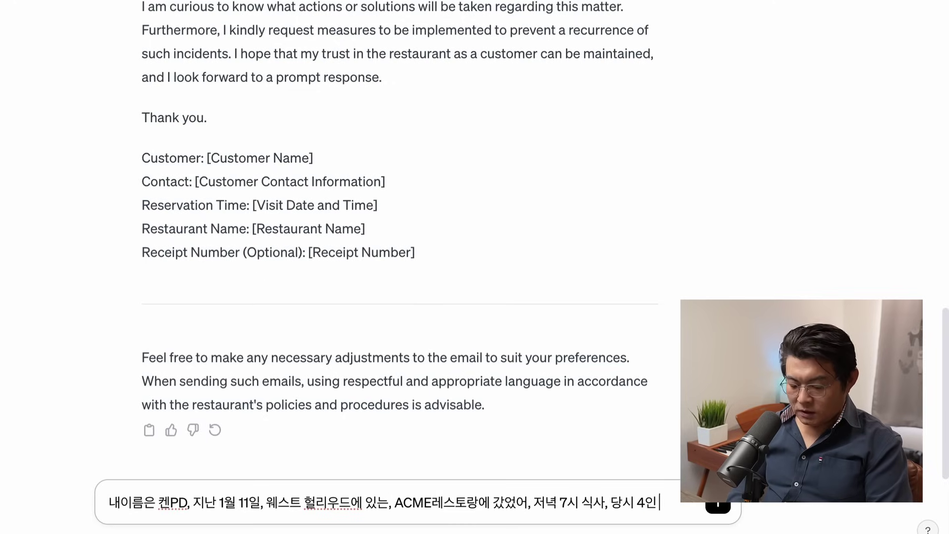
{"action": "type", "text": "식시, 테이와"}
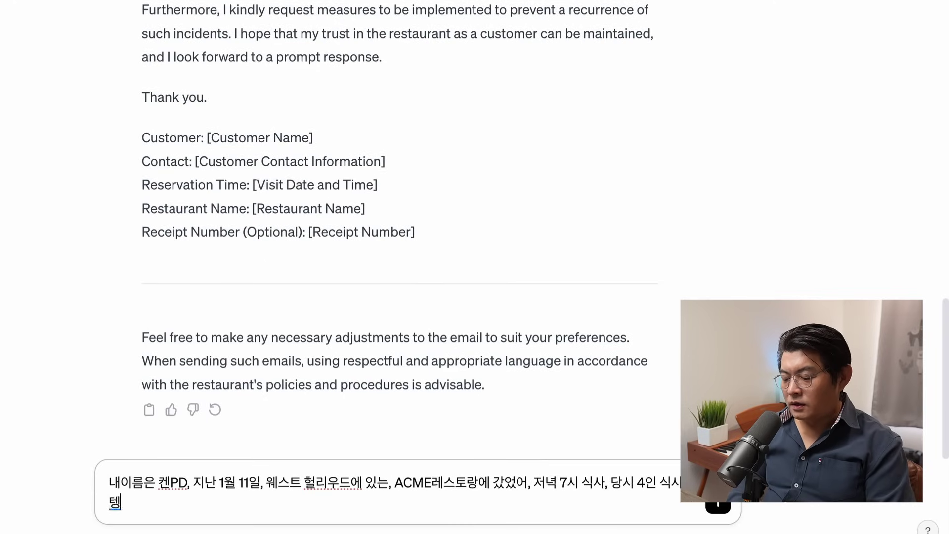
{"action": "type", "text": " 랍스터 주문"}
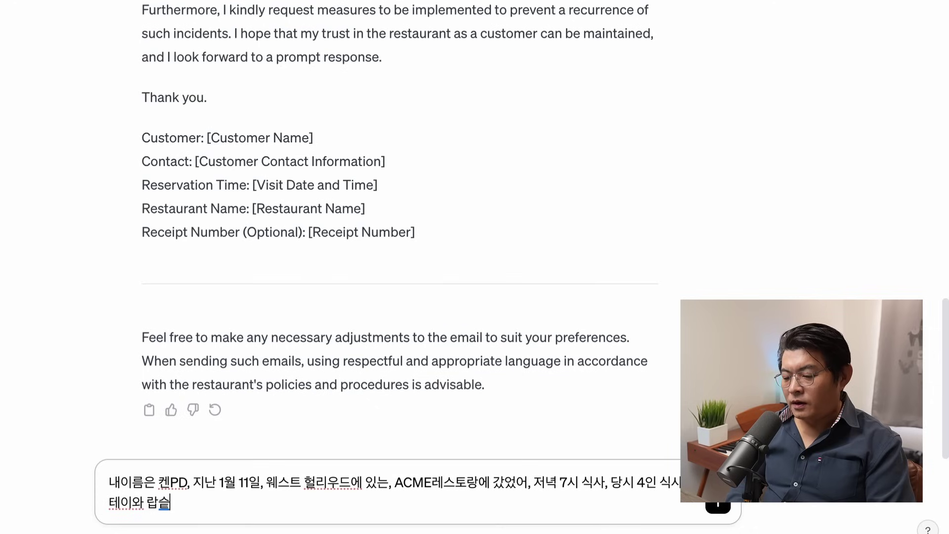
{"action": "type", "text": ", 스테이크"}
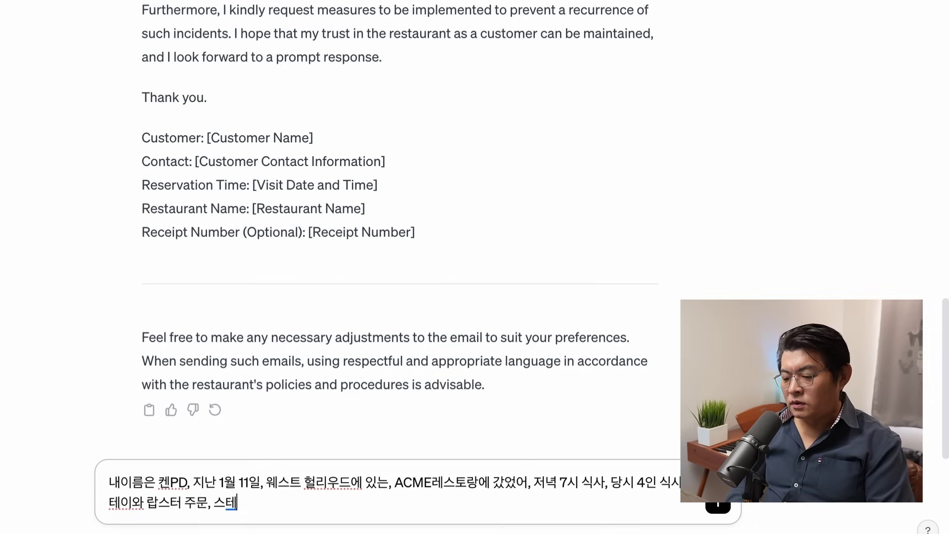
Step: Finish and send the Korean account: hair in steak, server and manager ignored it, photos enclosed, compensation wanted
{"action": "key", "text": "BackSpace"}
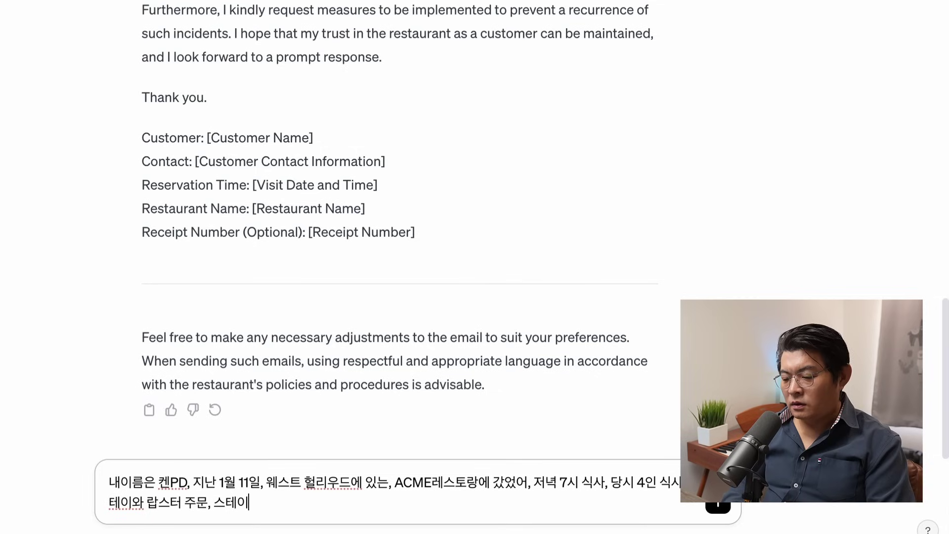
{"action": "type", "text": "크에서 ㅁ"}
{"action": "key", "text": "BackSpace"}
{"action": "type", "text": "머리카락 발"}
{"action": "type", "text": "견, 서베"}
{"action": "type", "text": "에게"}
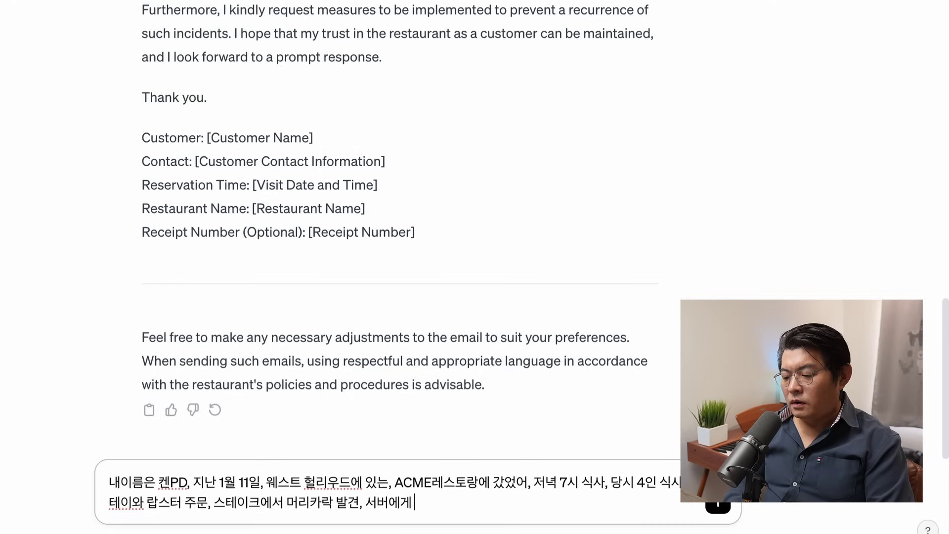
{"action": "type", "text": " 얘기 했더니, 그냥 머리카락"}
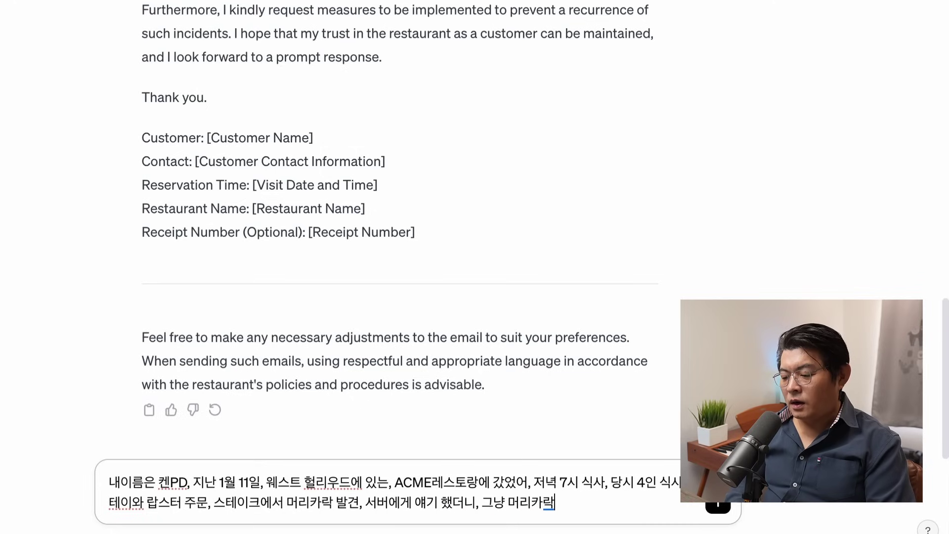
{"action": "type", "text": "맨 손으로 집어내고 뭐"}
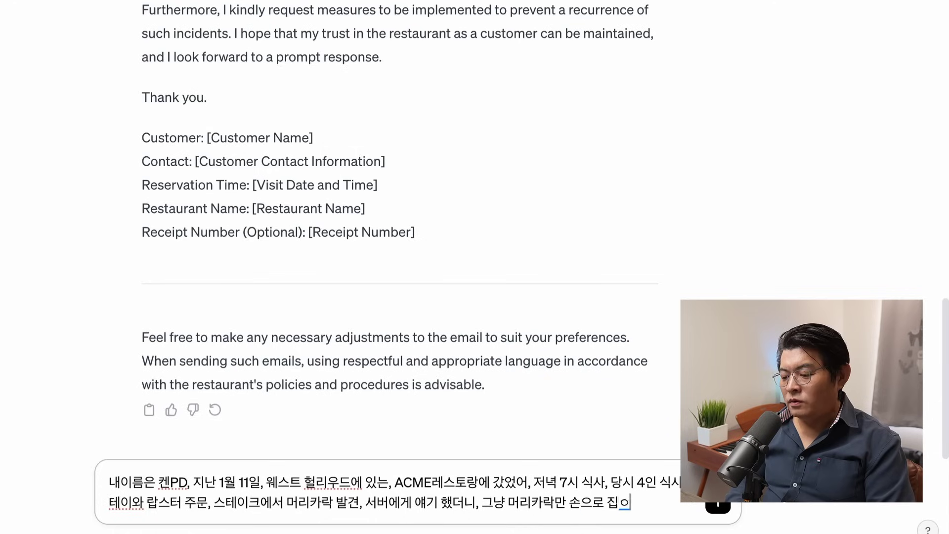
{"action": "key", "text": "BackSpace"}
{"action": "type", "text": "시,"}
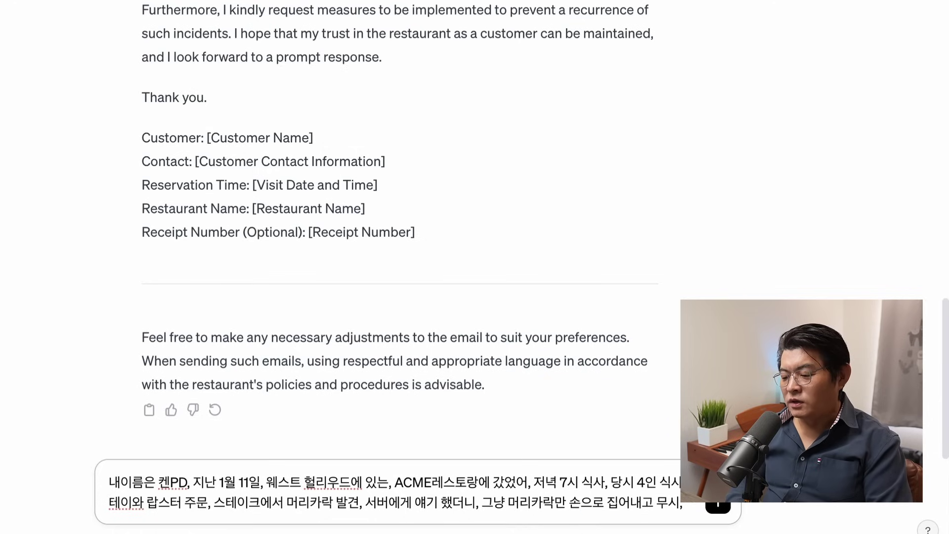
{"action": "type", "text": " 화가 나서 매니저"}
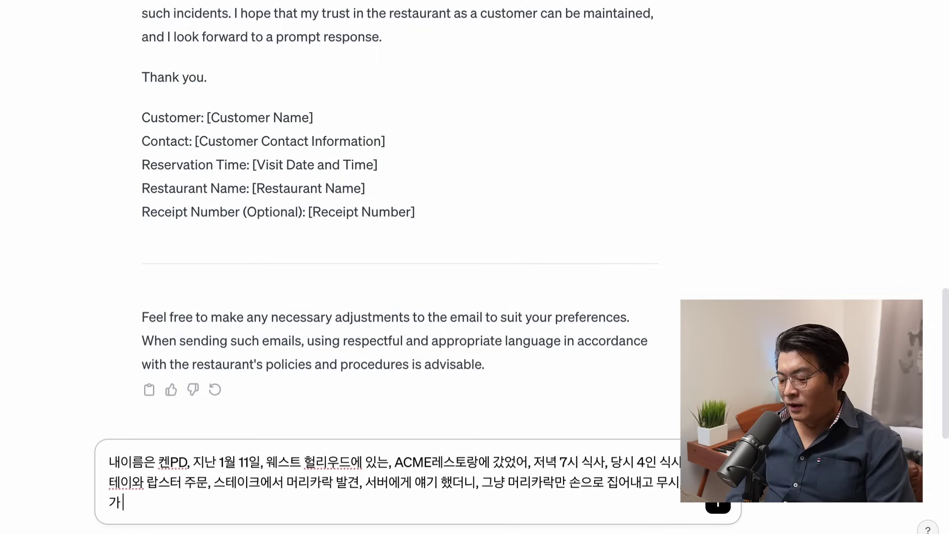
{"action": "type", "text": "와 ㅇ"}
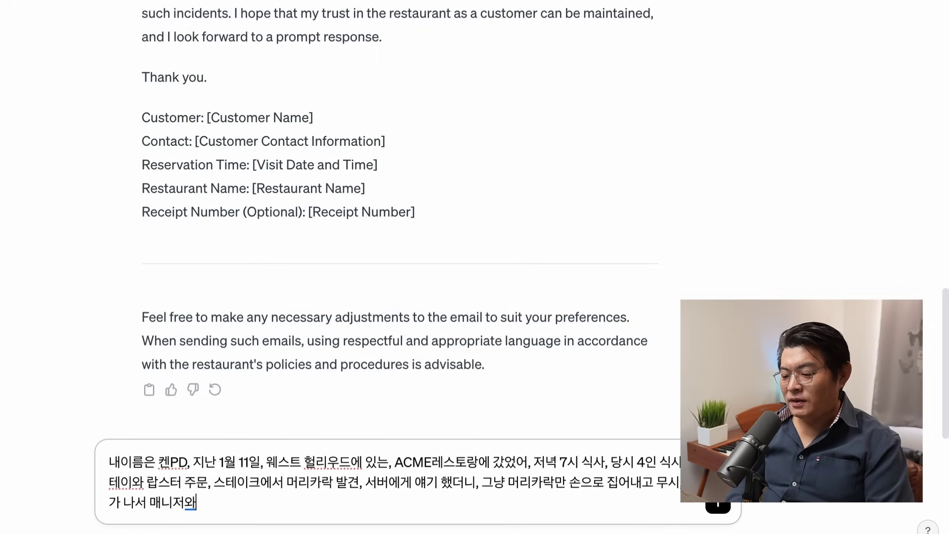
{"action": "type", "text": "야기 하겠다고 했더니"}
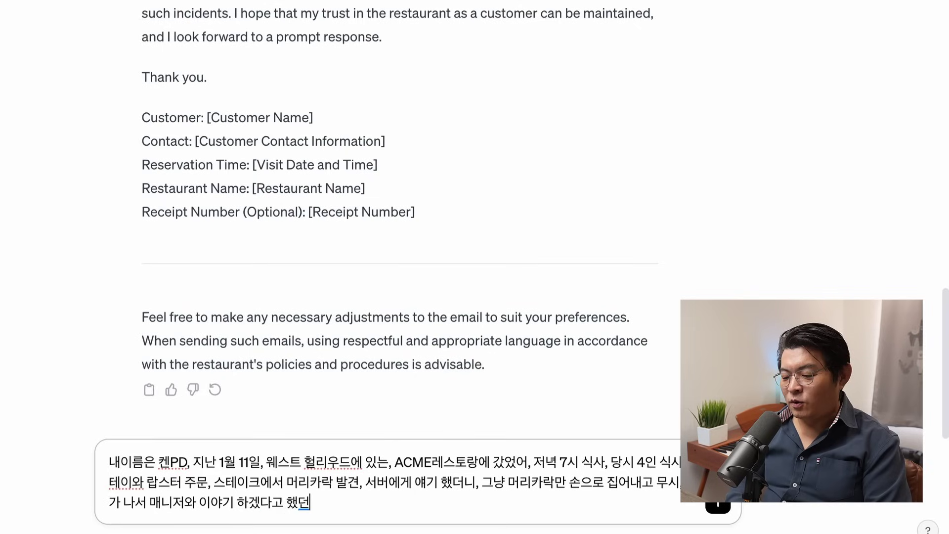
{"action": "type", "text": " 매니제개 바쁘"}
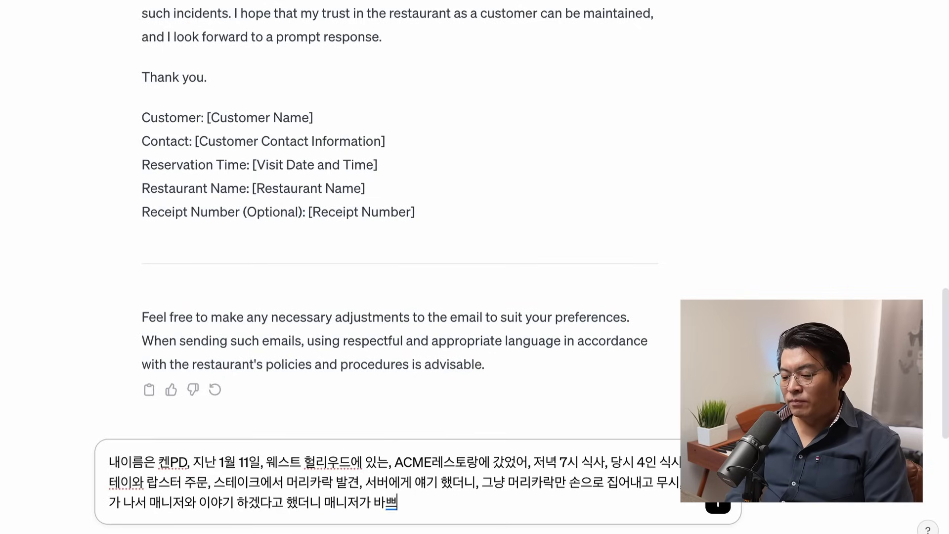
{"action": "type", "text": "다고 안옴, 영주승"}
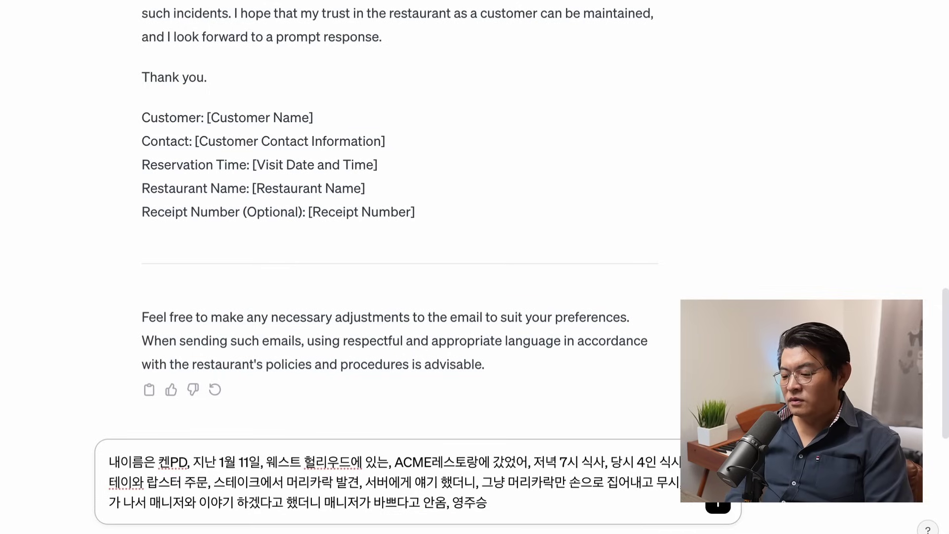
{"action": "type", "text": "증비"}
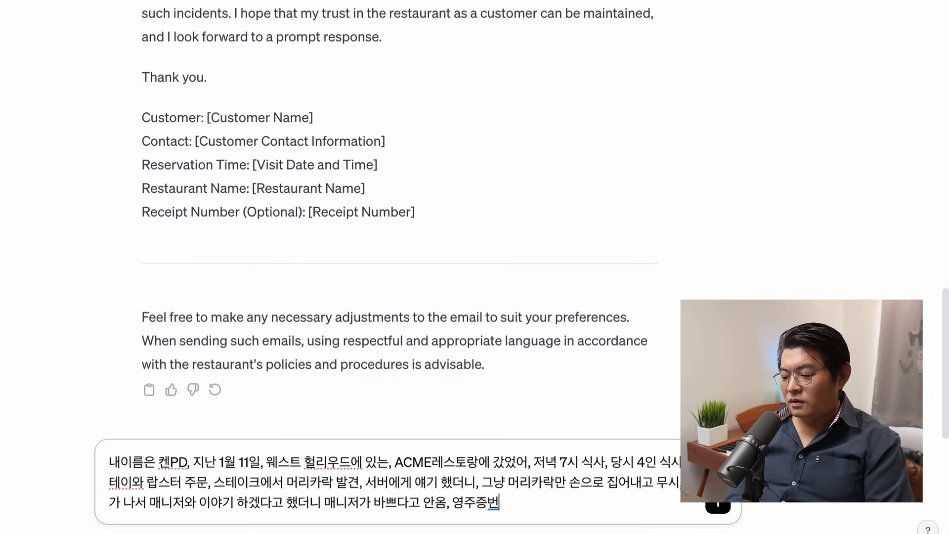
{"action": "type", "text": "호는 333"}
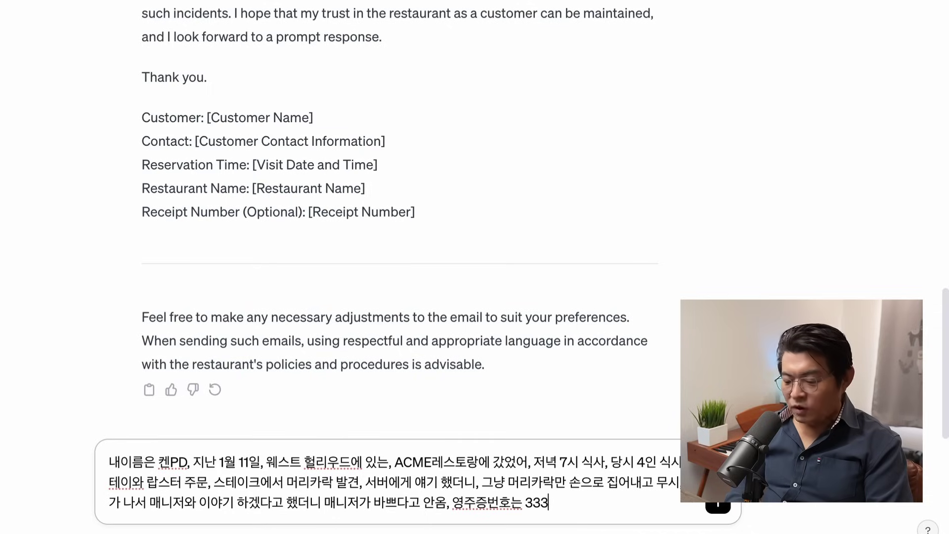
{"action": "type", "text": "33, 당시"}
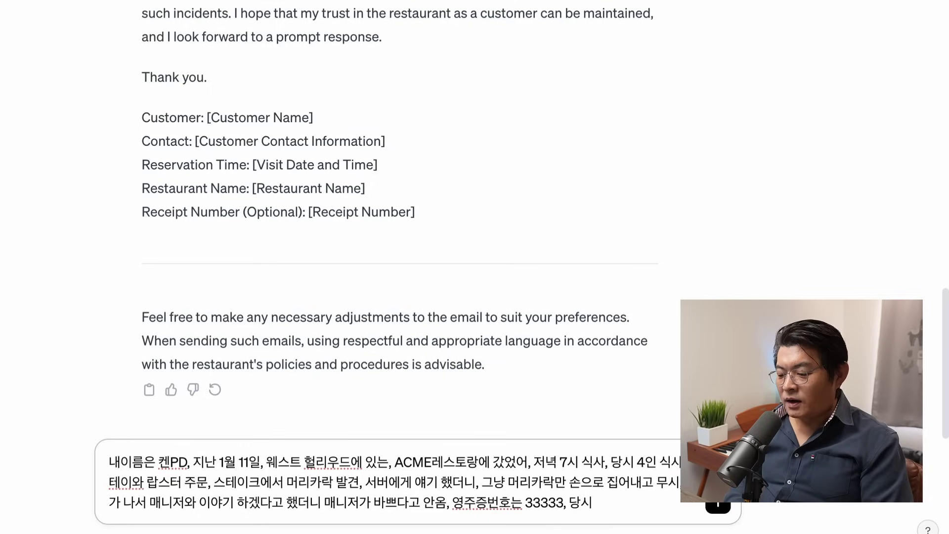
{"action": "type", "text": " 메리카락 사진의"}
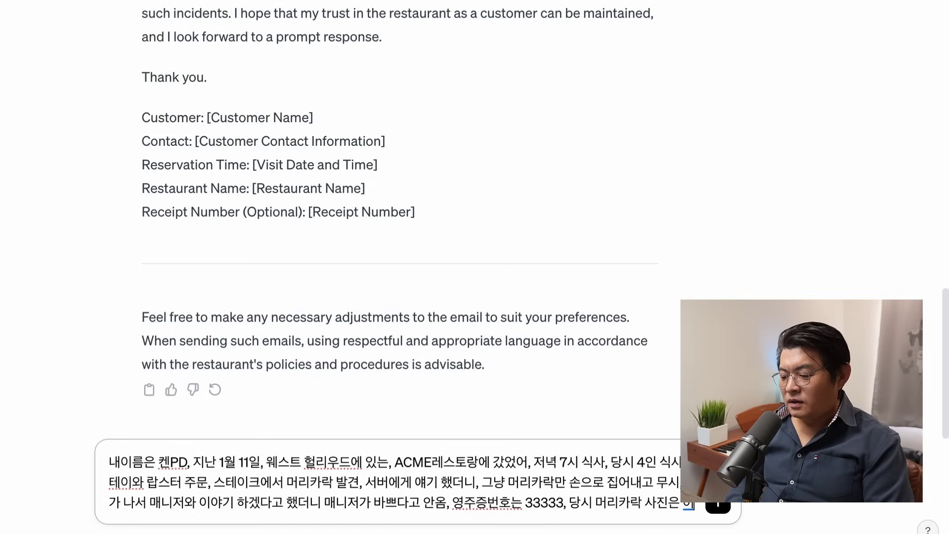
{"action": "type", "text": " 동봉해서 보내겠"}
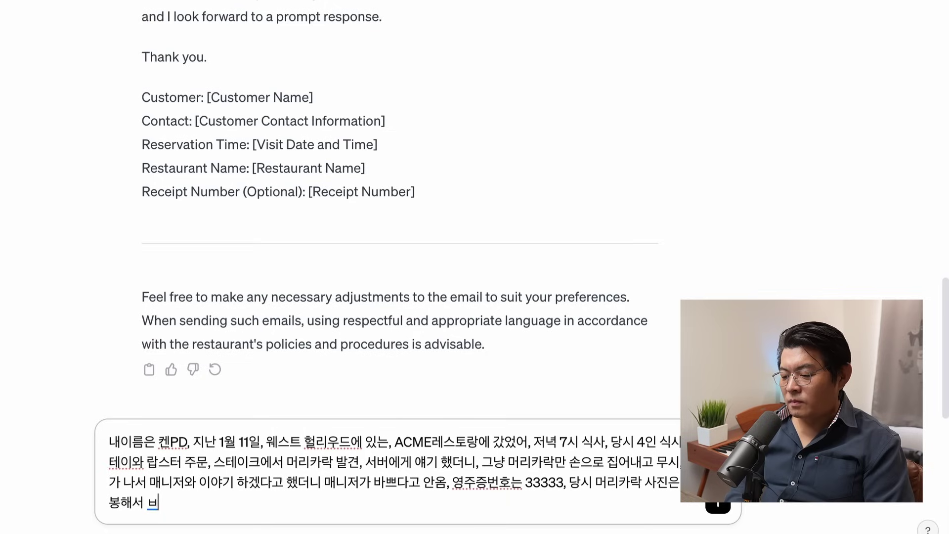
{"action": "type", "text": "음, 회"}
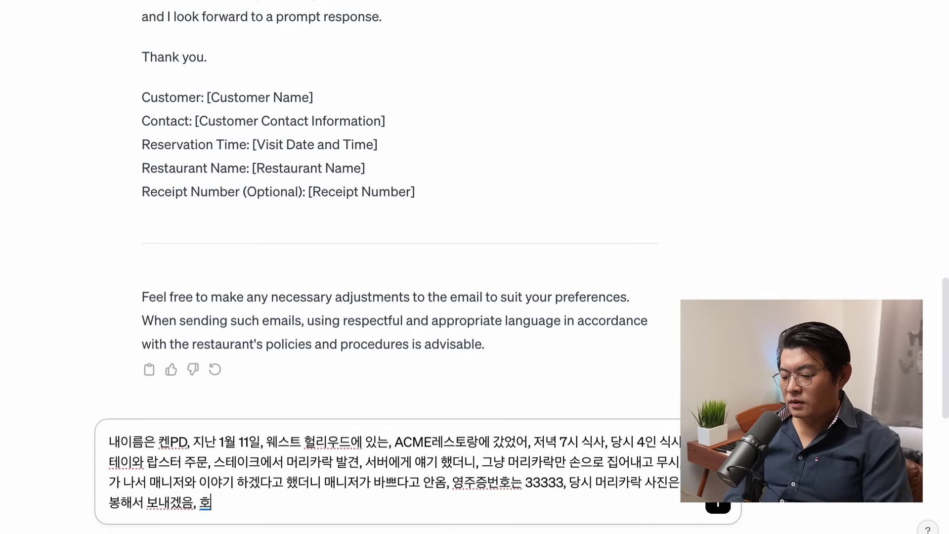
{"action": "type", "text": "사측의"}
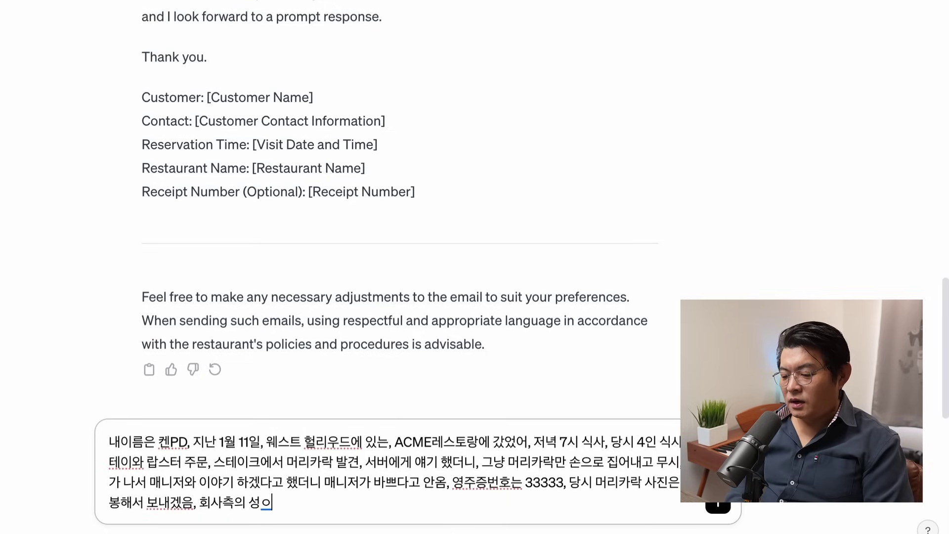
{"action": "type", "text": " 성의 있는"}
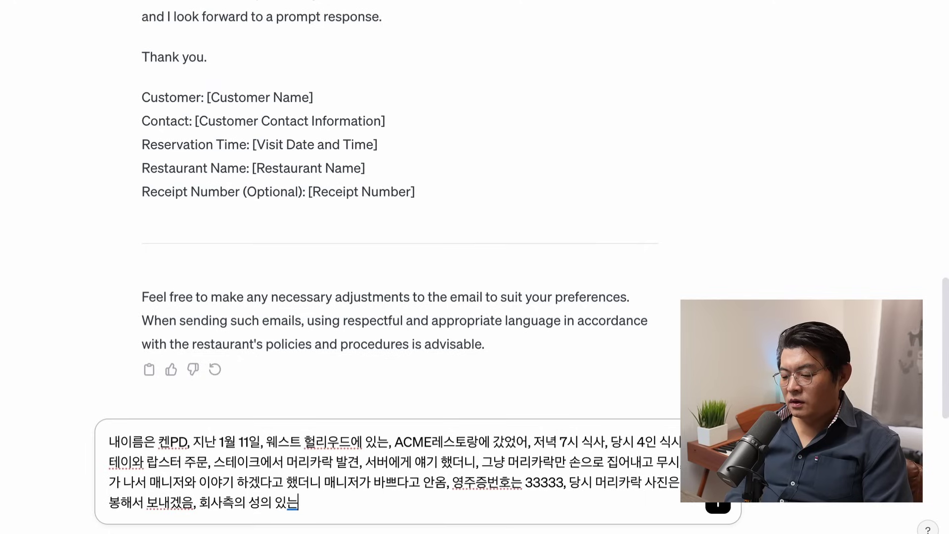
{"action": "type", "text": " 해겨ㄹ책ㄱ과 보상을 바람"}
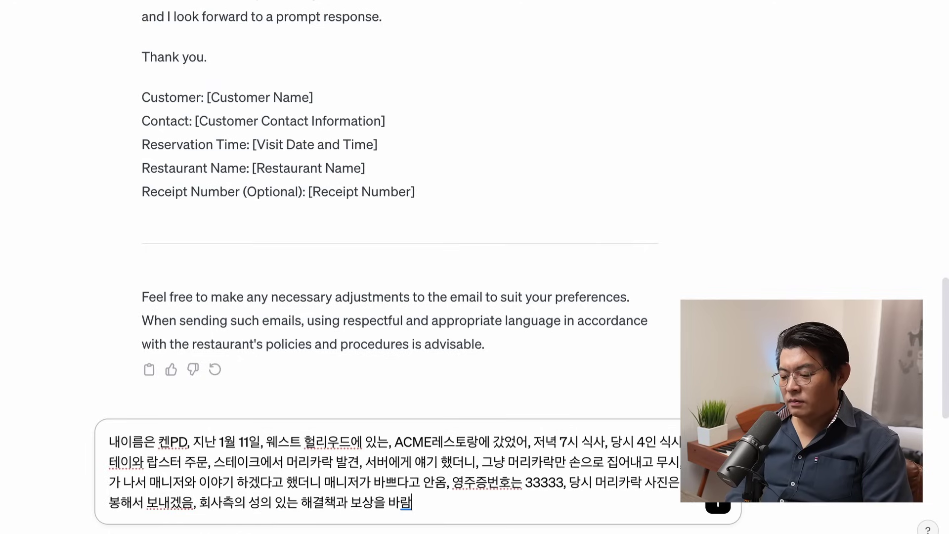
{"action": "key", "text": "Return"}
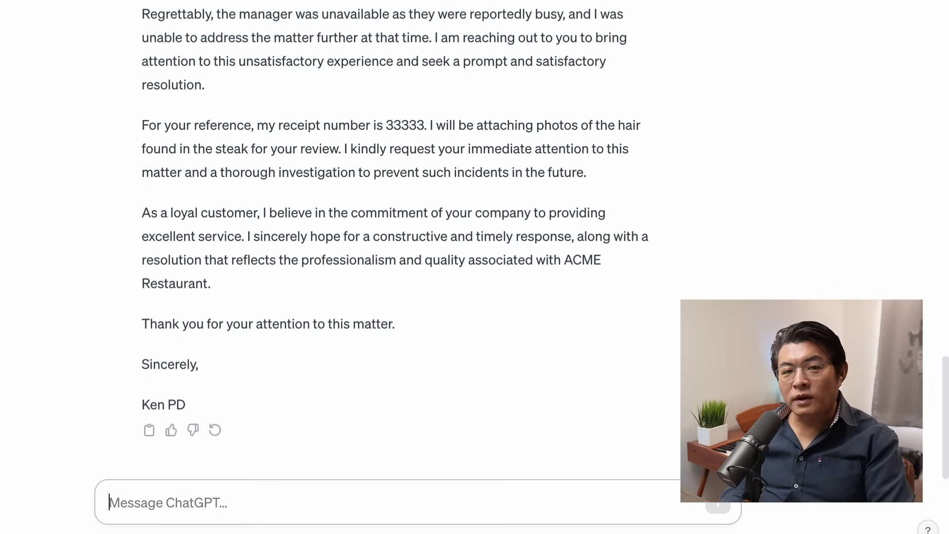
Step: Begin typing a Korean follow-up asking for a lawyer-style rewrite with legal content
{"action": "type", "text": "위"}
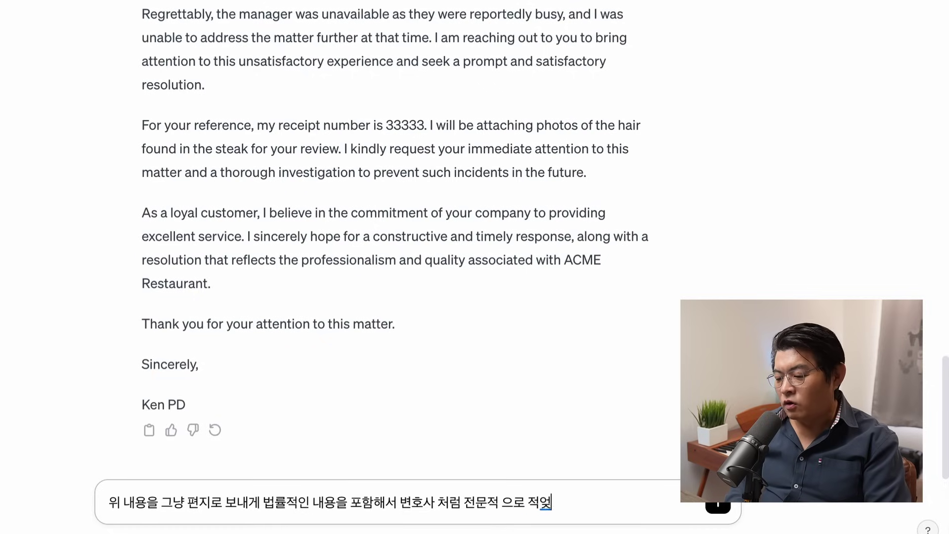
Step: Send the lawyer-style rewrite request and scroll through the resulting legal-notice letter
{"action": "key", "text": "Return"}
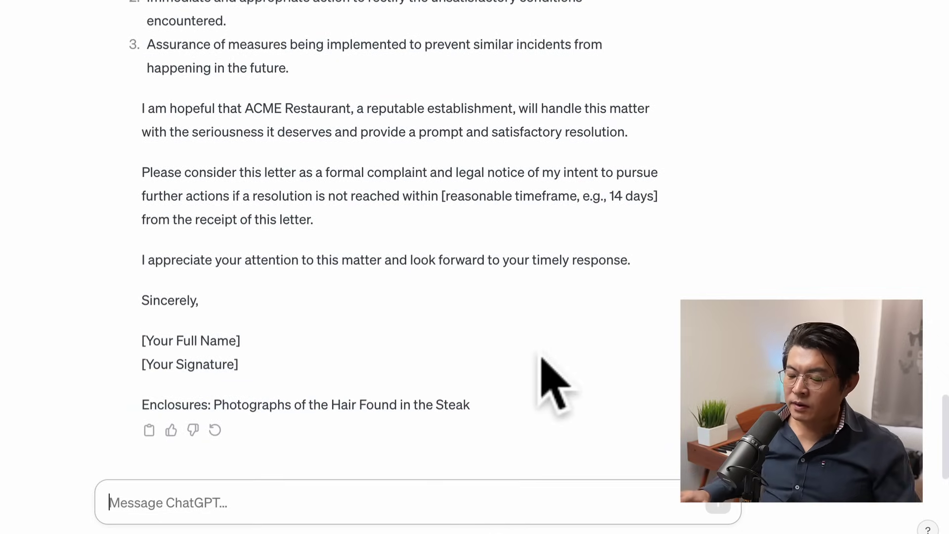
{"action": "scroll", "coordinate": [396, 286], "scroll_direction": "up", "scroll_amount": 20}
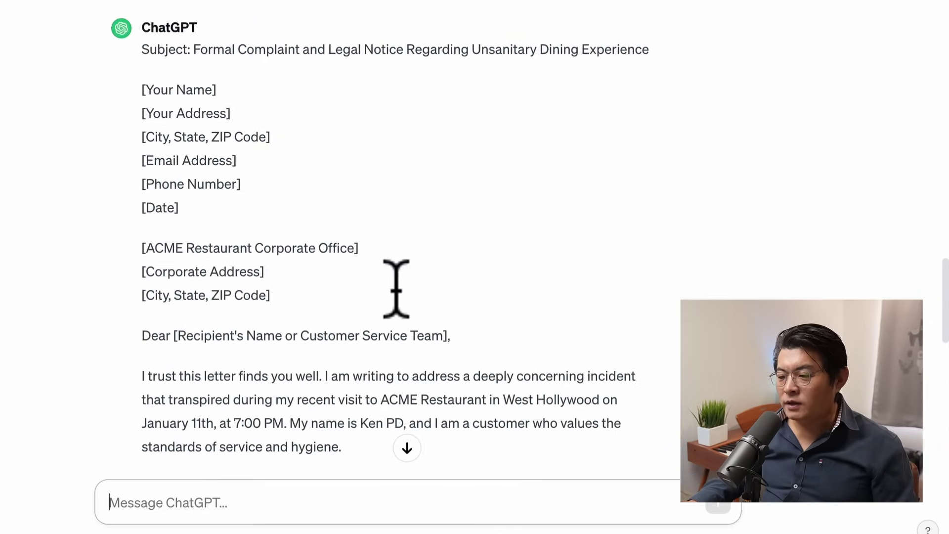
{"action": "scroll", "coordinate": [223, 128], "scroll_direction": "down", "scroll_amount": 13}
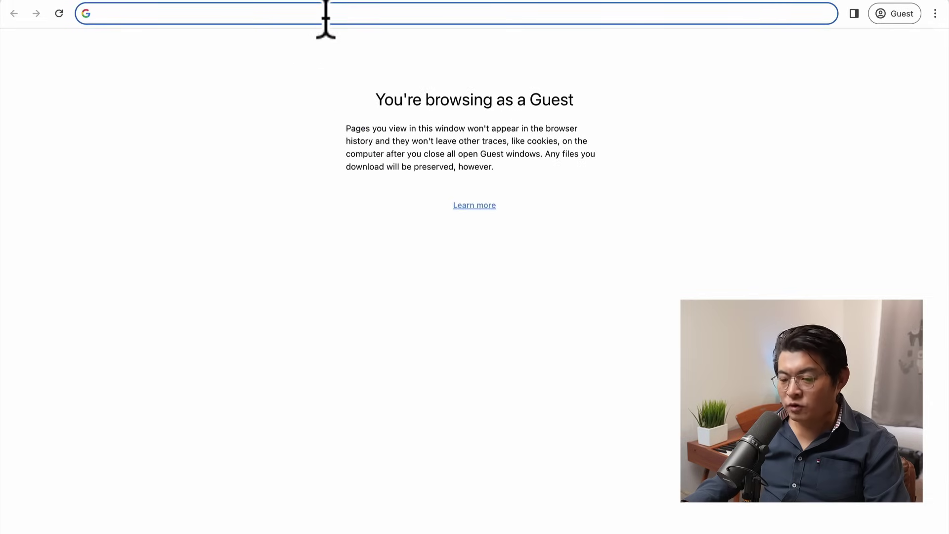
Step: Search the web for 'google drive' and open the Google Drive page
{"action": "left_click", "coordinate": [324, 15]}
{"action": "type", "text": "해ㅂ"}
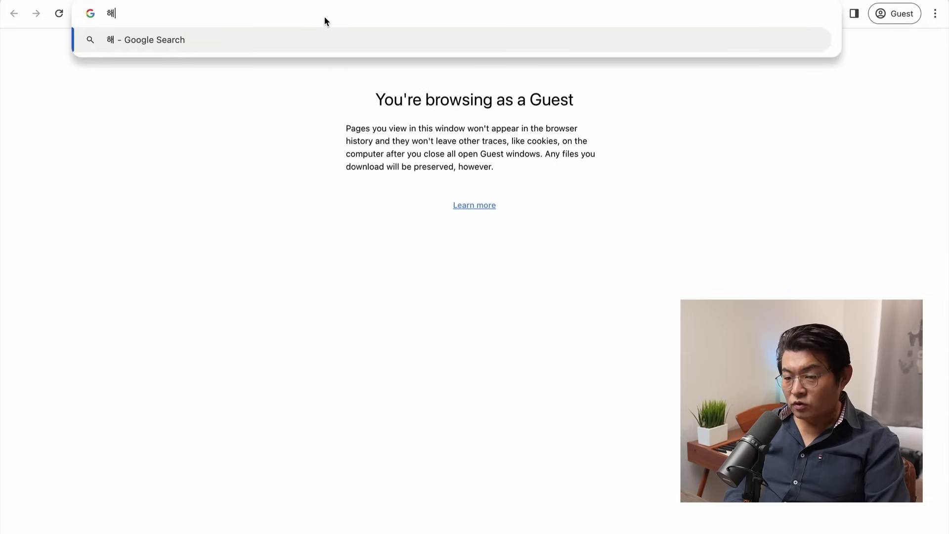
{"action": "key", "text": "BackSpace"}
{"action": "key", "text": "BackSpace"}
{"action": "key", "text": "BackSpace"}
{"action": "type", "text": "google"}
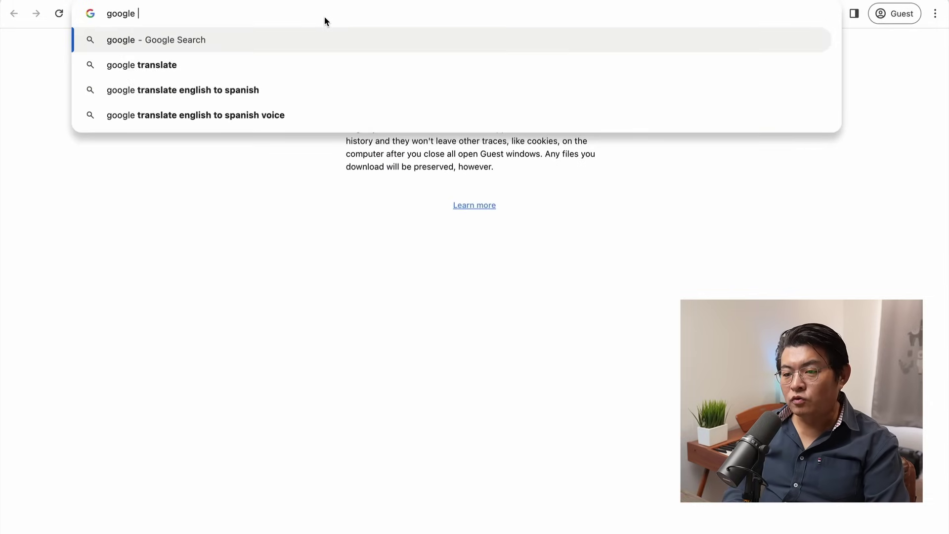
{"action": "type", "text": " drive"}
{"action": "key", "text": "Return"}
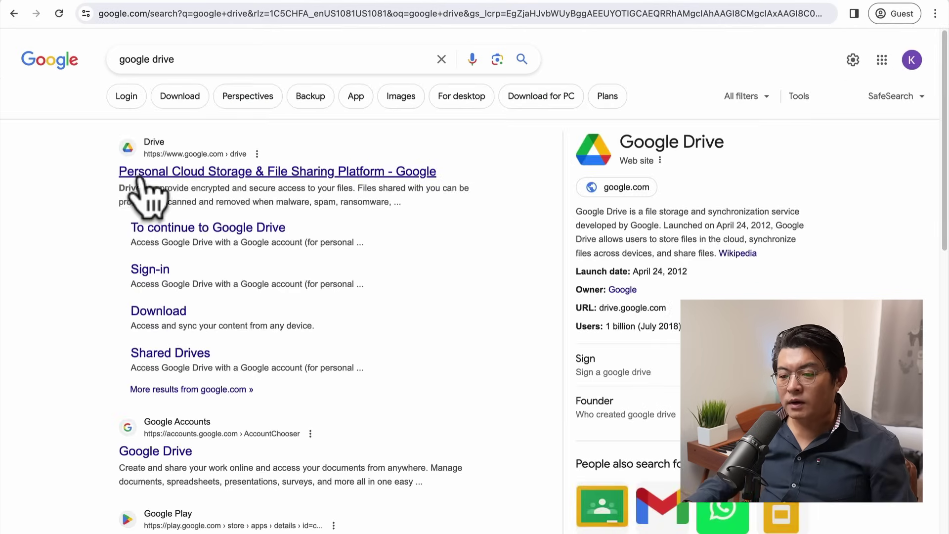
{"action": "left_click", "coordinate": [148, 173]}
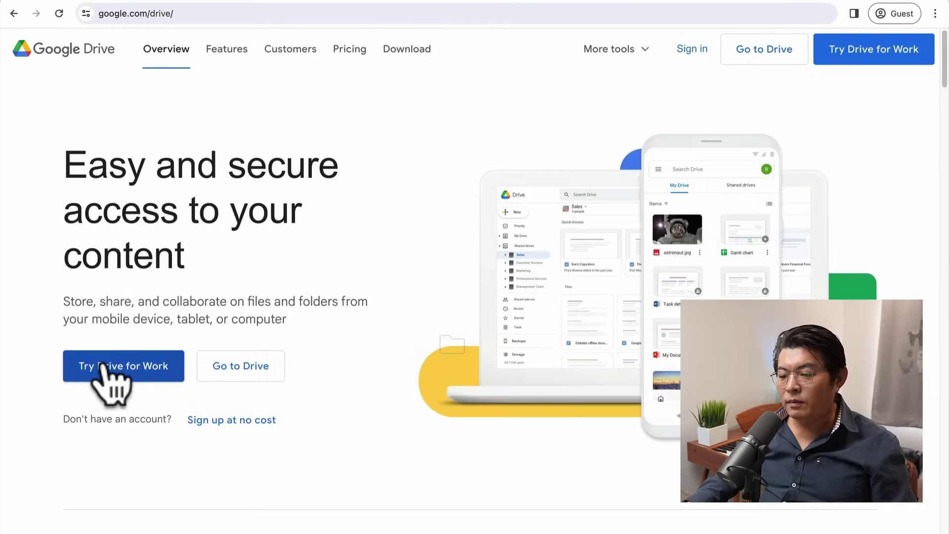
Step: Sign in to Drive, dismiss the tip, and create a new Google Docs document
{"action": "left_click", "coordinate": [692, 51]}
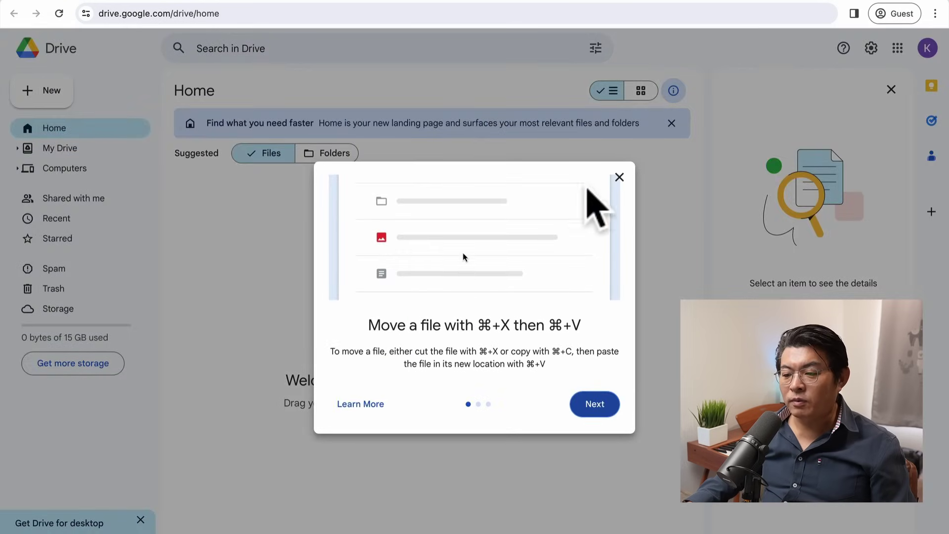
{"action": "left_click", "coordinate": [620, 177]}
{"action": "left_click", "coordinate": [41, 90]}
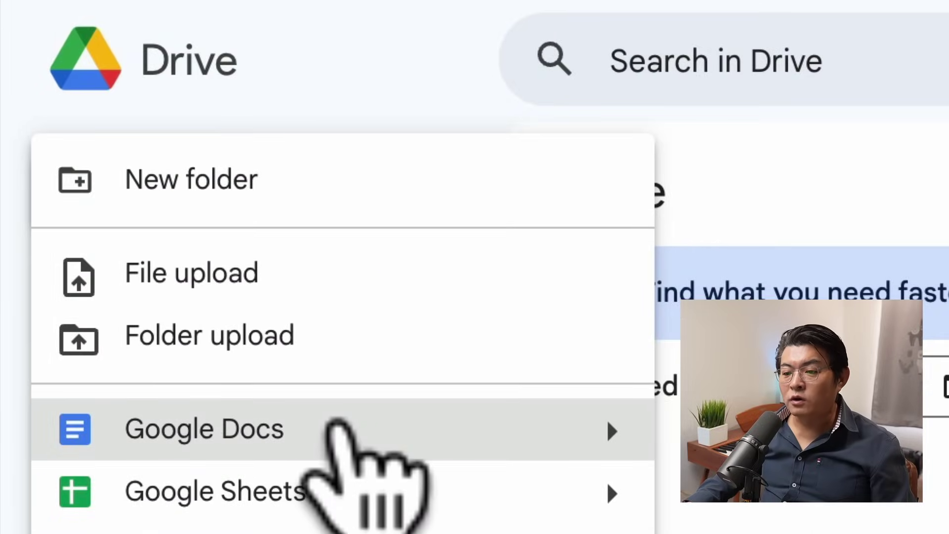
{"action": "left_click", "coordinate": [574, 425]}
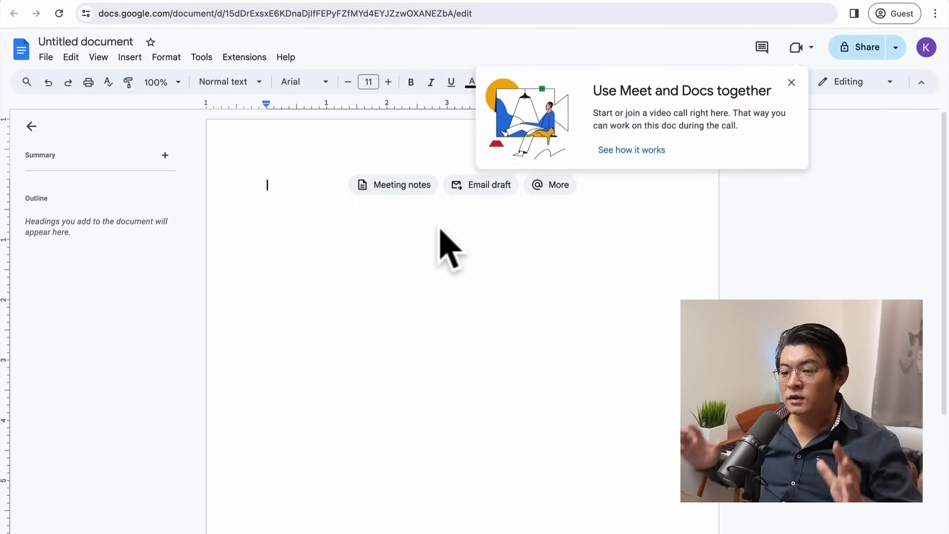
Step: Copy ChatGPT's complaint and legal notice letter and paste it into the blank Google Doc
{"action": "left_click", "coordinate": [792, 82]}
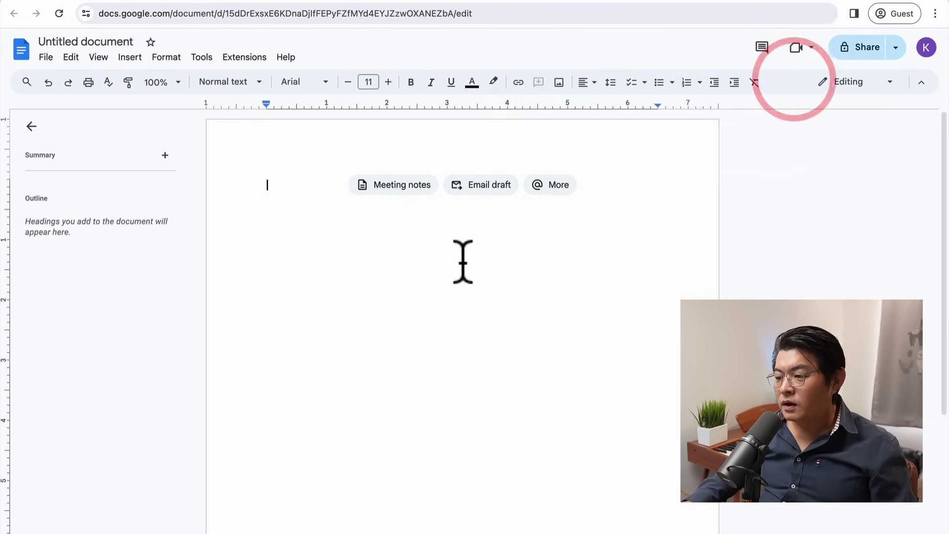
{"action": "left_click", "coordinate": [568, 309]}
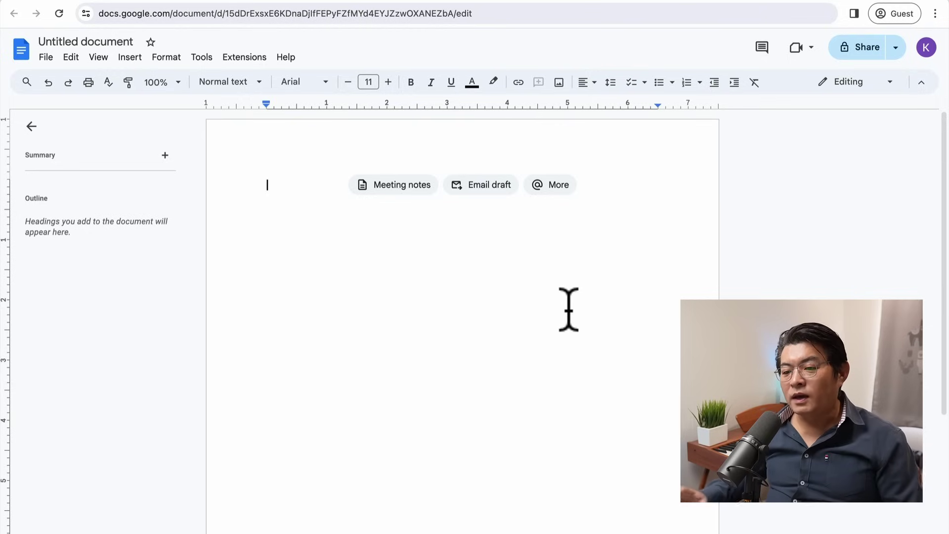
{"action": "left_click", "coordinate": [241, 4]}
{"action": "scroll", "coordinate": [498, 402], "scroll_direction": "down", "scroll_amount": 5}
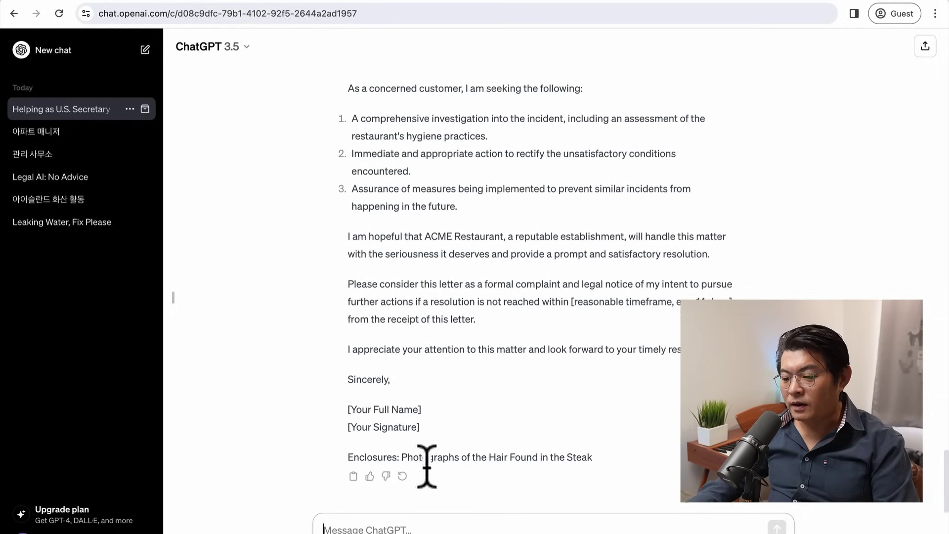
{"action": "left_click", "coordinate": [353, 475]}
{"action": "left_click", "coordinate": [790, 5]}
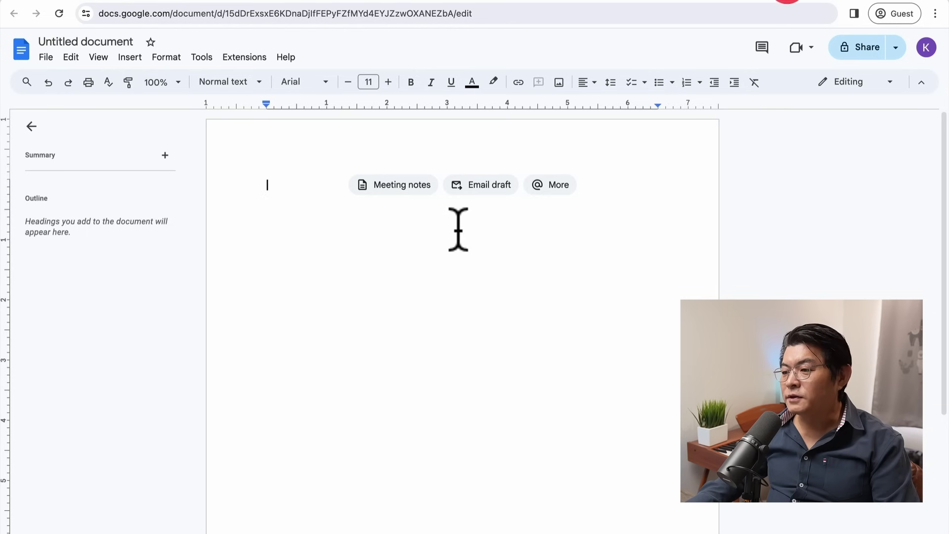
{"action": "key", "text": "super+v"}
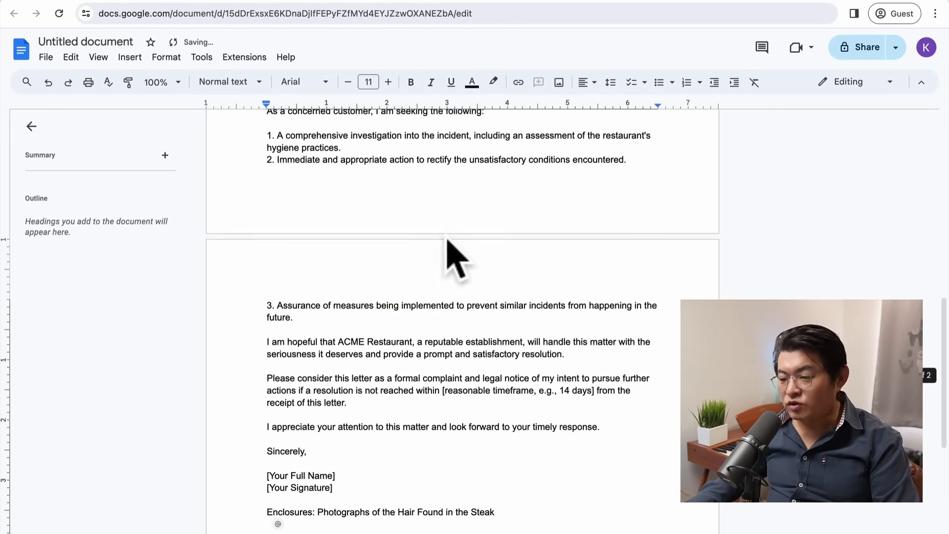
{"action": "scroll", "coordinate": [431, 360], "scroll_direction": "up", "scroll_amount": 10}
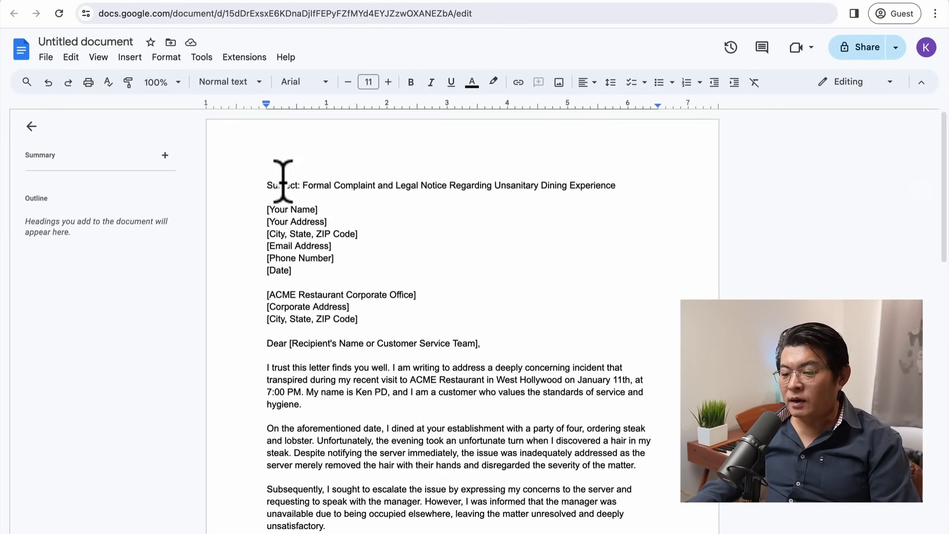
Step: Delete the 'Subject:' prefix from the title and replace [Your Full Name] with the sender's name
{"action": "left_click_drag", "start_coordinate": [304, 181], "coordinate": [247, 177]}
{"action": "key", "text": "BackSpace"}
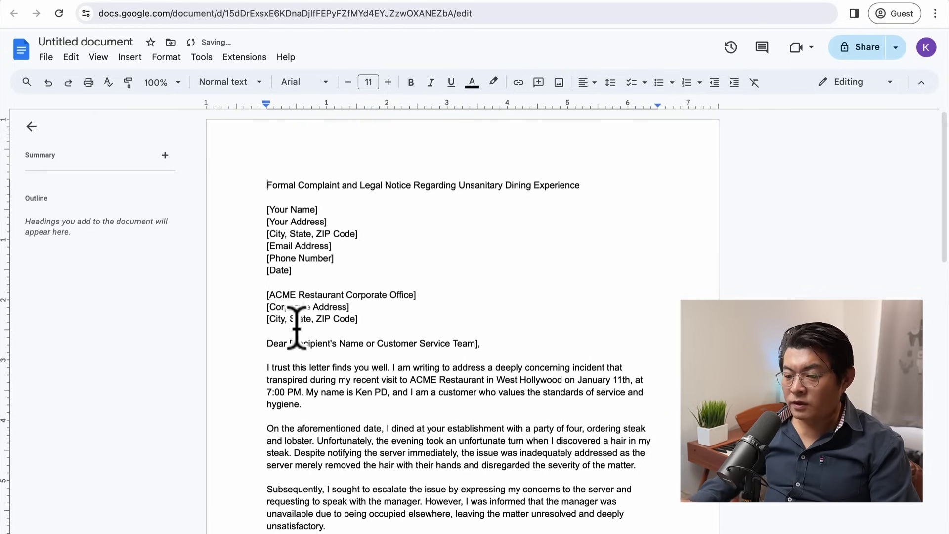
{"action": "left_click_drag", "start_coordinate": [301, 270], "coordinate": [254, 208]}
{"action": "left_click", "coordinate": [338, 212]}
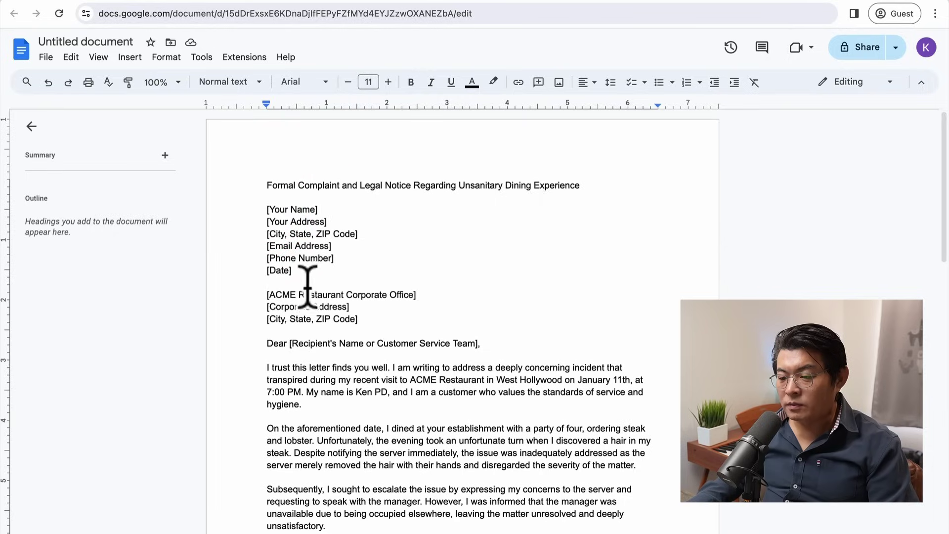
{"action": "left_click_drag", "start_coordinate": [368, 317], "coordinate": [244, 294]}
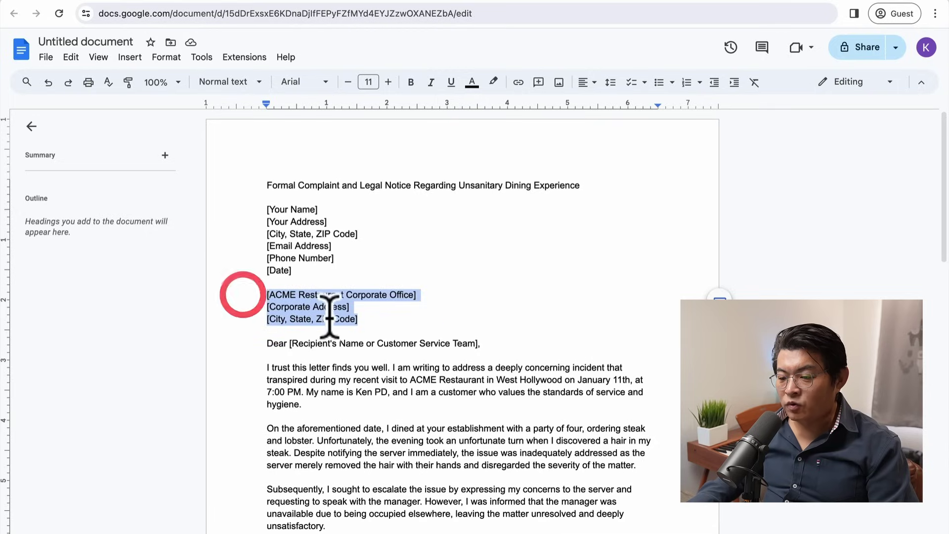
{"action": "left_click", "coordinate": [360, 319]}
{"action": "left_click_drag", "start_coordinate": [478, 344], "coordinate": [279, 341]}
{"action": "scroll", "coordinate": [338, 398], "scroll_direction": "down", "scroll_amount": 6}
{"action": "scroll", "coordinate": [338, 397], "scroll_direction": "down", "scroll_amount": 7}
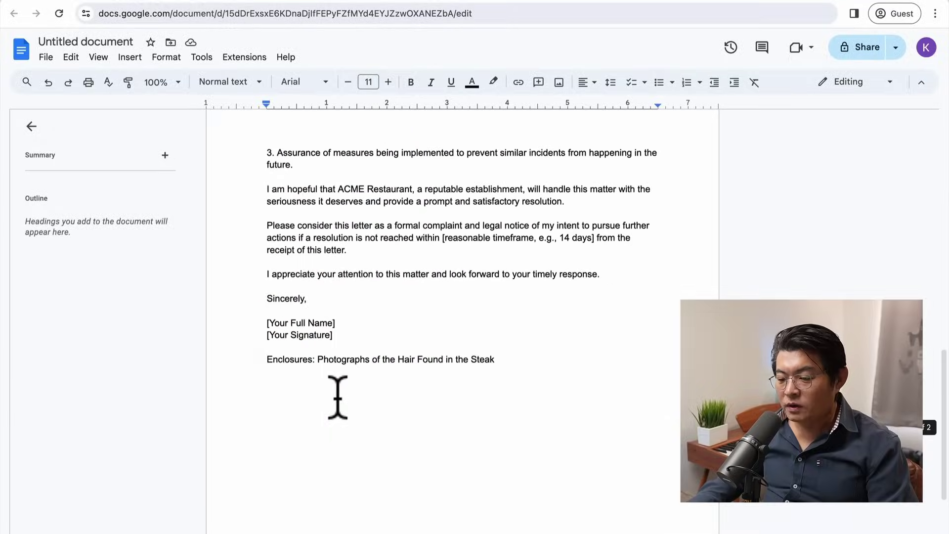
{"action": "left_click_drag", "start_coordinate": [337, 321], "coordinate": [250, 322]}
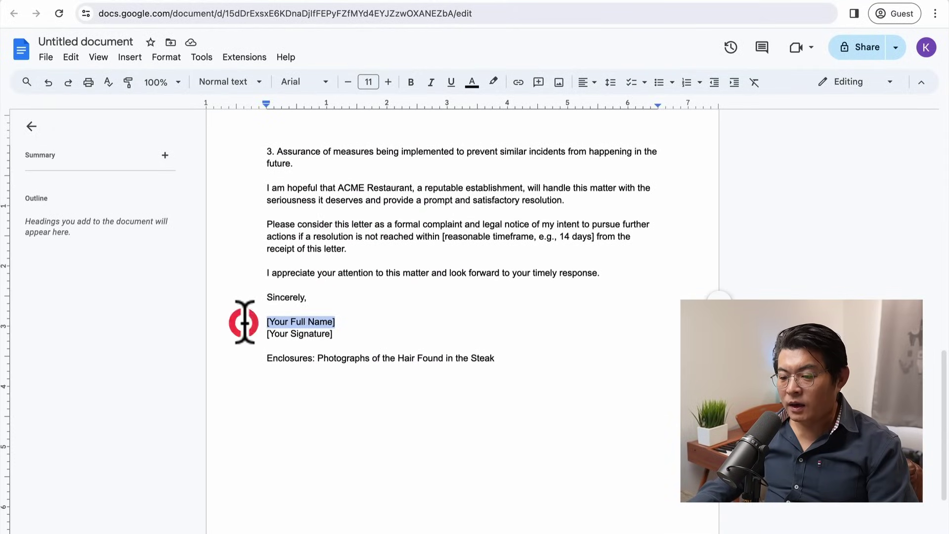
{"action": "type", "text": "KenPD"}
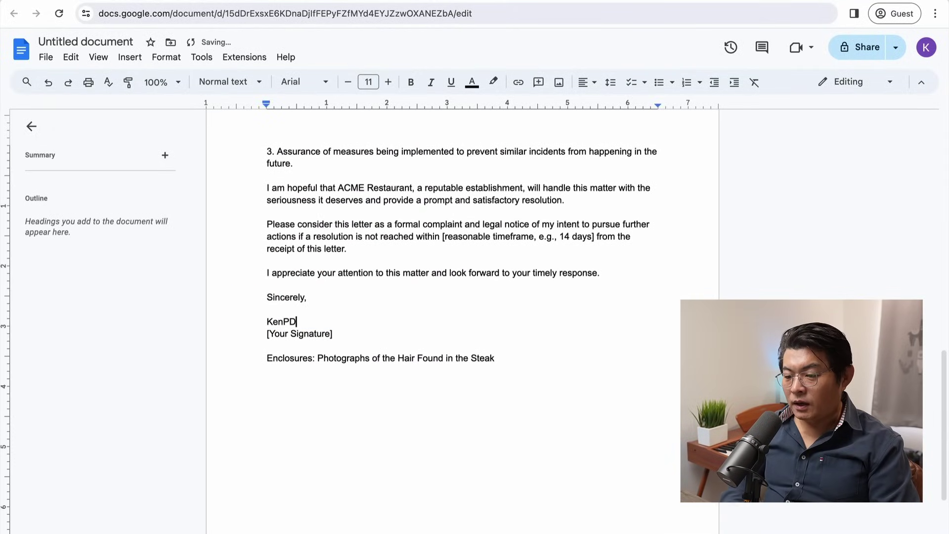
Step: Replace the [Your Signature] placeholder with a blank signature line below the name
{"action": "left_click_drag", "start_coordinate": [339, 339], "coordinate": [235, 333]}
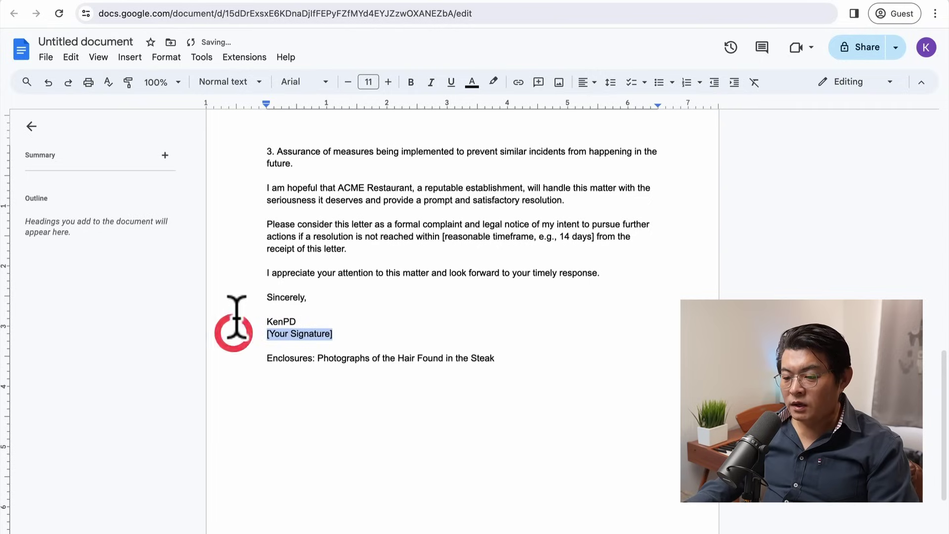
{"action": "key", "text": "BackSpace"}
{"action": "key", "text": "BackSpace"}
{"action": "key", "text": "BackSpace"}
{"action": "type", "text": "o"}
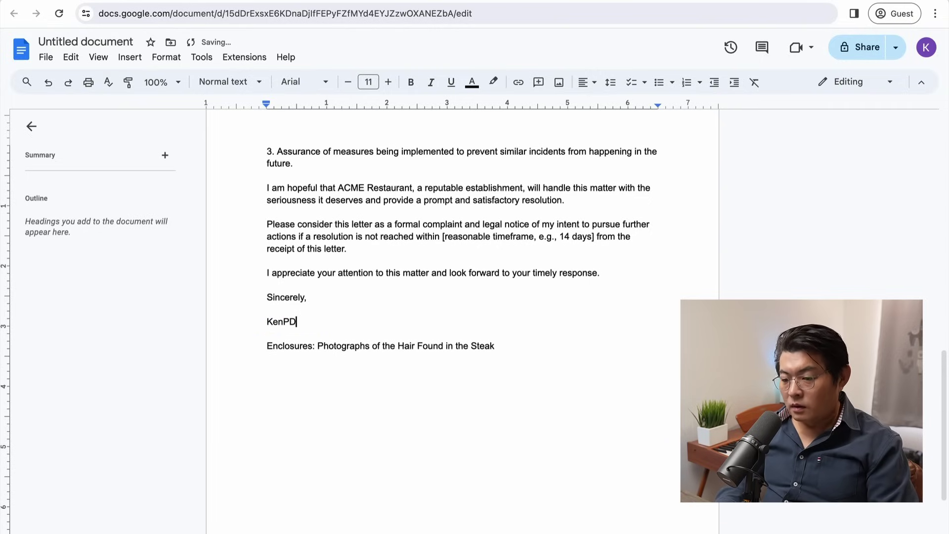
{"action": "key", "text": "Return"}
{"action": "key", "text": "Return"}
{"action": "key", "text": "Return"}
{"action": "key", "text": "Return"}
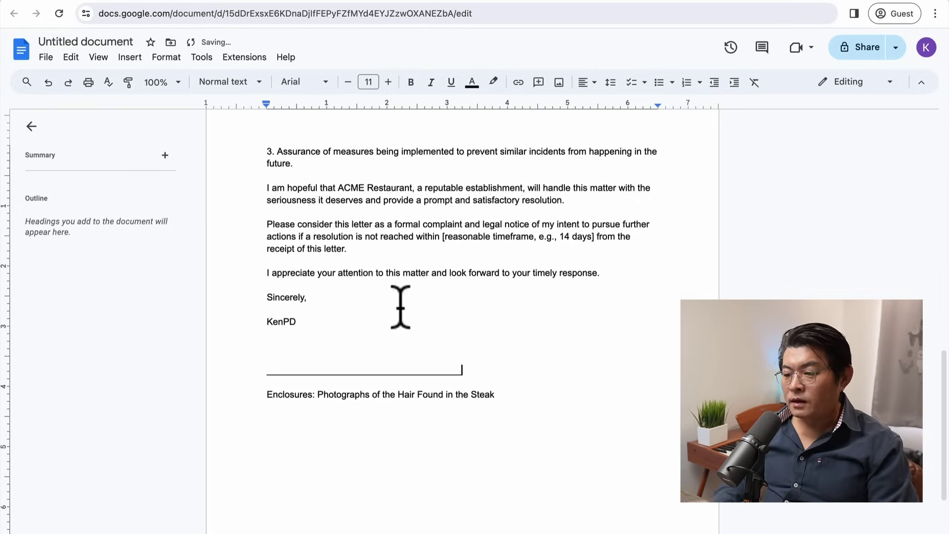
{"action": "left_click", "coordinate": [445, 310]}
{"action": "scroll", "coordinate": [447, 324], "scroll_direction": "up", "scroll_amount": 2}
{"action": "scroll", "coordinate": [448, 323], "scroll_direction": "up", "scroll_amount": 15}
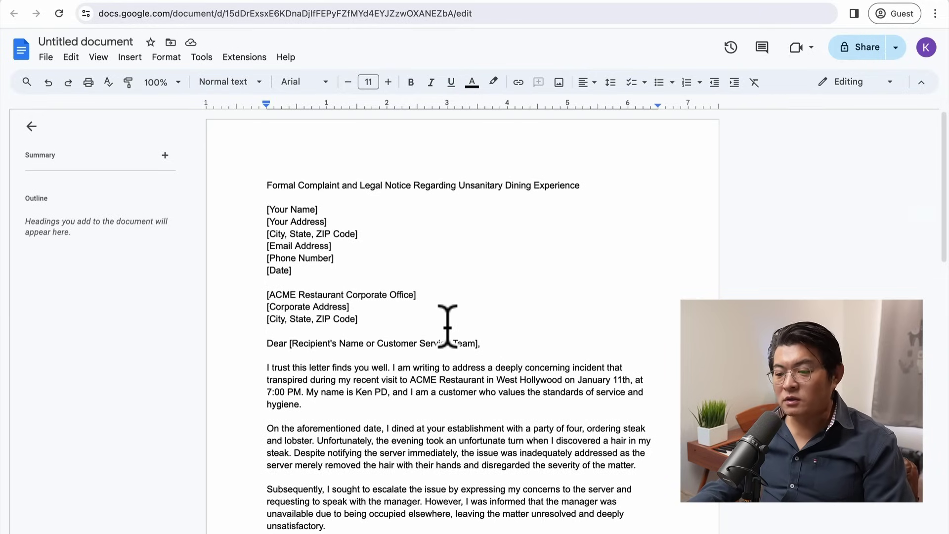
{"action": "key", "text": "ctrl+a"}
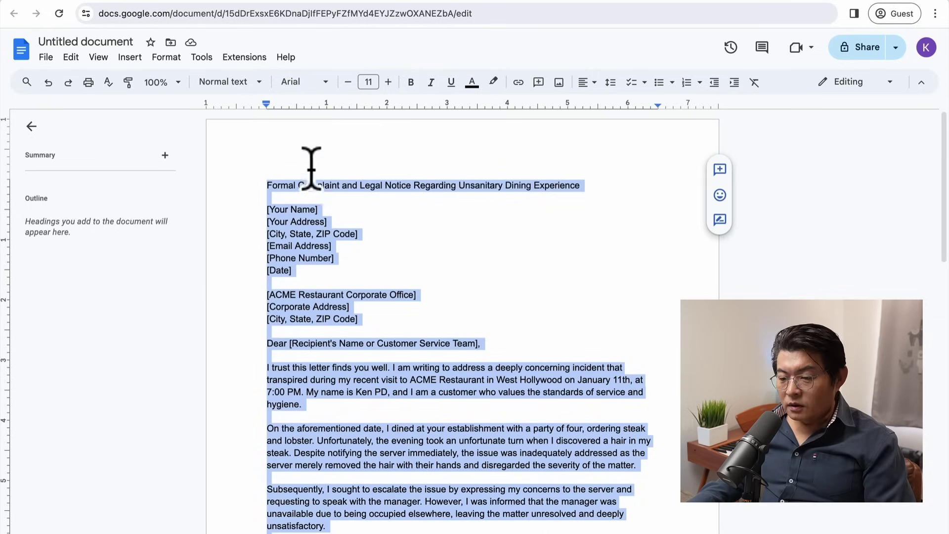
Step: Set the whole letter in Times New Roman
{"action": "left_click", "coordinate": [301, 82]}
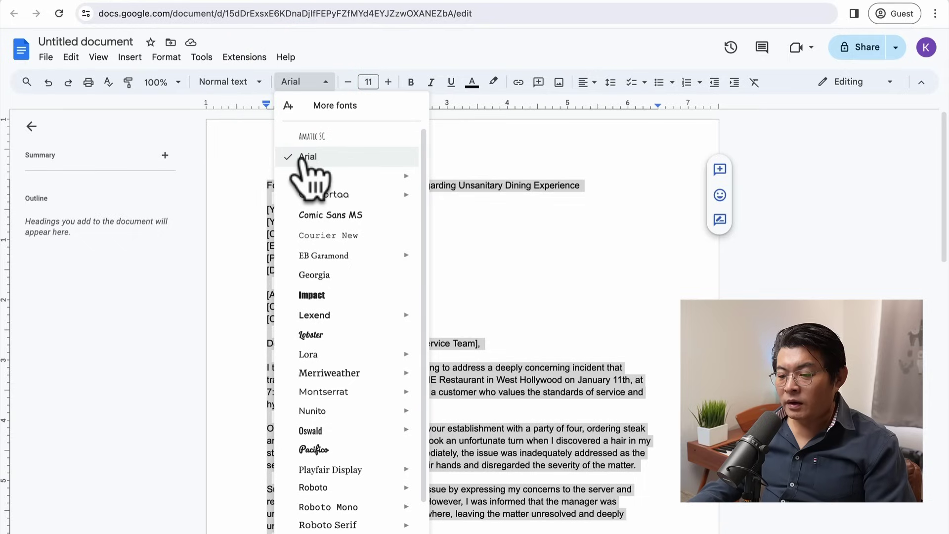
{"action": "mouse_move", "coordinate": [342, 370]}
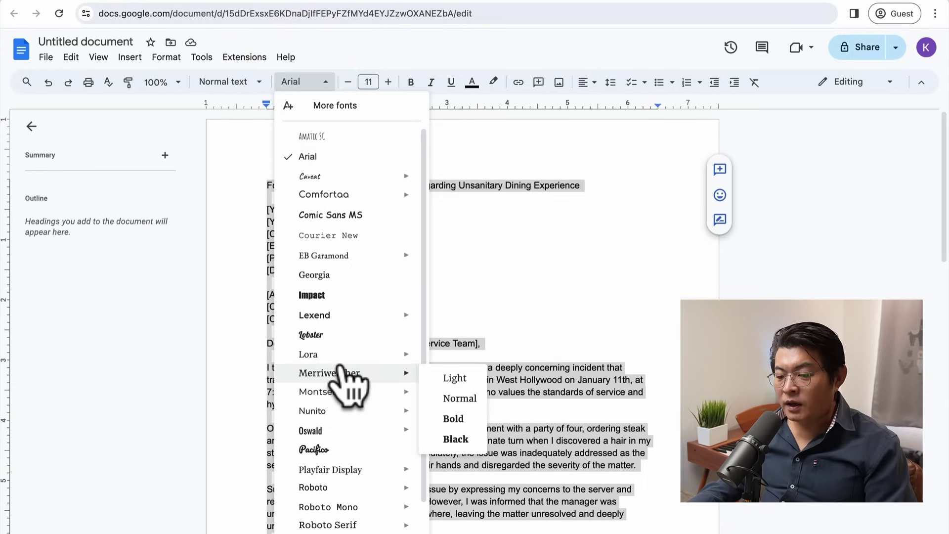
{"action": "scroll", "coordinate": [340, 368], "scroll_direction": "down", "scroll_amount": 2}
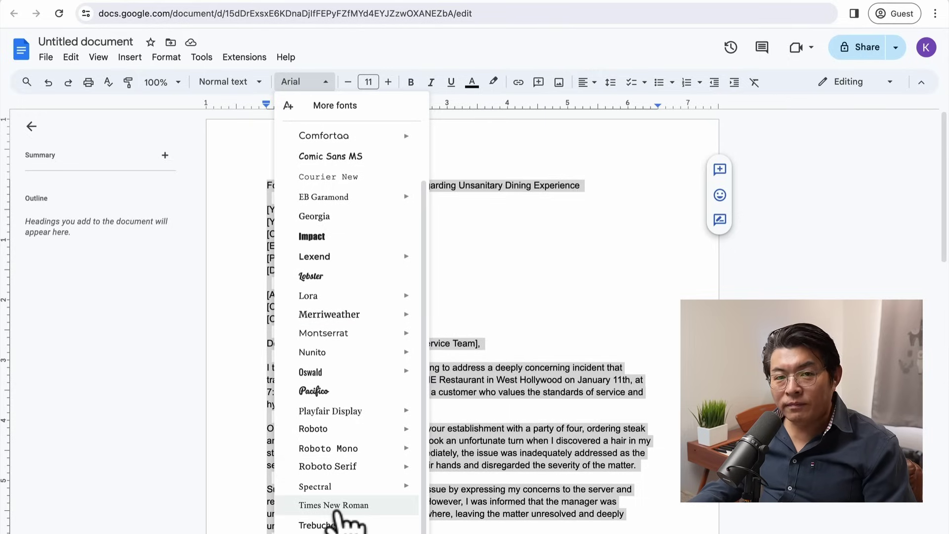
{"action": "left_click", "coordinate": [341, 509]}
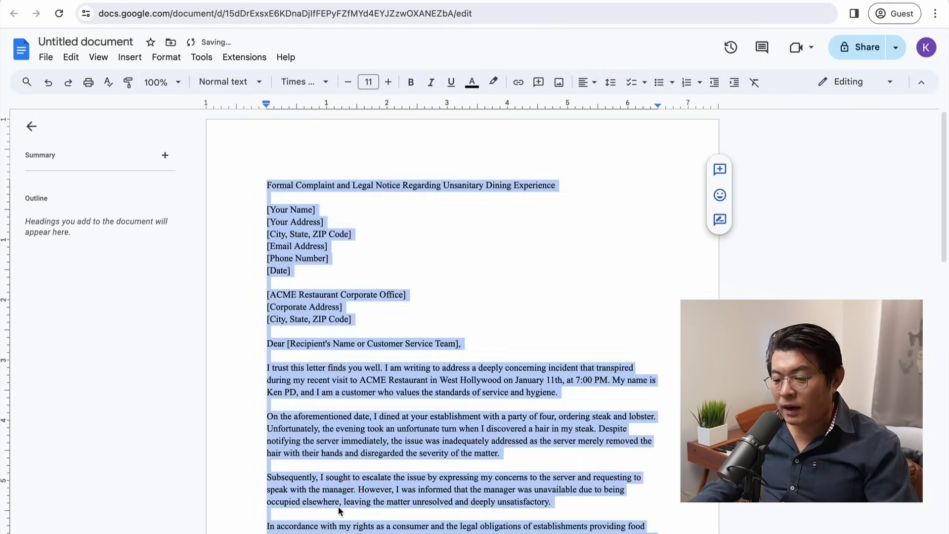
{"action": "left_click", "coordinate": [440, 397]}
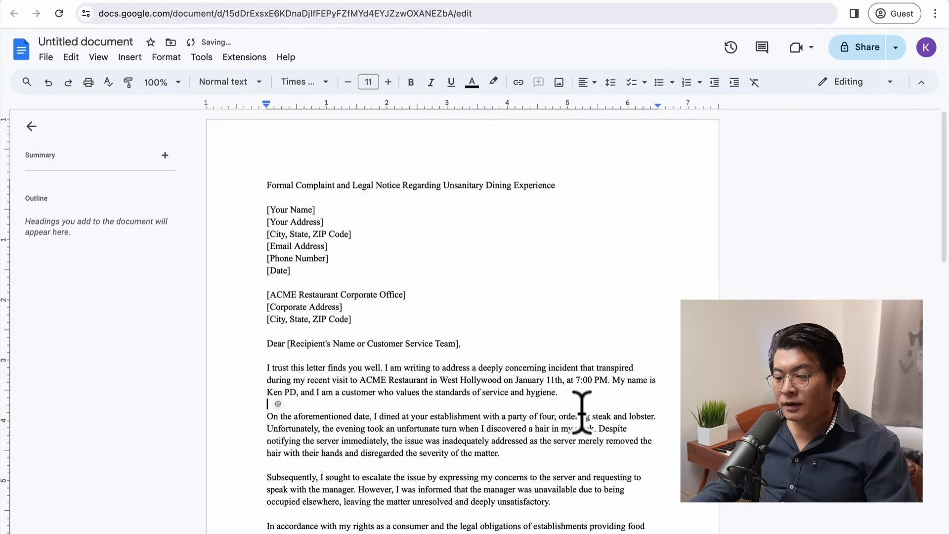
{"action": "left_click", "coordinate": [602, 404]}
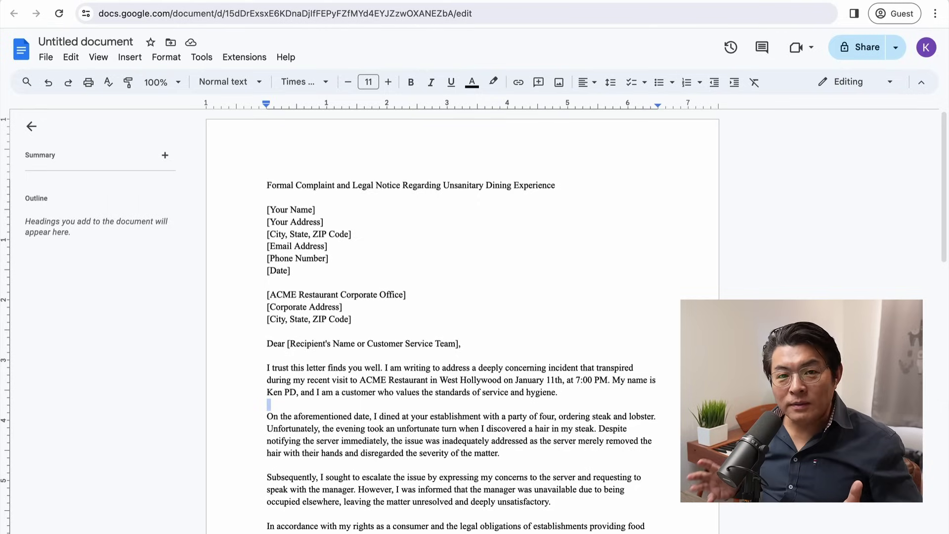
Step: Make the letter title bold at 14 pt, then start a new line below the recipient address
{"action": "left_click_drag", "start_coordinate": [555, 186], "coordinate": [250, 184]}
{"action": "left_click", "coordinate": [388, 82]}
{"action": "left_click", "coordinate": [388, 82]}
{"action": "left_click", "coordinate": [387, 82]}
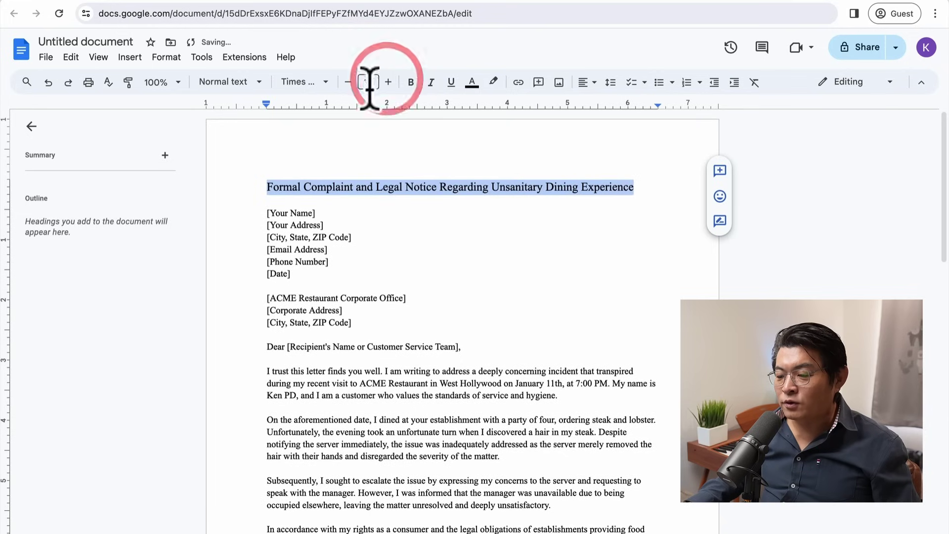
{"action": "left_click", "coordinate": [410, 82]}
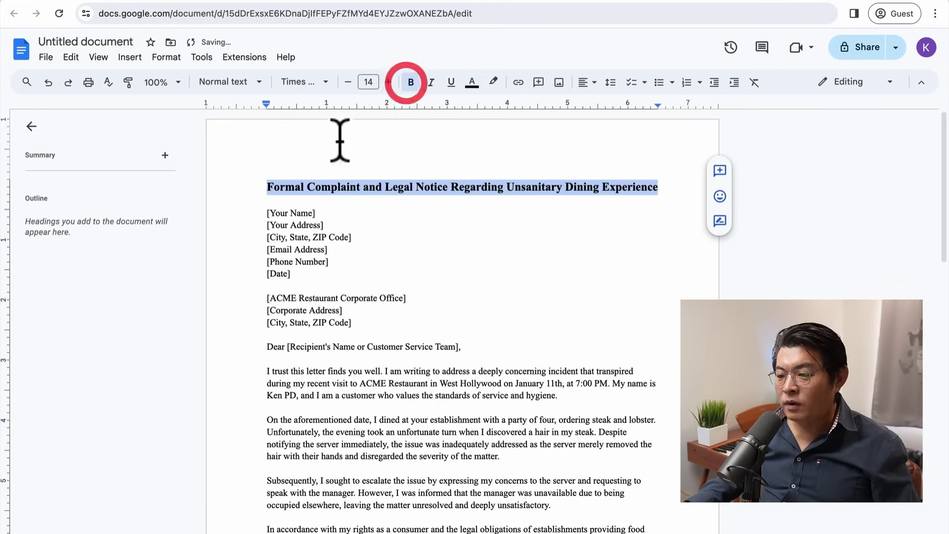
{"action": "left_click", "coordinate": [433, 247]}
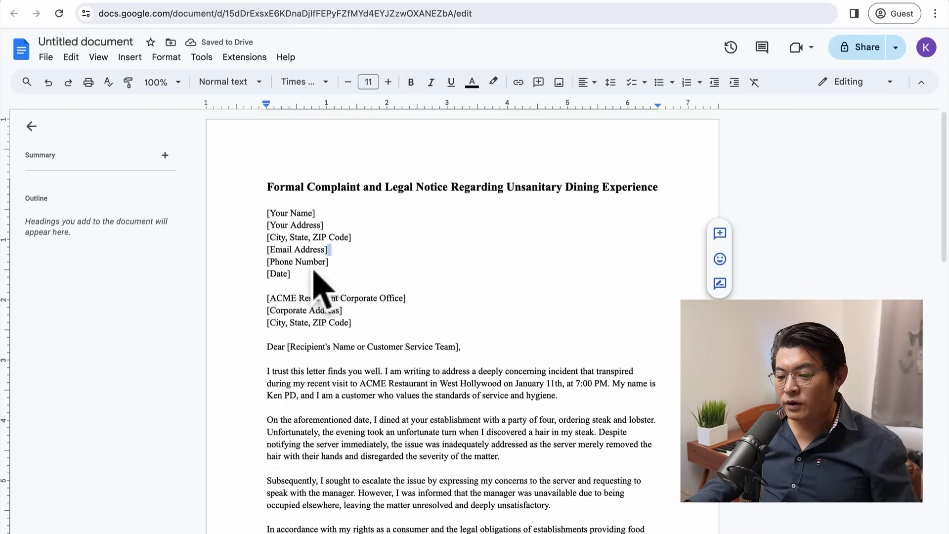
{"action": "left_click", "coordinate": [315, 247]}
{"action": "left_click", "coordinate": [366, 330]}
{"action": "key", "text": "Return"}
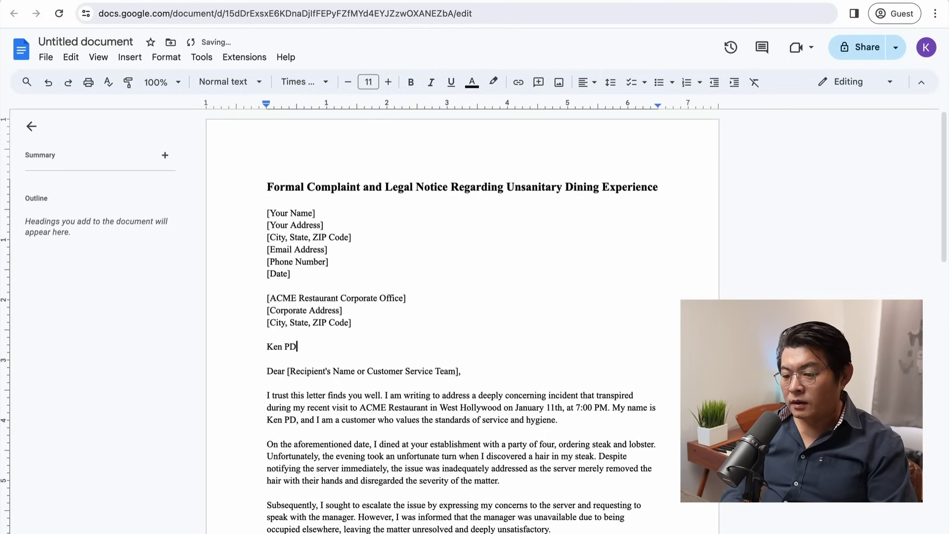
Step: Type the sender's name, then lines for street address, city and the date May 24th, 2023
{"action": "type", "text": "Ken PD"}
{"action": "key", "text": "Return"}
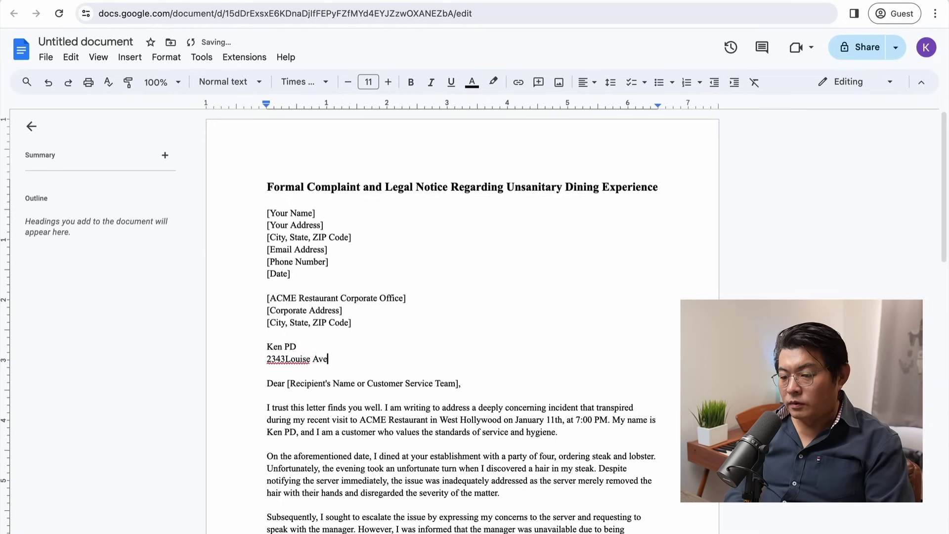
{"action": "key", "text": "Return"}
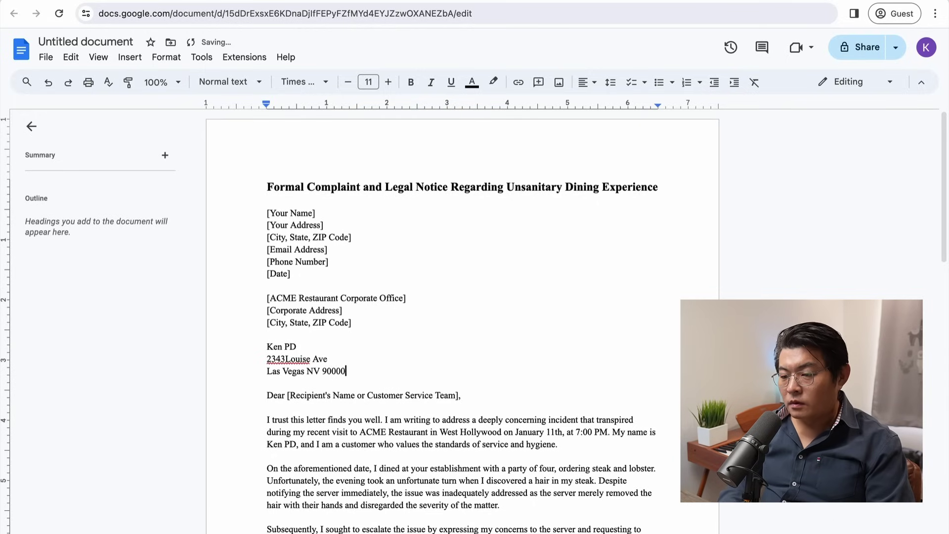
{"action": "key", "text": "Return"}
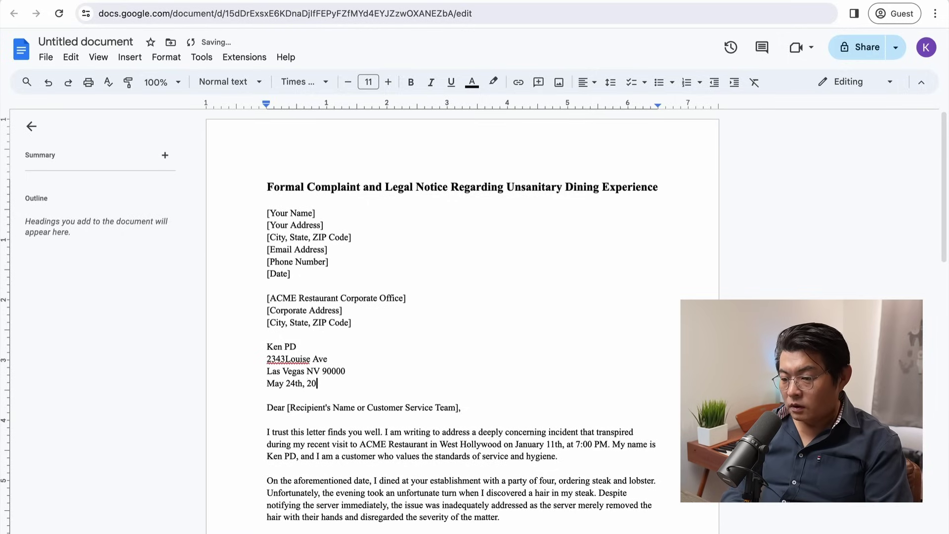
{"action": "left_click", "coordinate": [356, 323]}
{"action": "left_click_drag", "start_coordinate": [356, 324], "coordinate": [242, 212]}
{"action": "key", "text": "BackSpace"}
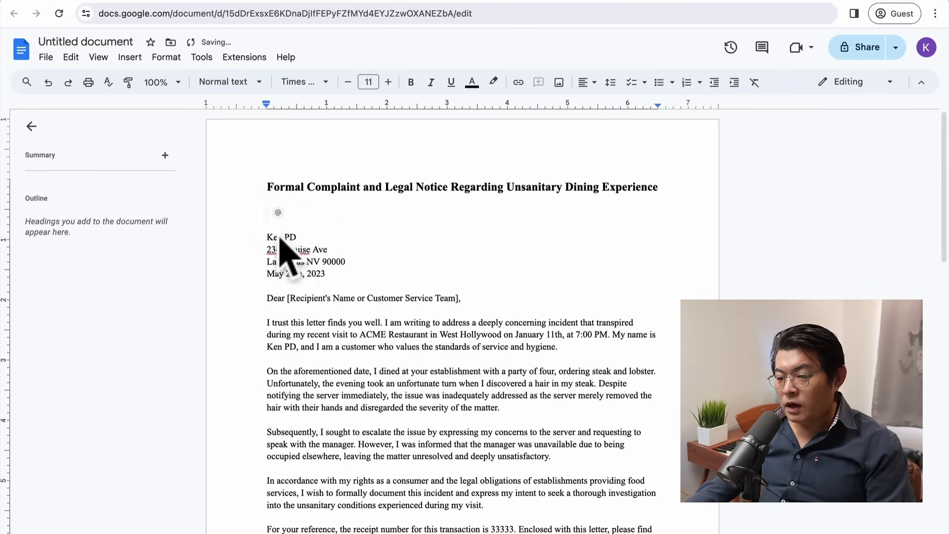
{"action": "left_click", "coordinate": [269, 236]}
{"action": "key", "text": "BackSpace"}
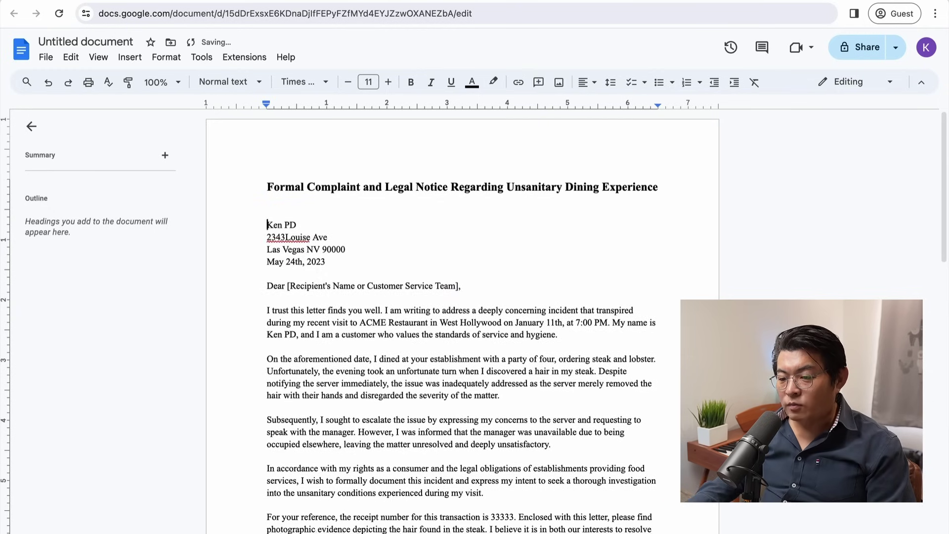
{"action": "scroll", "coordinate": [355, 371], "scroll_direction": "down", "scroll_amount": 7}
{"action": "scroll", "coordinate": [351, 375], "scroll_direction": "down", "scroll_amount": 5}
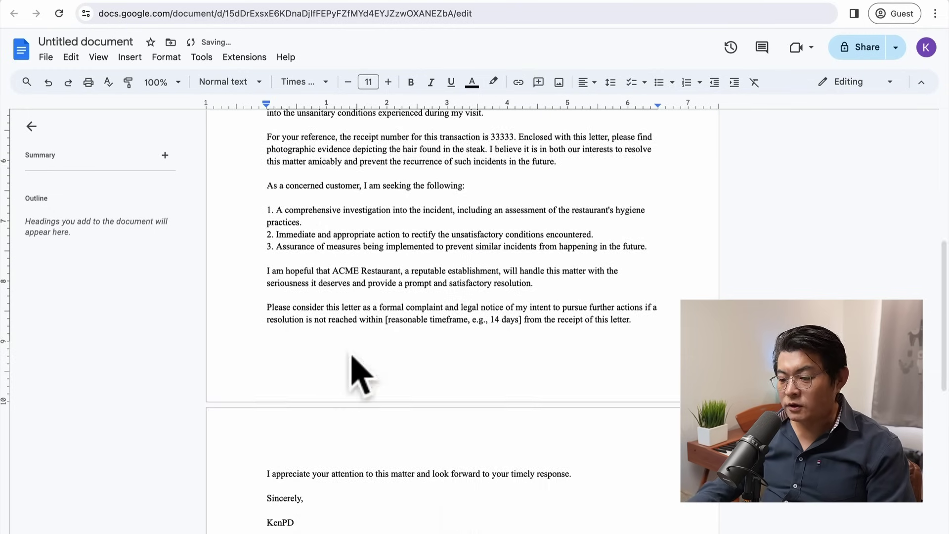
{"action": "scroll", "coordinate": [358, 374], "scroll_direction": "up", "scroll_amount": 1}
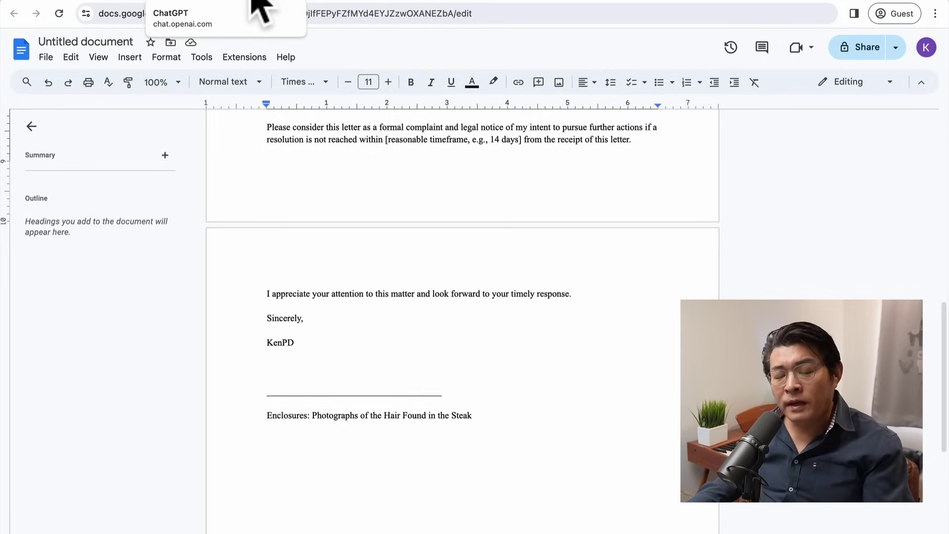
Step: Ask ChatGPT with '번역' to translate the ACME Restaurant letter into Korean
{"action": "left_click", "coordinate": [253, 2]}
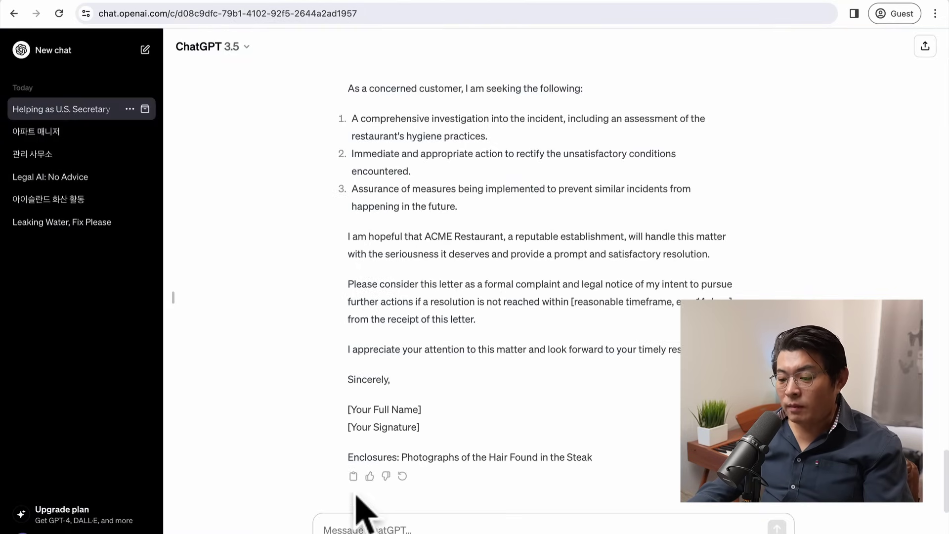
{"action": "left_click", "coordinate": [345, 519]}
{"action": "type", "text": "qj"}
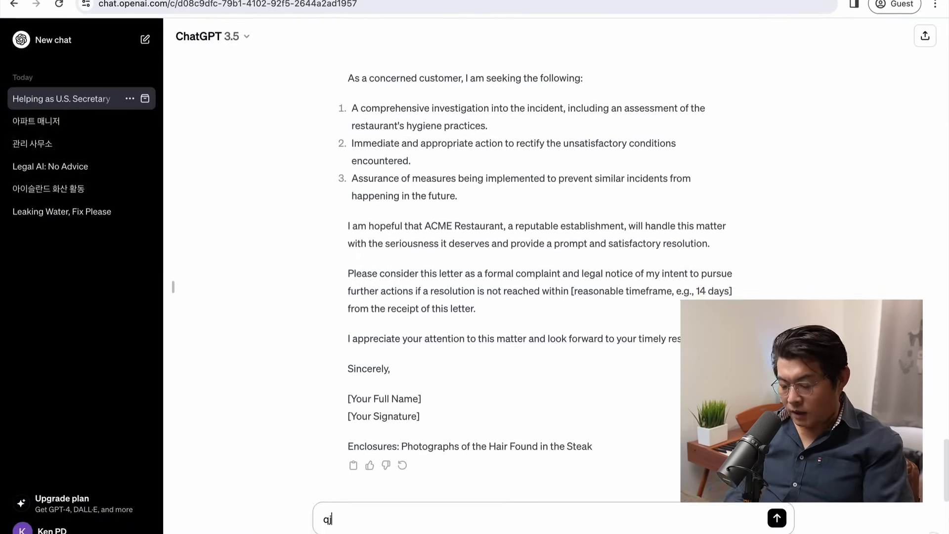
{"action": "key", "text": "BackSpace"}
{"action": "key", "text": "BackSpace"}
{"action": "key", "text": "super+q"}
{"action": "type", "text": "ㅓㅂ"}
{"action": "key", "text": "BackSpace"}
{"action": "key", "text": "BackSpace"}
{"action": "type", "text": "보"}
{"action": "key", "text": "BackSpace"}
{"action": "type", "text": "ㅗㅓㅂ"}
{"action": "key", "text": "BackSpace"}
{"action": "key", "text": "BackSpace"}
{"action": "key", "text": "BackSpace"}
{"action": "type", "text": "버ㄴㅇㅕㄱ"}
{"action": "key", "text": "Return"}
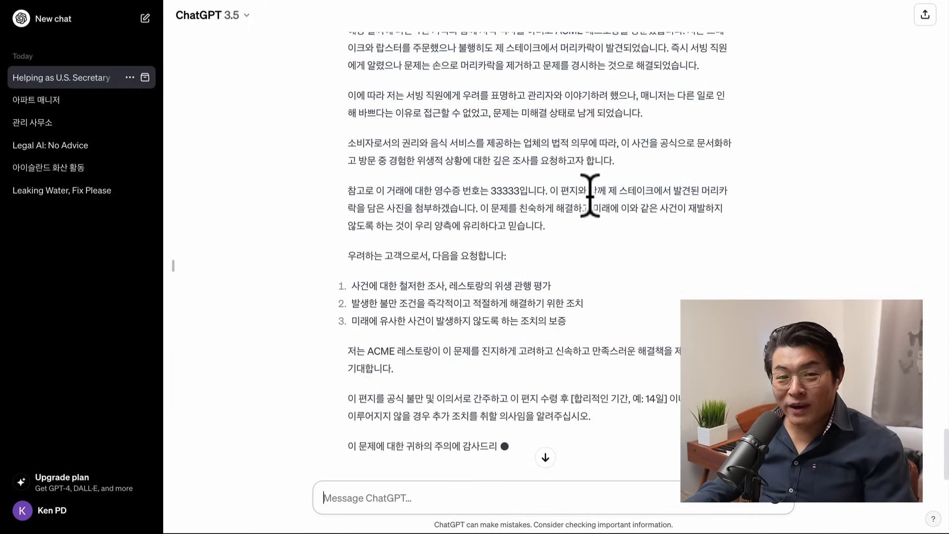
{"action": "scroll", "coordinate": [590, 192], "scroll_direction": "up", "scroll_amount": 3}
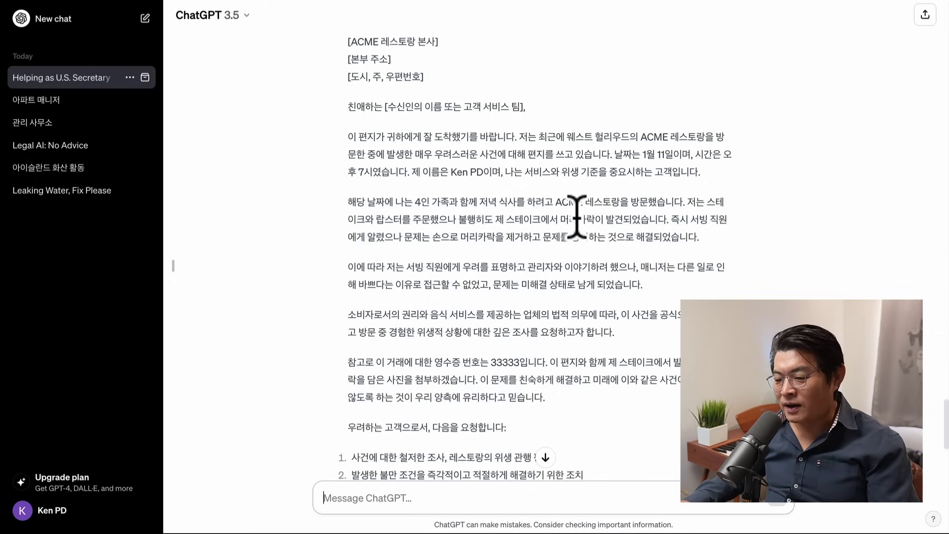
{"action": "scroll", "coordinate": [587, 262], "scroll_direction": "down", "scroll_amount": 2}
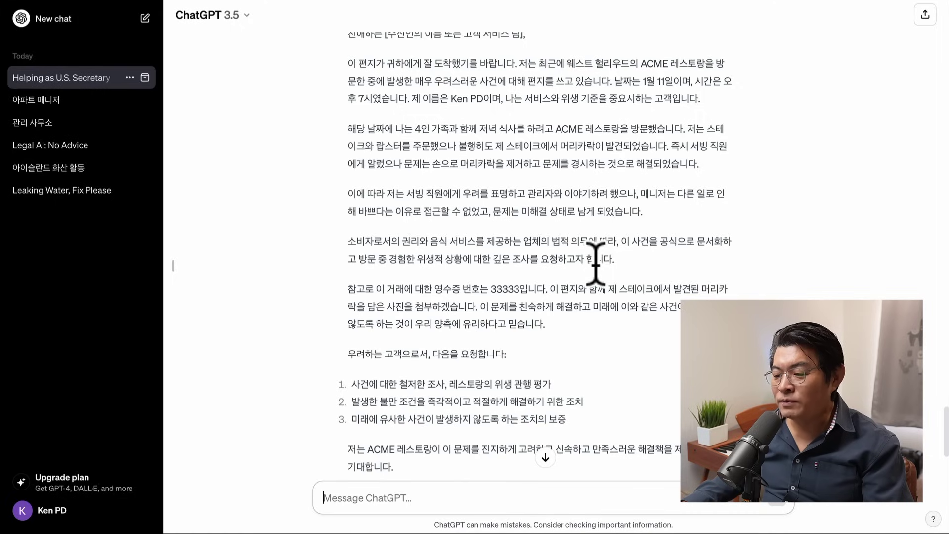
{"action": "scroll", "coordinate": [583, 303], "scroll_direction": "down", "scroll_amount": 1}
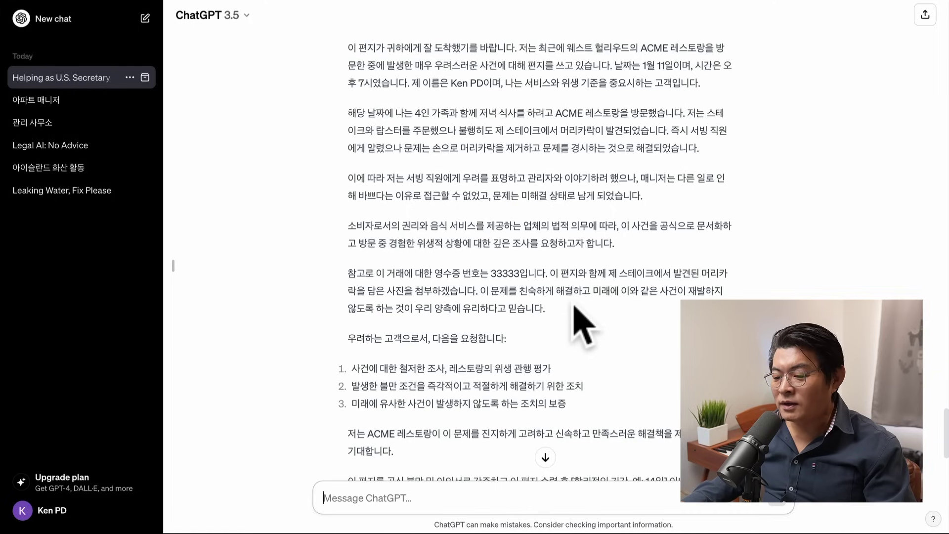
{"action": "scroll", "coordinate": [575, 306], "scroll_direction": "down", "scroll_amount": 1}
{"action": "scroll", "coordinate": [575, 311], "scroll_direction": "down", "scroll_amount": 1}
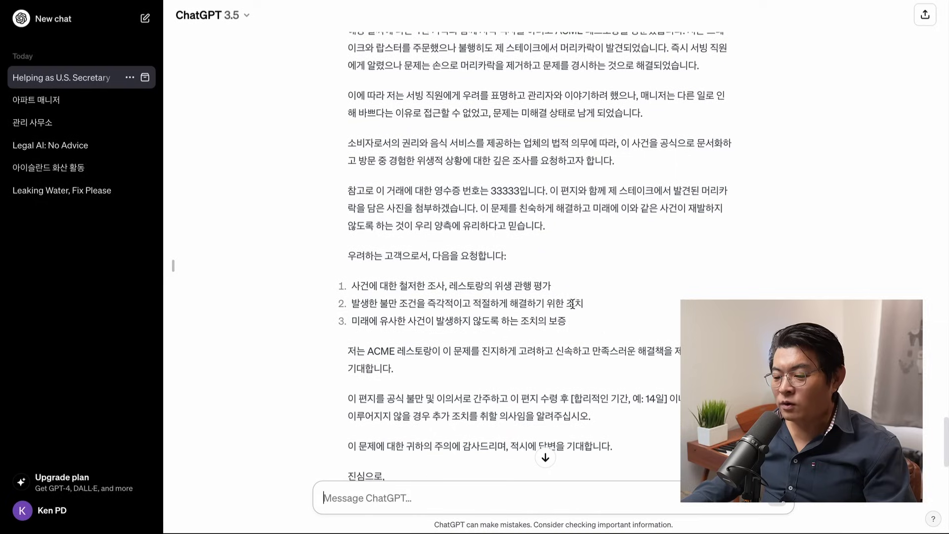
{"action": "scroll", "coordinate": [573, 306], "scroll_direction": "down", "scroll_amount": 1}
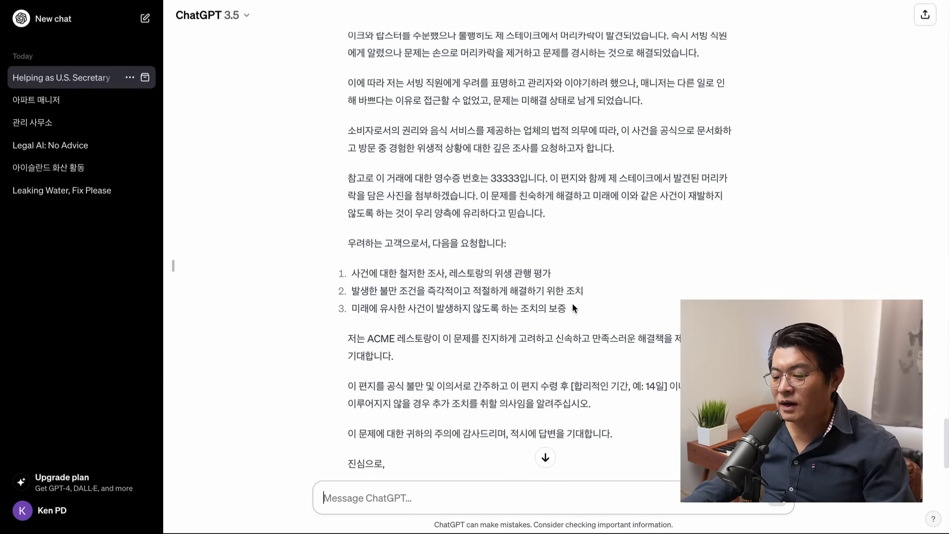
{"action": "scroll", "coordinate": [596, 386], "scroll_direction": "down", "scroll_amount": 1}
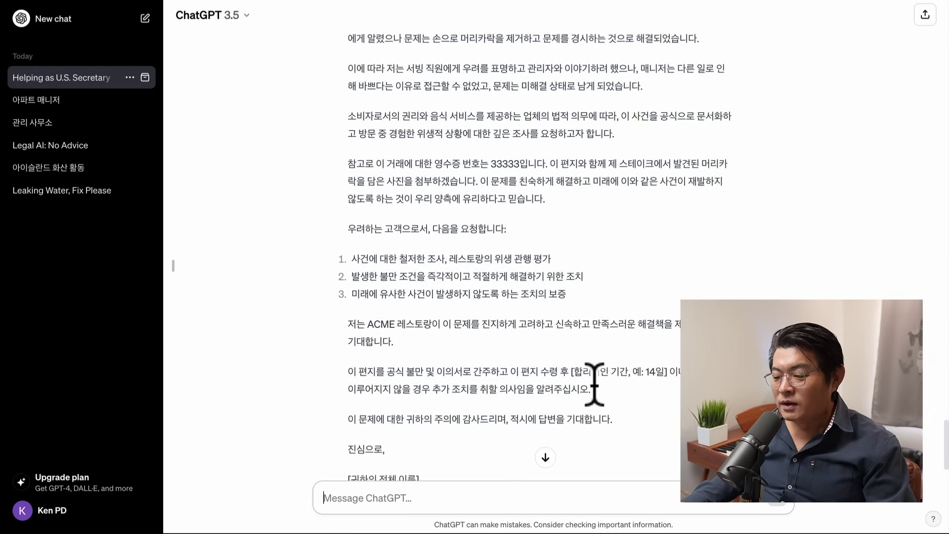
{"action": "scroll", "coordinate": [593, 384], "scroll_direction": "down", "scroll_amount": 3}
{"action": "scroll", "coordinate": [594, 385], "scroll_direction": "down", "scroll_amount": 1}
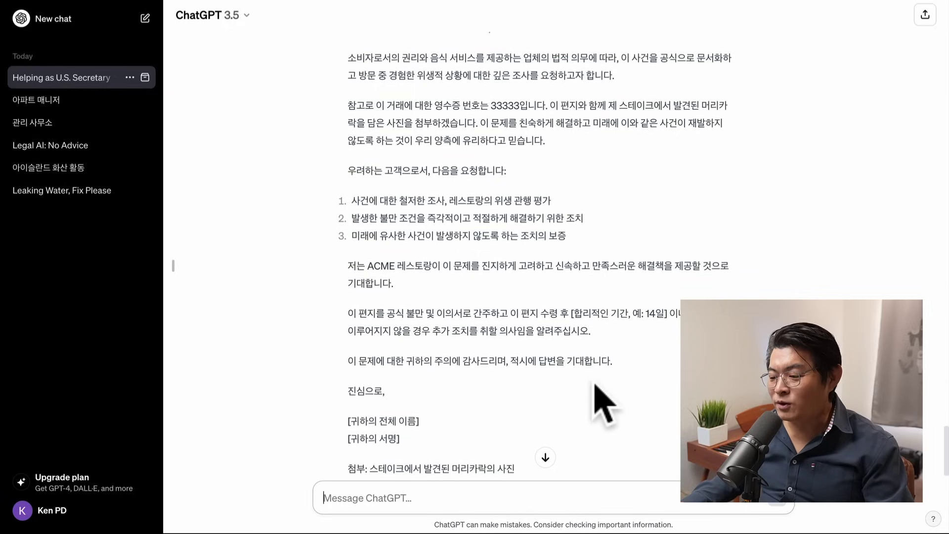
{"action": "scroll", "coordinate": [597, 387], "scroll_direction": "down", "scroll_amount": 1}
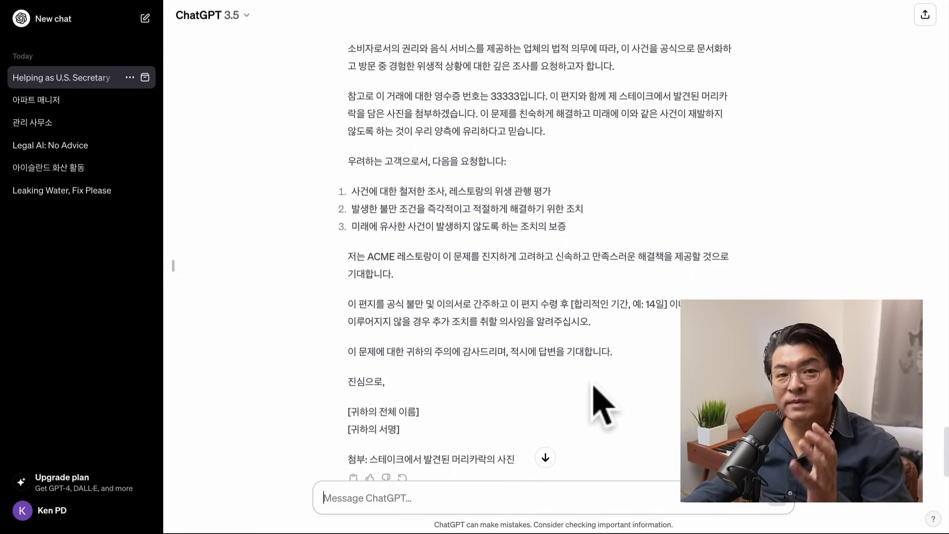
{"action": "left_click_drag", "start_coordinate": [666, 304], "coordinate": [571, 306]}
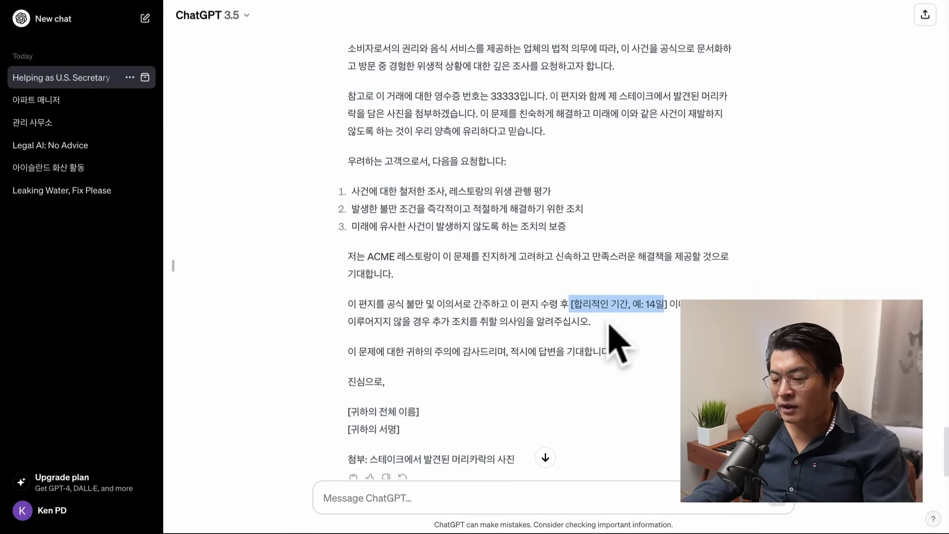
{"action": "scroll", "coordinate": [609, 326], "scroll_direction": "down", "scroll_amount": 1}
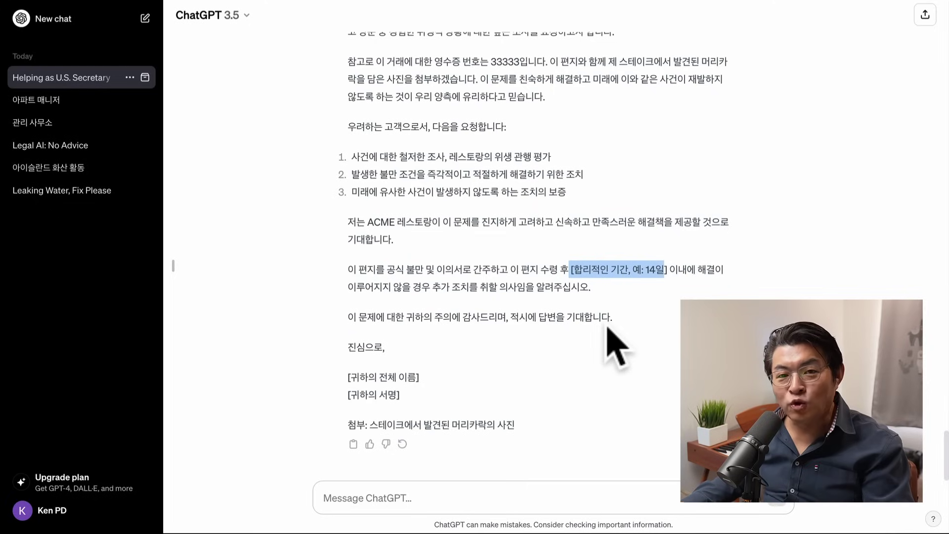
{"action": "left_click", "coordinate": [494, 495]}
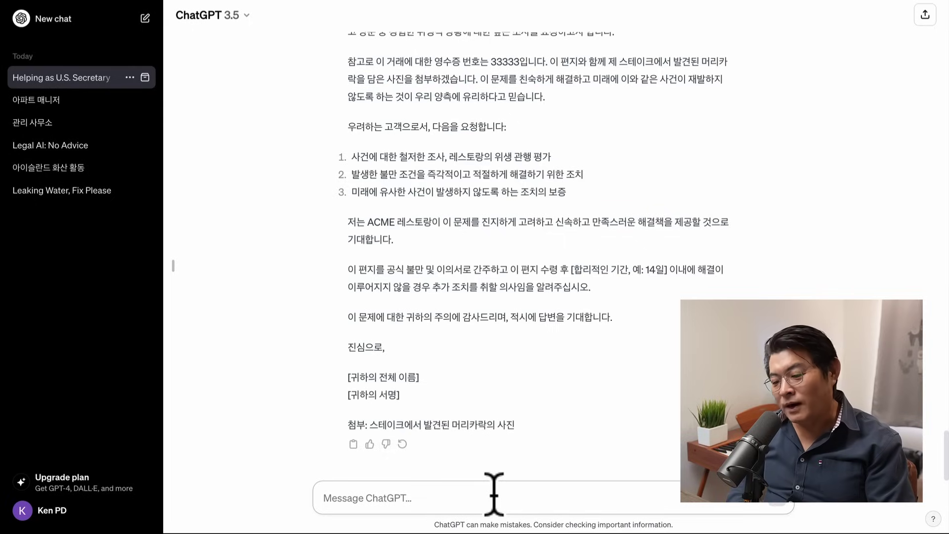
Step: Ask ChatGPT in Korean for English Yelp and Google reviews so others learn about the incident
{"action": "type", "text": "ㅇ"}
{"action": "type", "text": "프와"}
{"action": "type", "text": " 구글 리뷰에 이"}
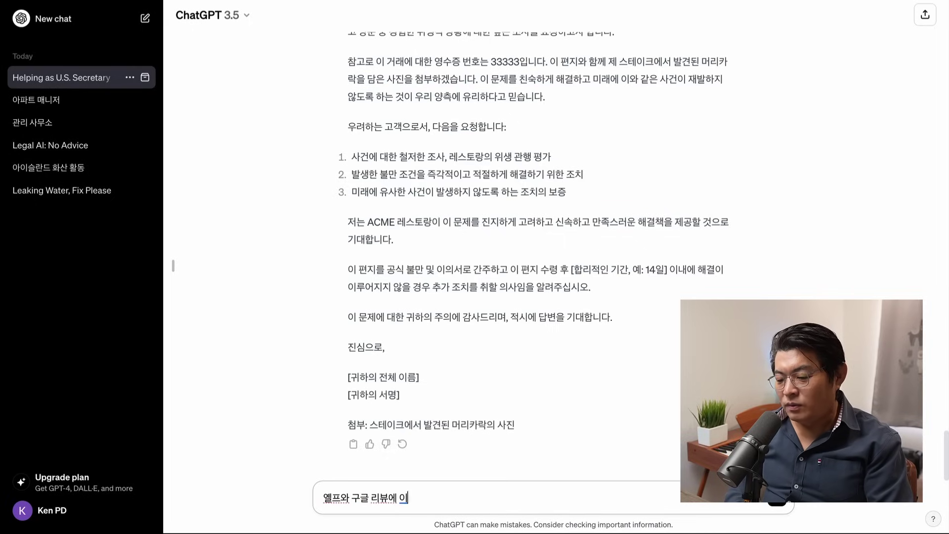
{"action": "type", "text": " 사건에 ㄷ대해서"}
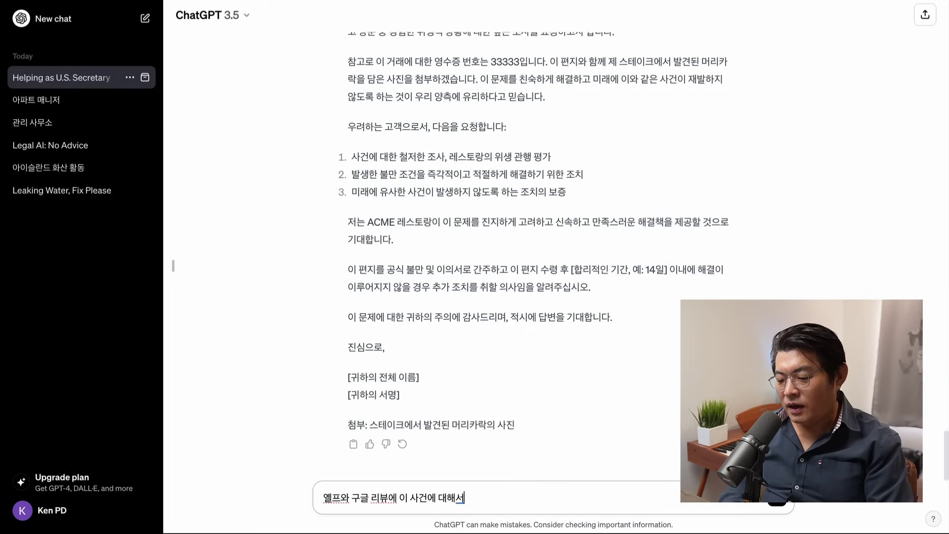
{"action": "type", "text": " 남기고 싶어,"}
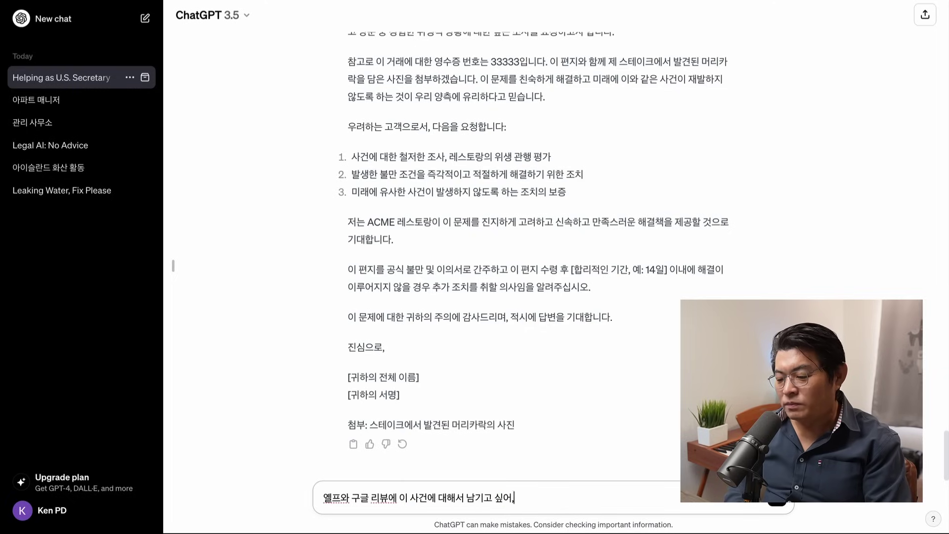
{"action": "type", "text": " 리뷰를 영어로 적어서 남들이"}
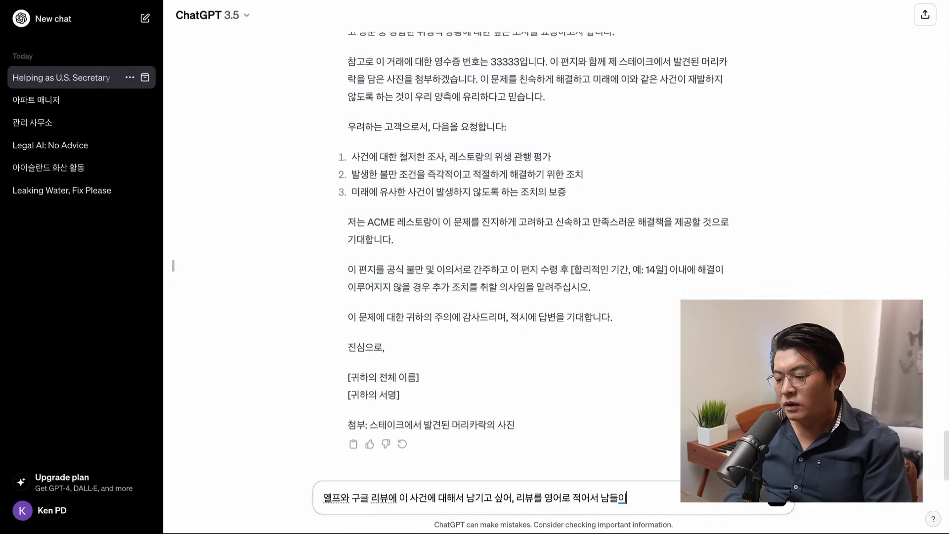
{"action": "type", "text": " 상황을 알게"}
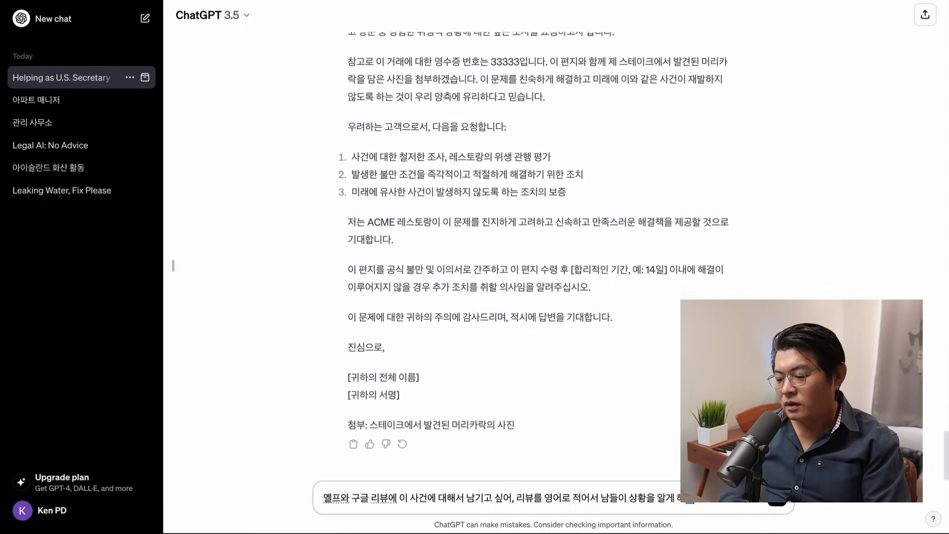
{"action": "key", "text": "Return"}
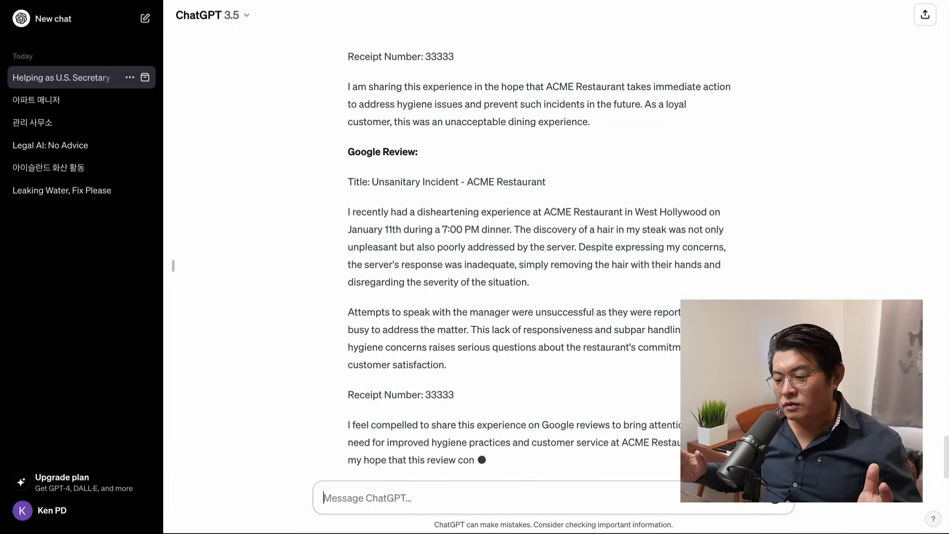
{"action": "scroll", "coordinate": [567, 318], "scroll_direction": "up", "scroll_amount": 8}
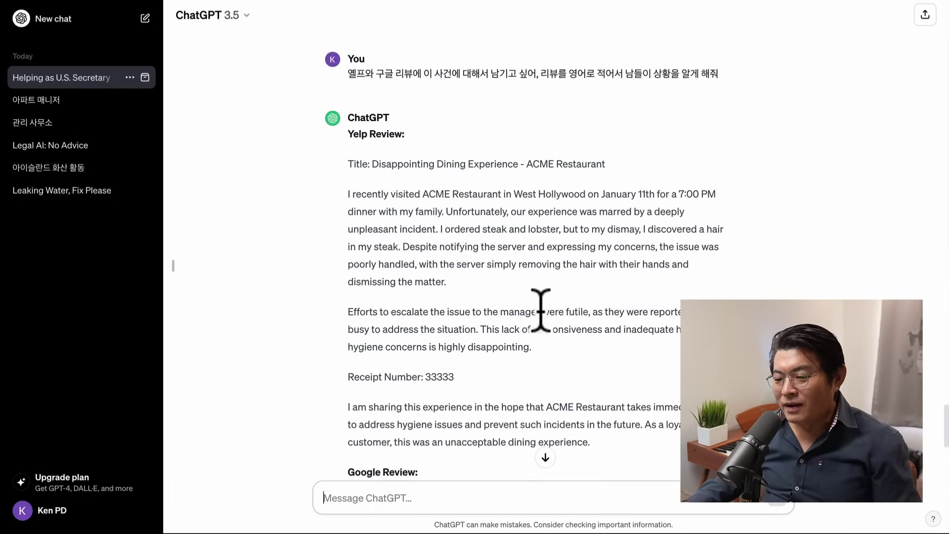
{"action": "scroll", "coordinate": [374, 141], "scroll_direction": "down", "scroll_amount": 5}
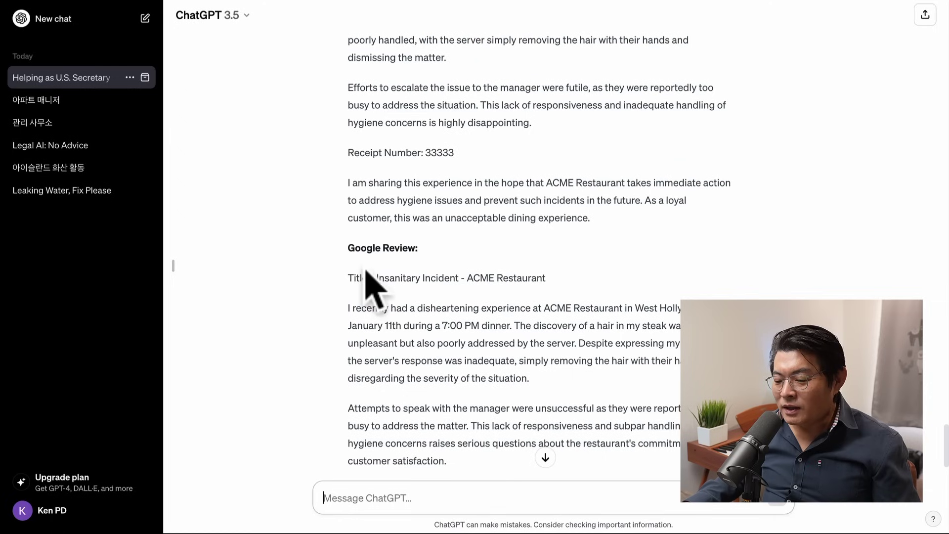
{"action": "left_click_drag", "start_coordinate": [372, 280], "coordinate": [551, 278]}
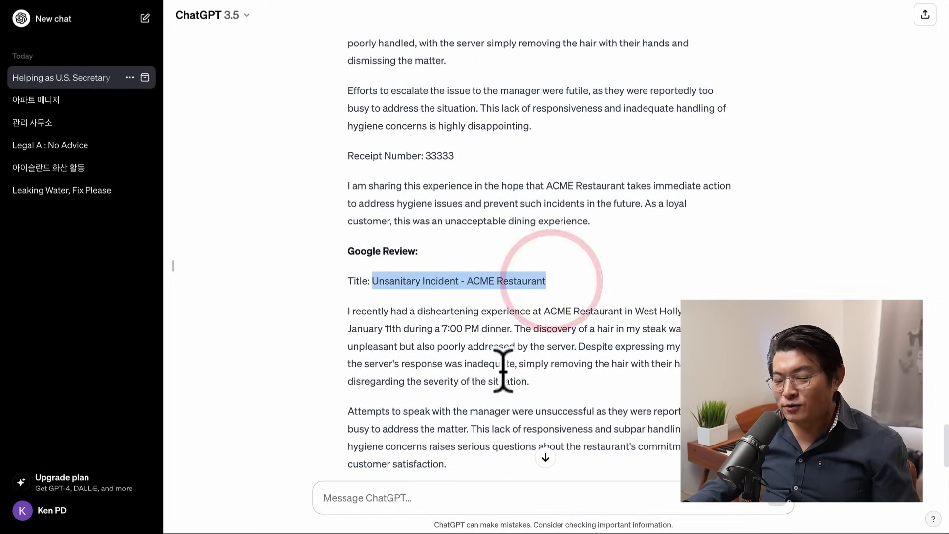
{"action": "scroll", "coordinate": [499, 390], "scroll_direction": "down", "scroll_amount": 3}
{"action": "left_click", "coordinate": [407, 490]}
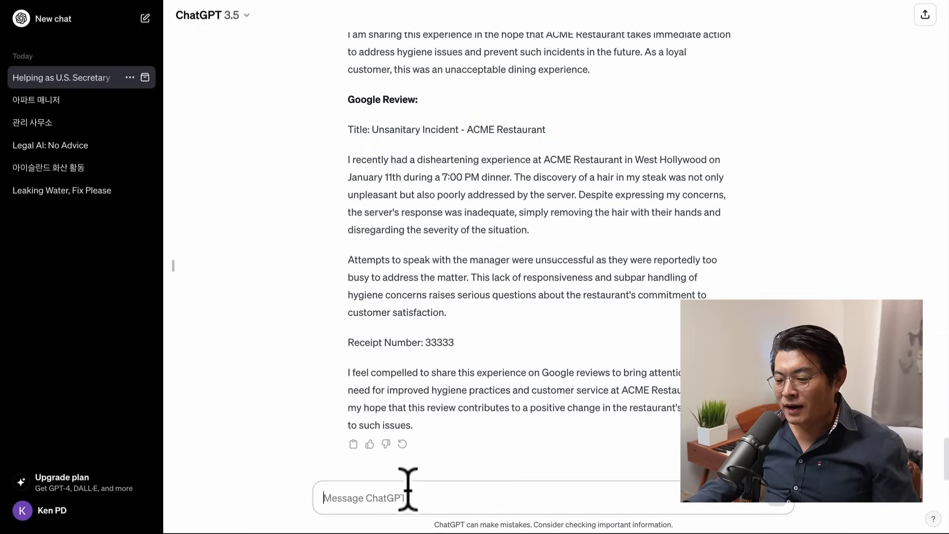
Step: Send '번역' to get both reviews in Korean, then begin the 'Anti SLAPP' follow-up message
{"action": "type", "text": "번역"}
{"action": "key", "text": "Return"}
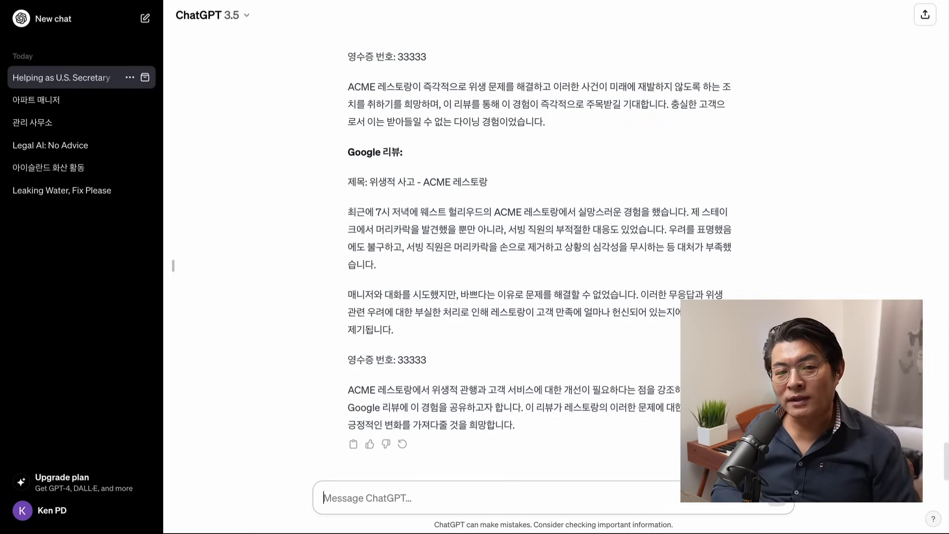
{"action": "type", "text": "Anti SLAPP"}
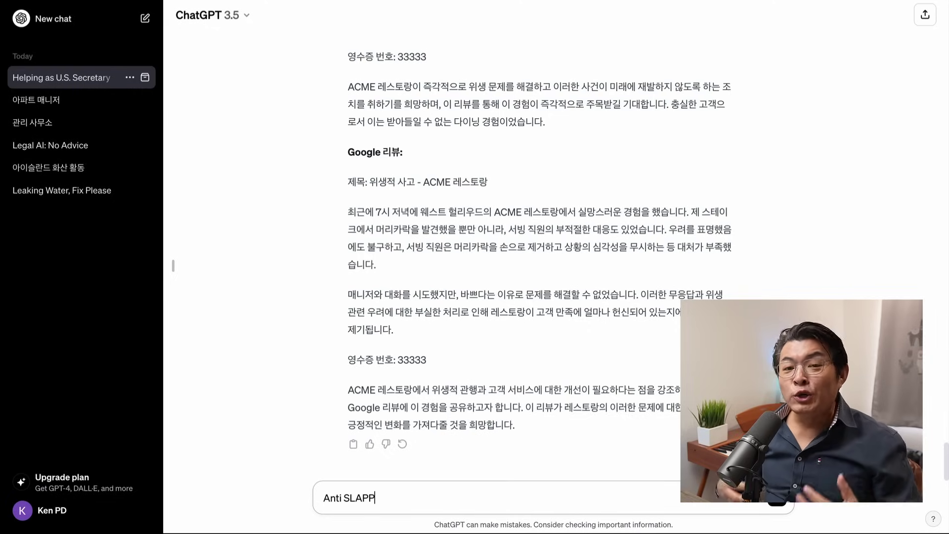
Step: Replace the draft with a Korean prompt about the lawyer's lawsuit threat and Anti SLAPP protection
{"action": "type", "text": "qjkq"}
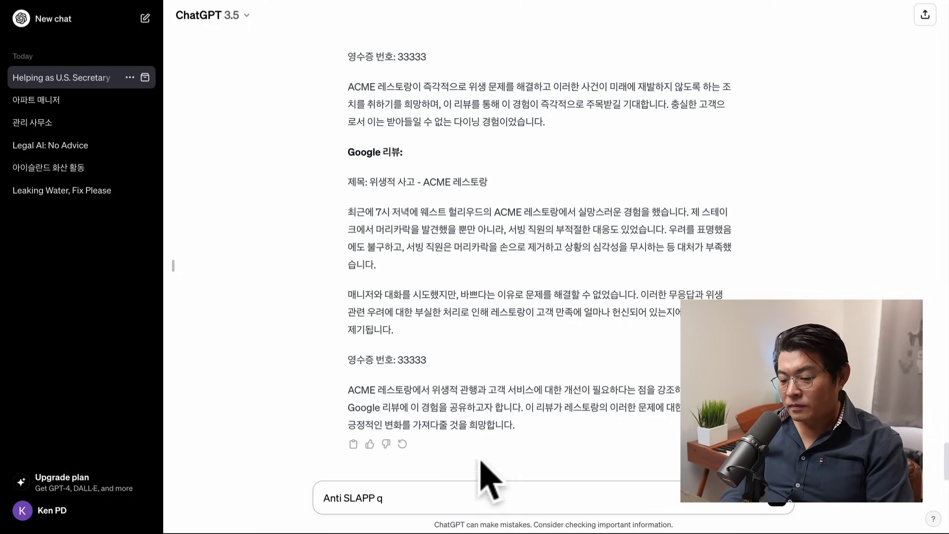
{"action": "left_click_drag", "start_coordinate": [381, 498], "coordinate": [299, 500]}
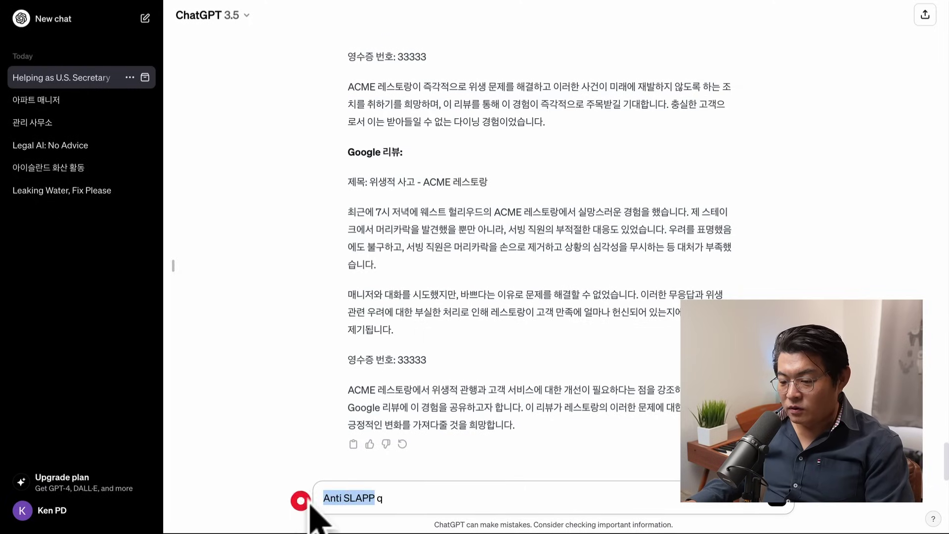
{"action": "left_click_drag", "start_coordinate": [424, 506], "coordinate": [308, 482]}
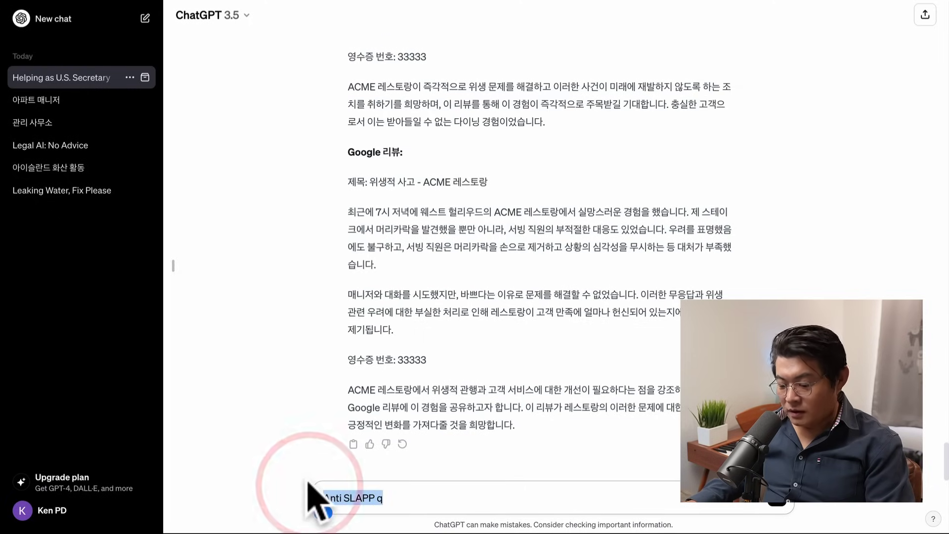
{"action": "type", "text": "이"}
{"action": "type", "text": " 리뷰를 올리고"}
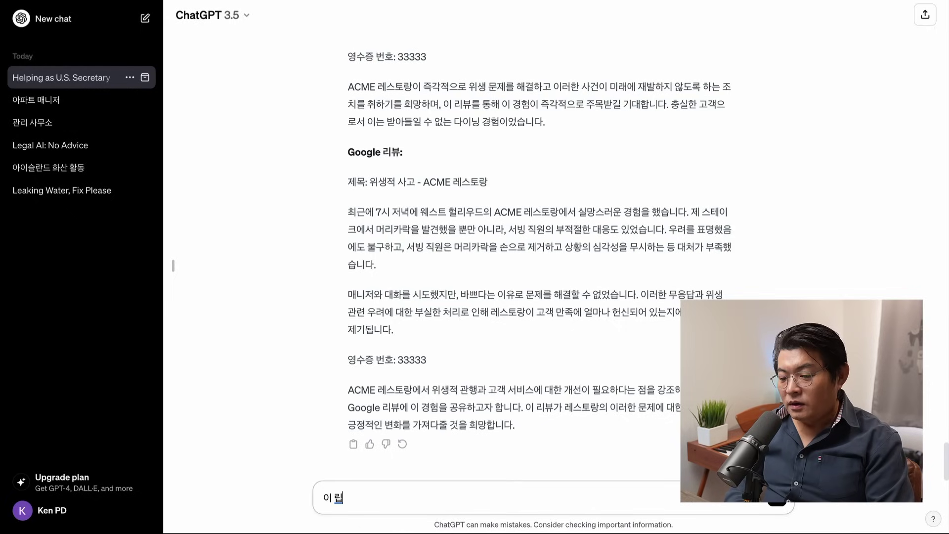
{"action": "type", "text": " 난뒤 상대"}
{"action": "type", "text": " 레스토랑"}
{"action": "type", "text": " 변호사가"}
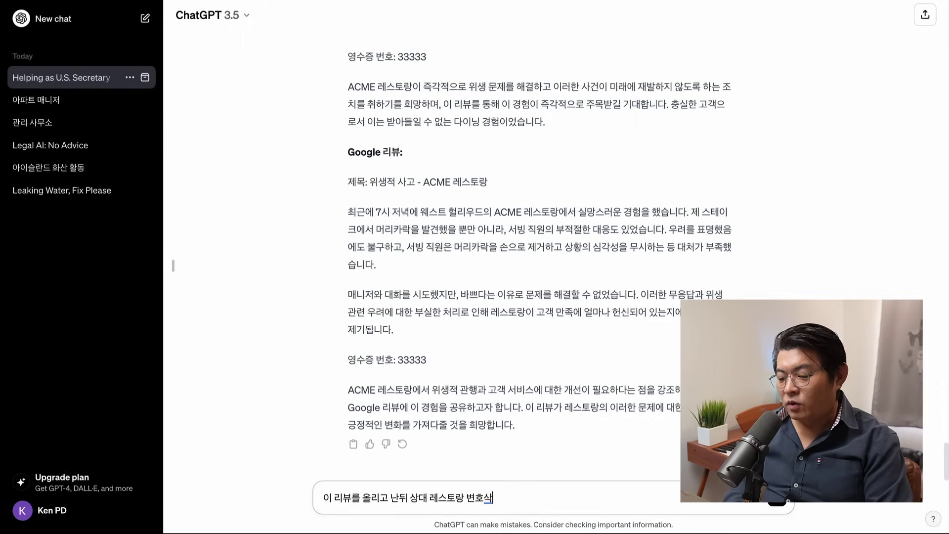
{"action": "type", "text": " 나한테 소송을 걸"}
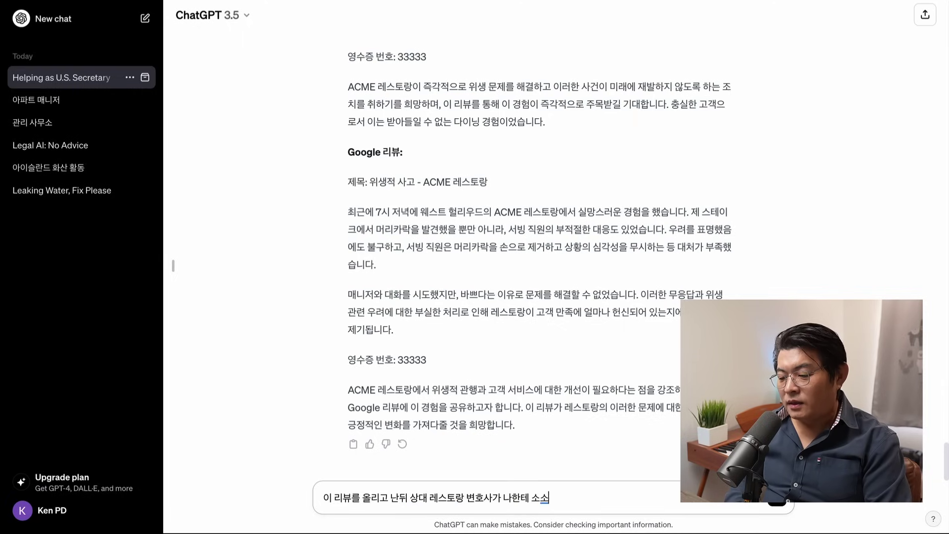
{"action": "type", "text": "수 있ㅆ다고"}
{"action": "key", "text": "BackSpace"}
{"action": "key", "text": "BackSpace"}
{"action": "key", "text": "BackSpace"}
{"action": "key", "text": "BackSpace"}
{"action": "key", "text": "BackSpace"}
{"action": "type", "text": "있다고"}
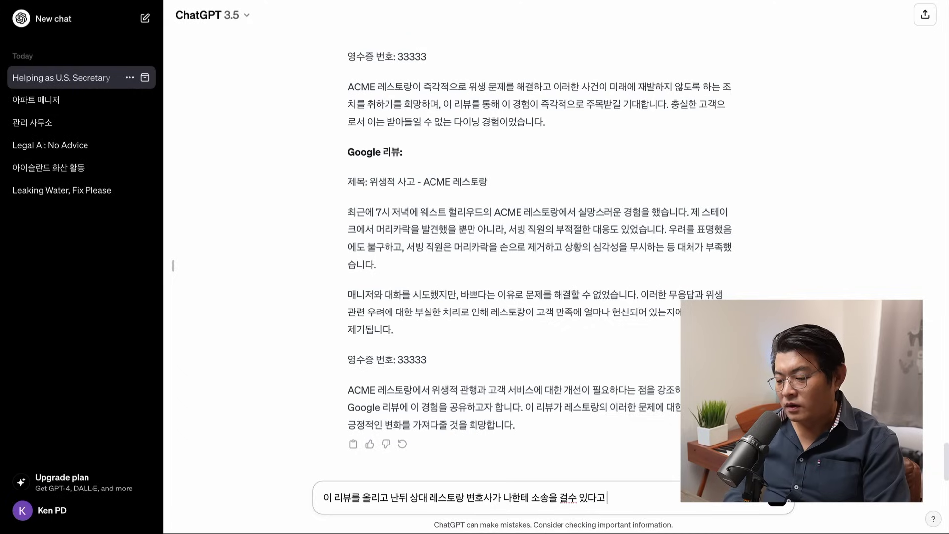
{"action": "type", "text": "협박하느"}
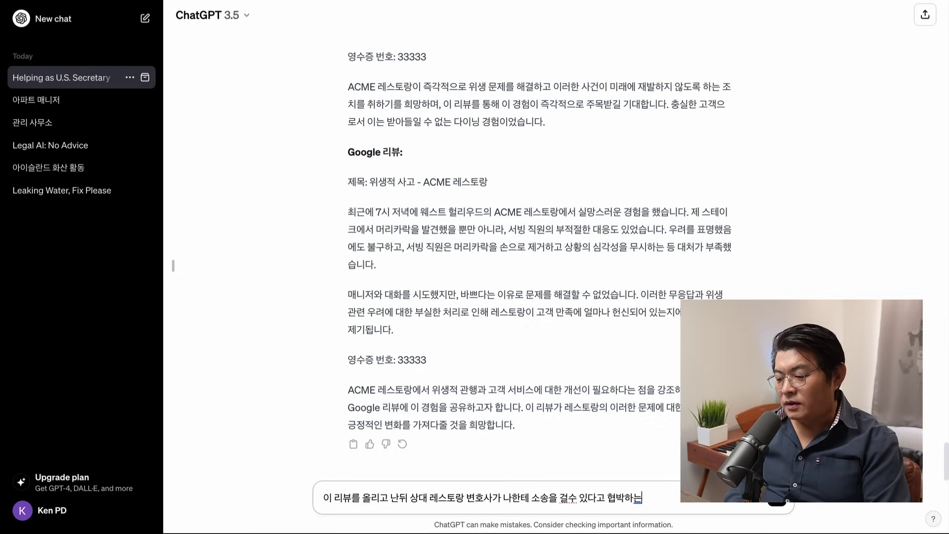
{"action": "key", "text": "BackSpace"}
{"action": "key", "text": "BackSpace"}
{"action": "key", "text": "BackSpace"}
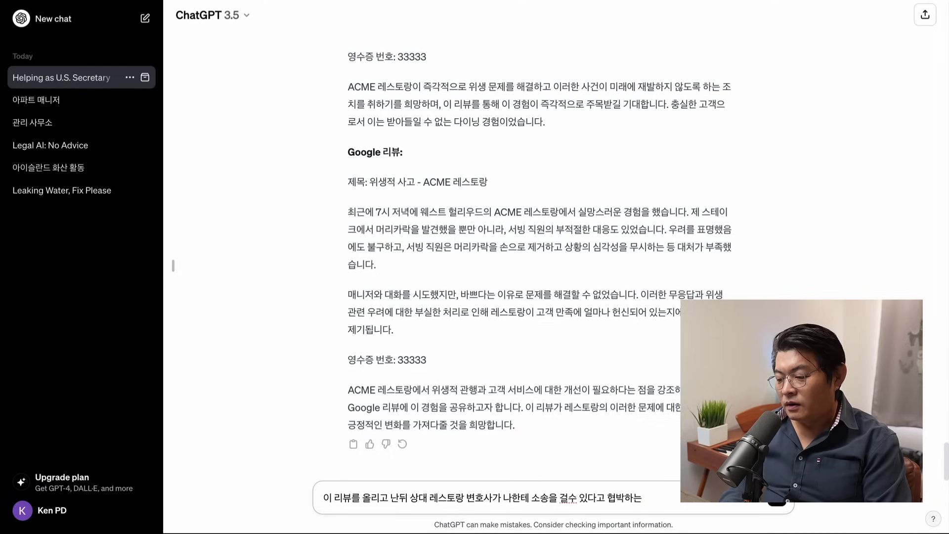
{"action": "type", "text": "디맨드 레"}
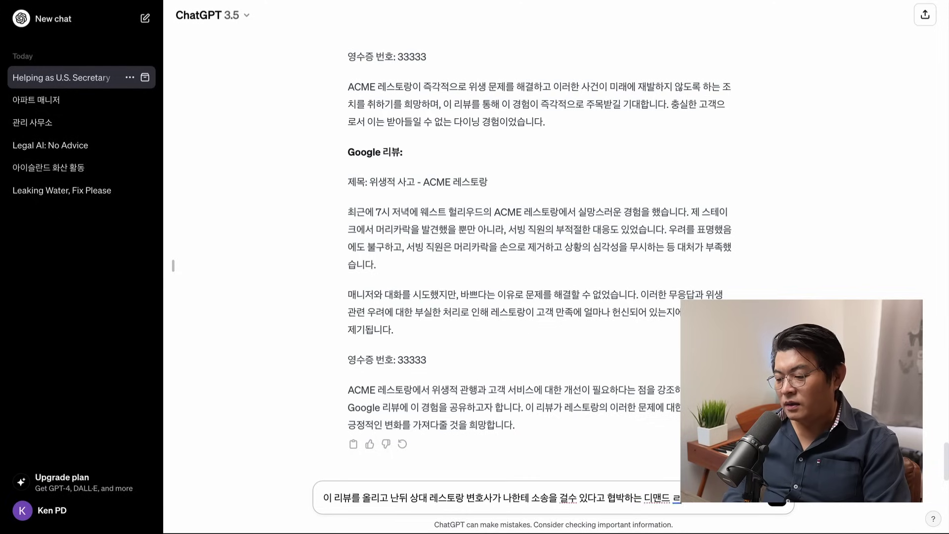
{"action": "type", "text": "터"}
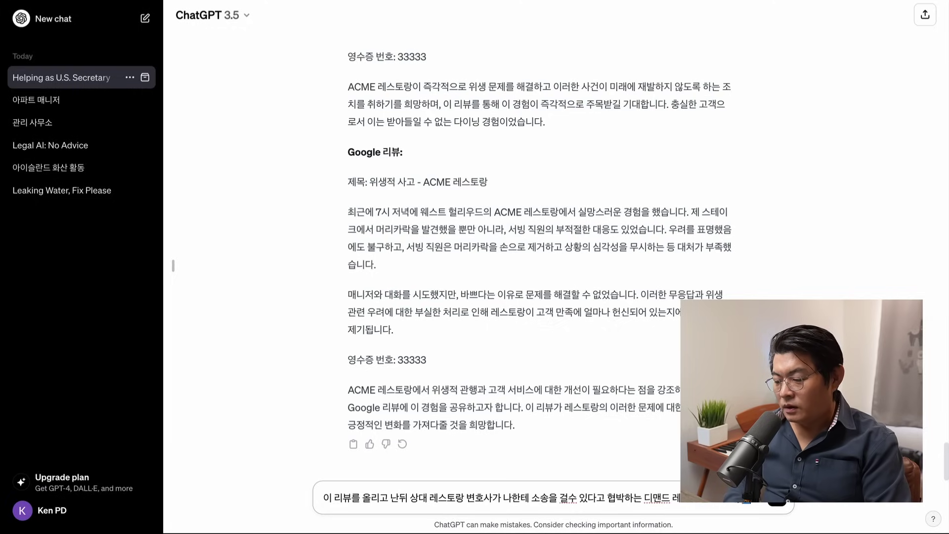
{"action": "type", "text": "데 나는 질"}
{"action": "type", "text": "실을 말했기 때문에 Anti SLAPP 법에 의거해서"}
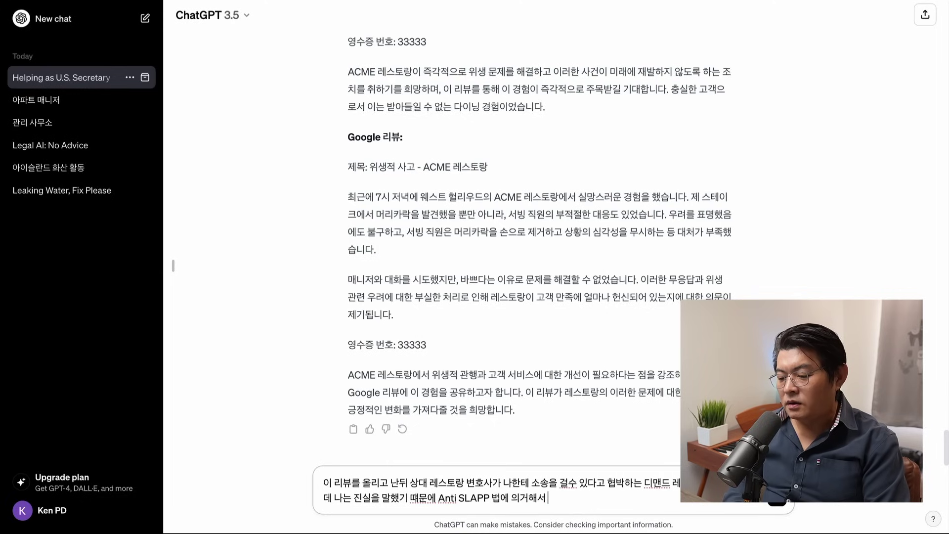
{"action": "type", "text": " 만약 상대방이"}
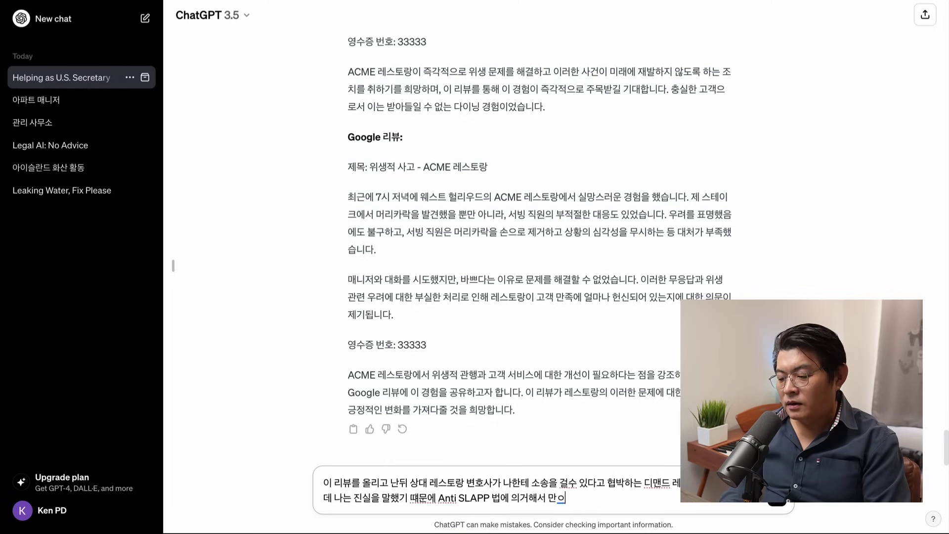
{"action": "type", "text": " 소송"}
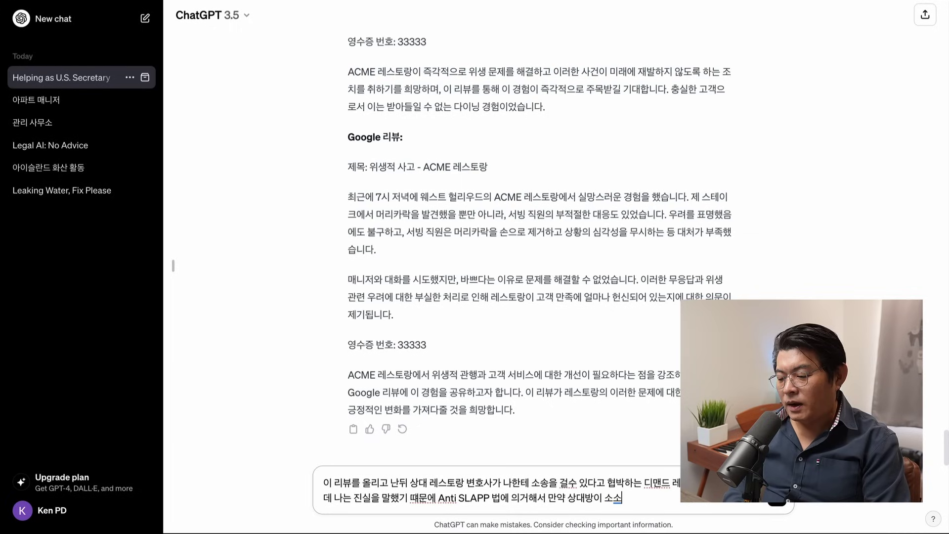
{"action": "type", "text": "을 하며 나도 A"}
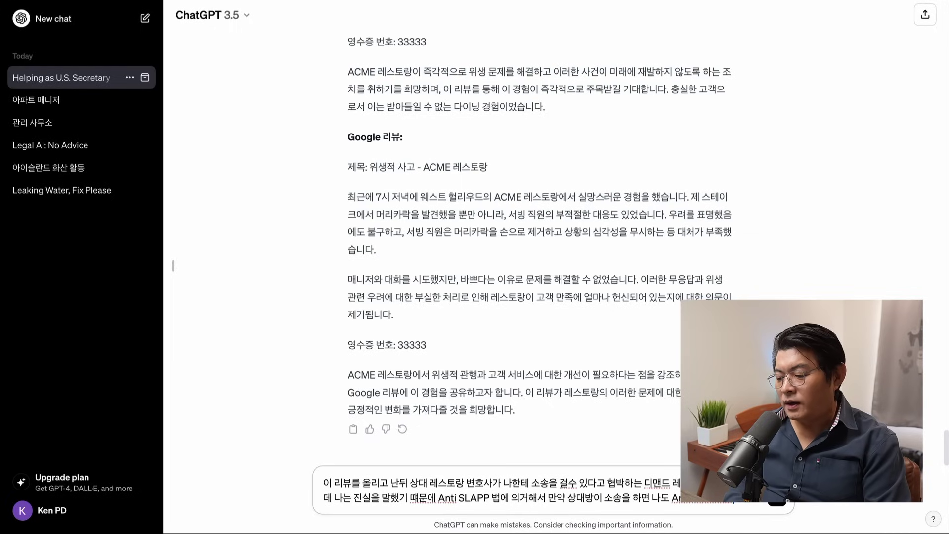
{"action": "type", "text": "것이고"}
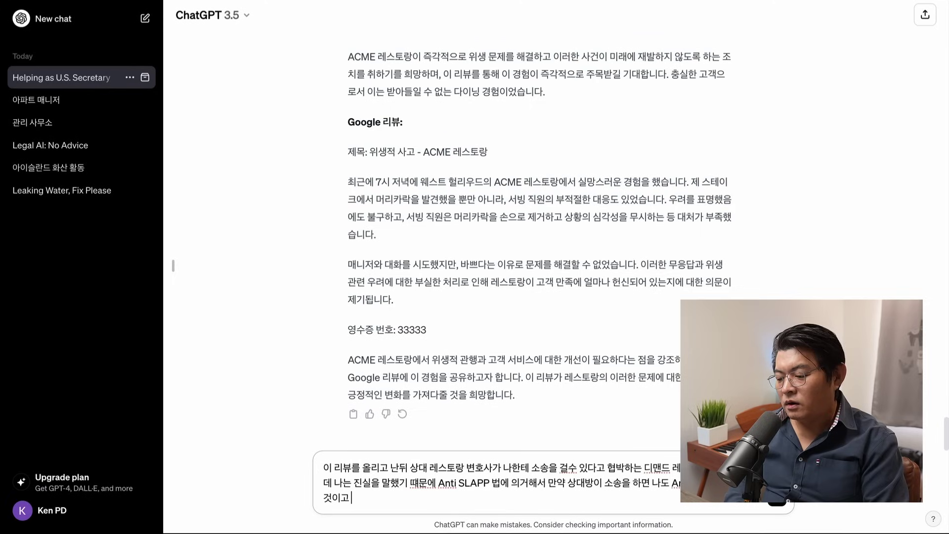
{"action": "type", "text": " 그 경우 내 변호사 ㅂ"}
{"action": "key", "text": "BackSpace"}
{"action": "key", "text": "BackSpace"}
{"action": "key", "text": "BackSpace"}
{"action": "type", "text": "지"}
Step: Finish the prompt demanding the other side bear all legal costs, in lengthy professional legal wording, and send it
{"action": "key", "text": "BackSpace"}
{"action": "type", "text": "비용미"}
{"action": "type", "text": "제반 비용을 사"}
{"action": "type", "text": "ㅇㅇ"}
{"action": "type", "text": "대방이"}
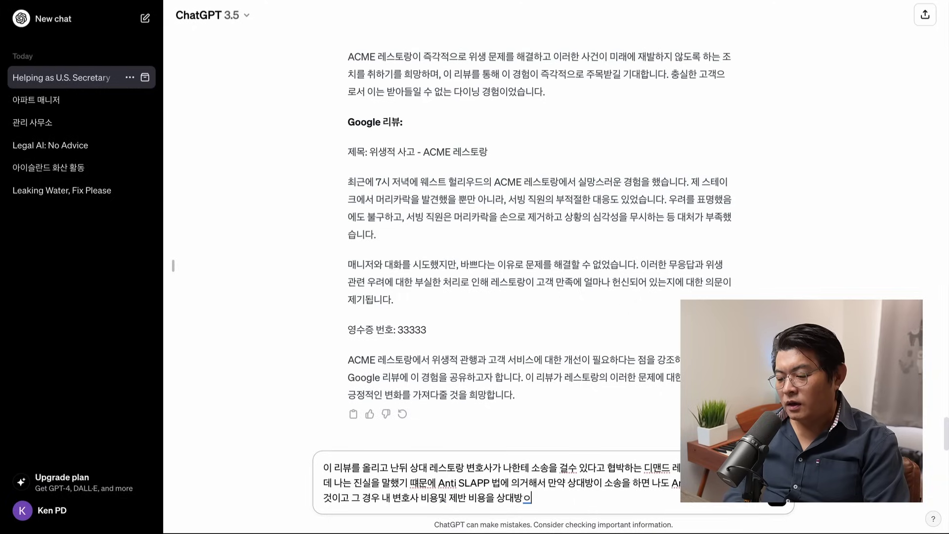
{"action": "type", "text": " 다 감수 해야 하"}
{"action": "key", "text": "BackSpace"}
{"action": "key", "text": "BackSpace"}
{"action": "type", "text": "ㄹㄹ수 있디"}
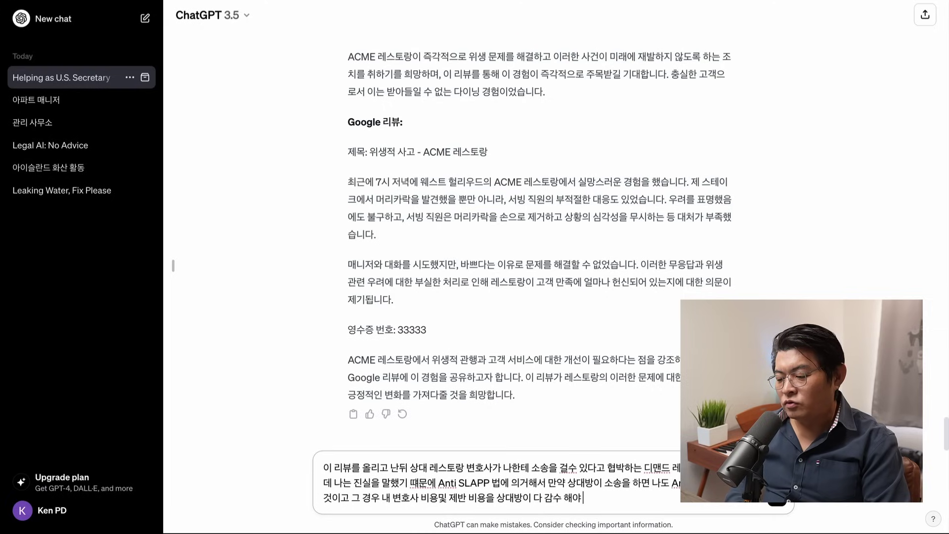
{"action": "key", "text": "BackSpace"}
{"action": "type", "text": "다는"}
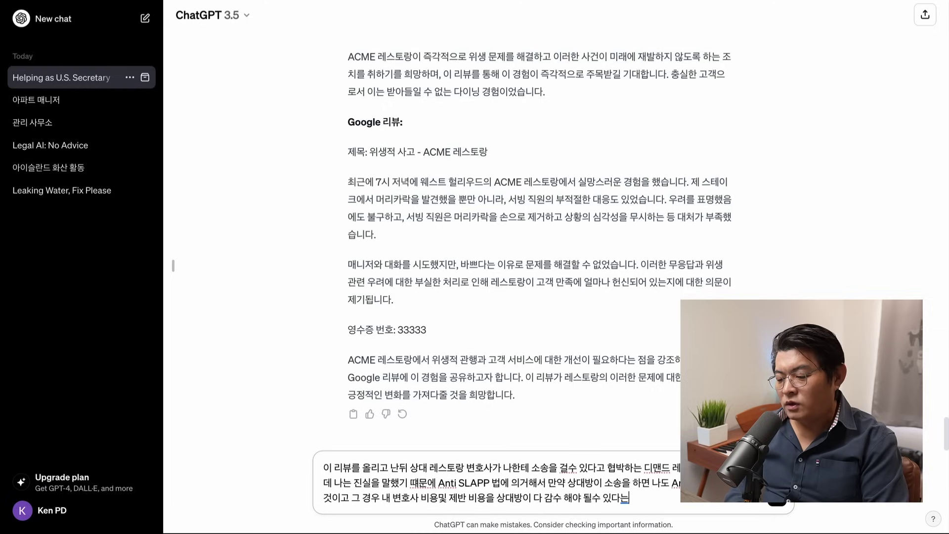
{"action": "type", "text": "것을 알렸주"}
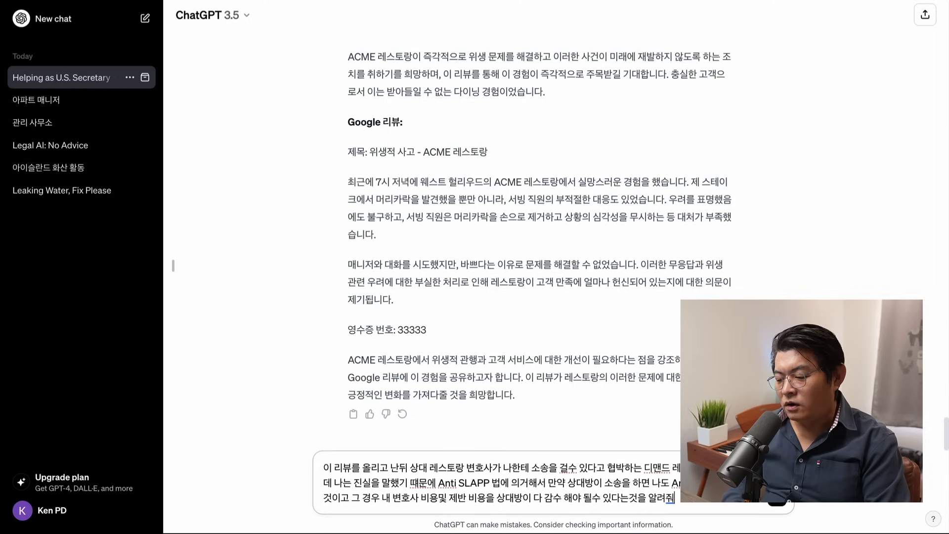
{"action": "type", "text": "는"}
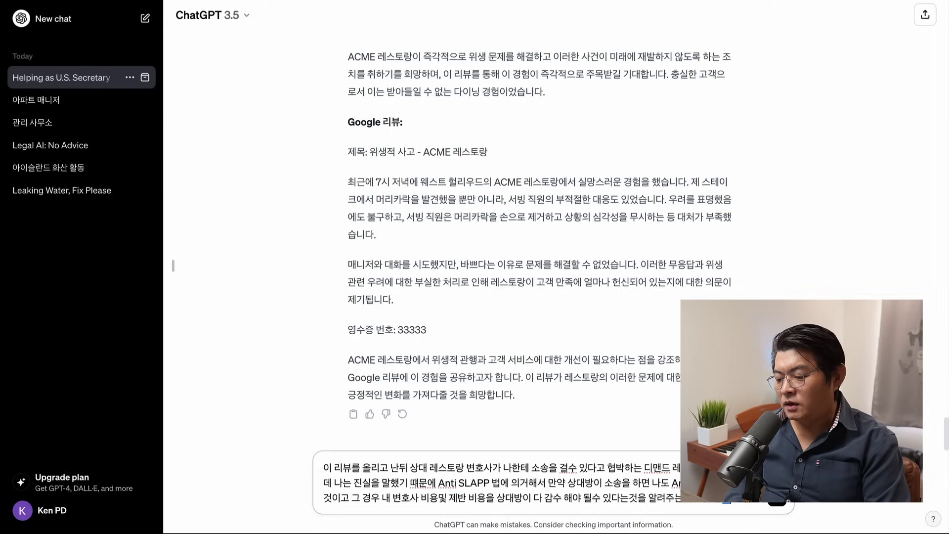
{"action": "type", "text": "사 처럼 법적 용어 써개"}
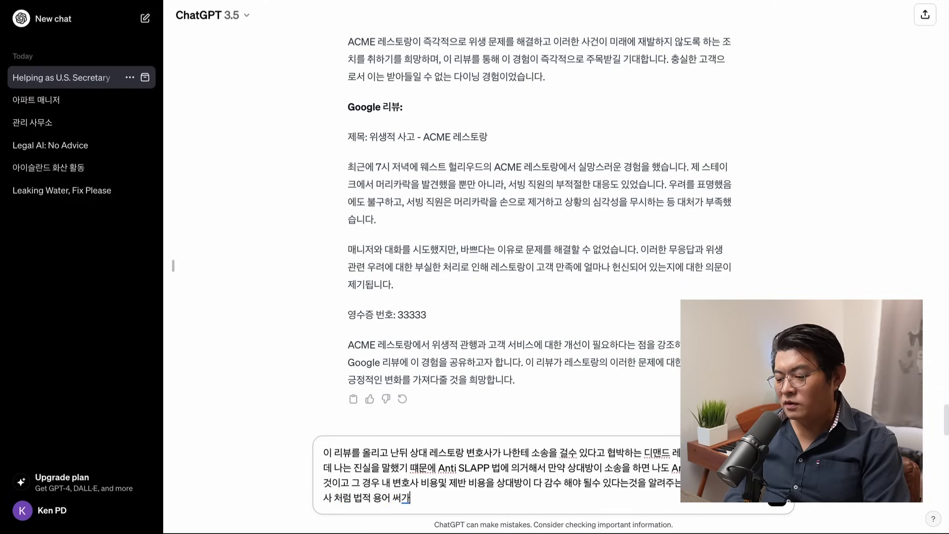
{"action": "key", "text": "BackSpace"}
{"action": "type", "text": "가면서"}
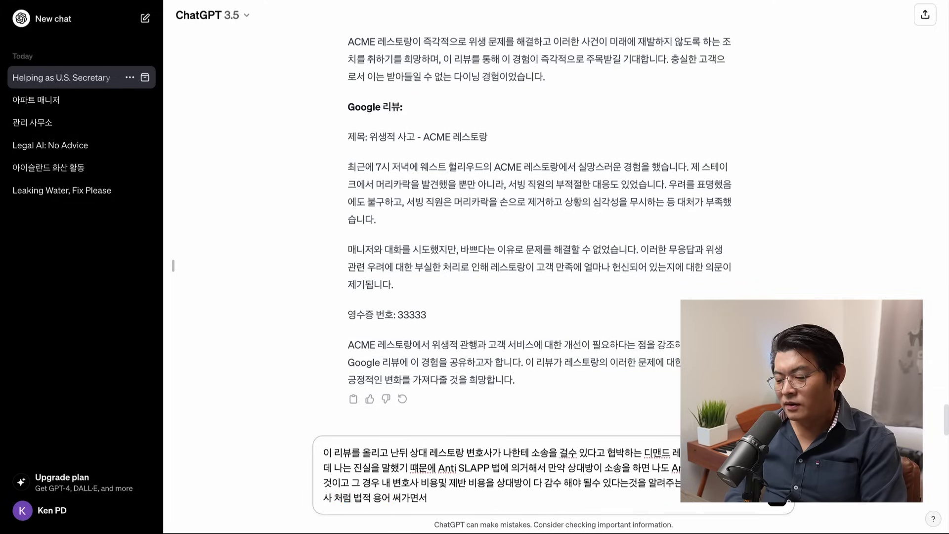
{"action": "type", "text": " ㅈㅓㄴ문적으ㅗㄹ"}
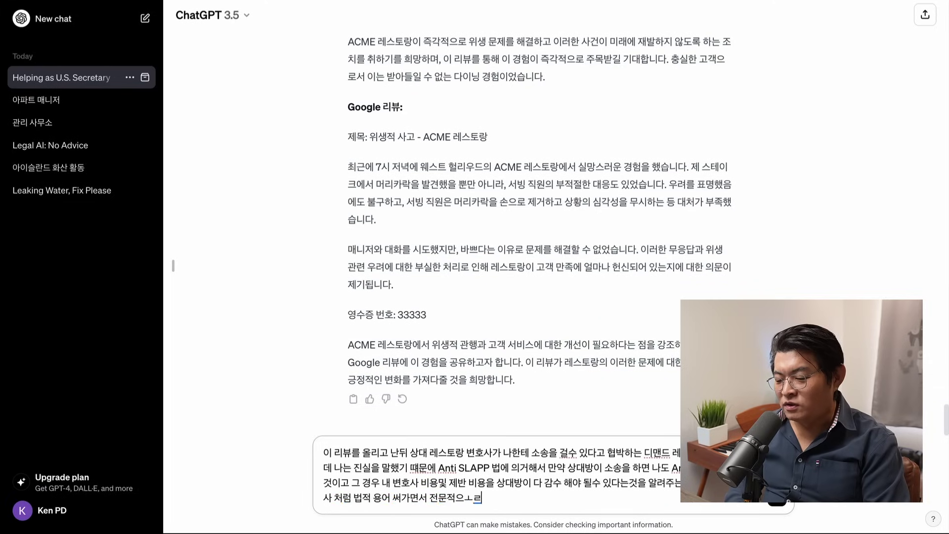
{"action": "key", "text": "BackSpace"}
{"action": "type", "text": "로"}
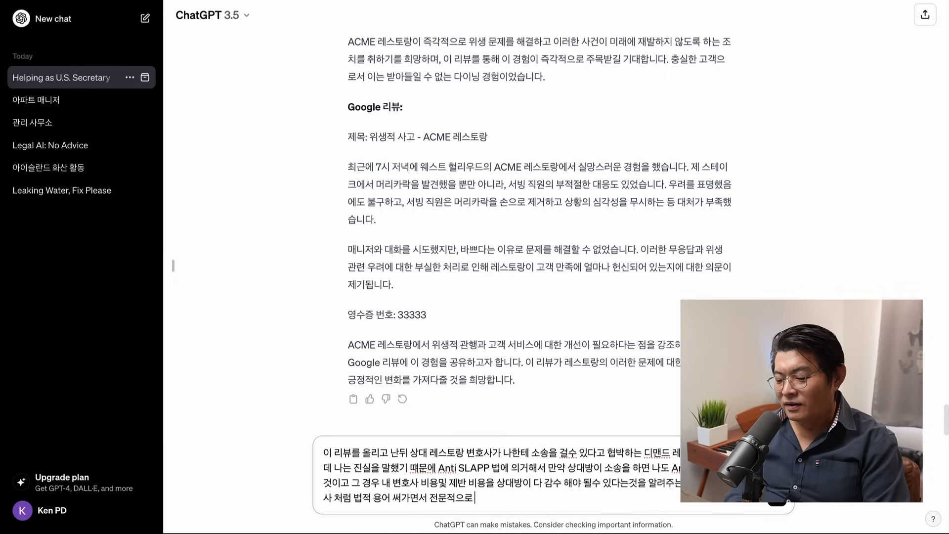
{"action": "type", "text": " 장황하게 적"}
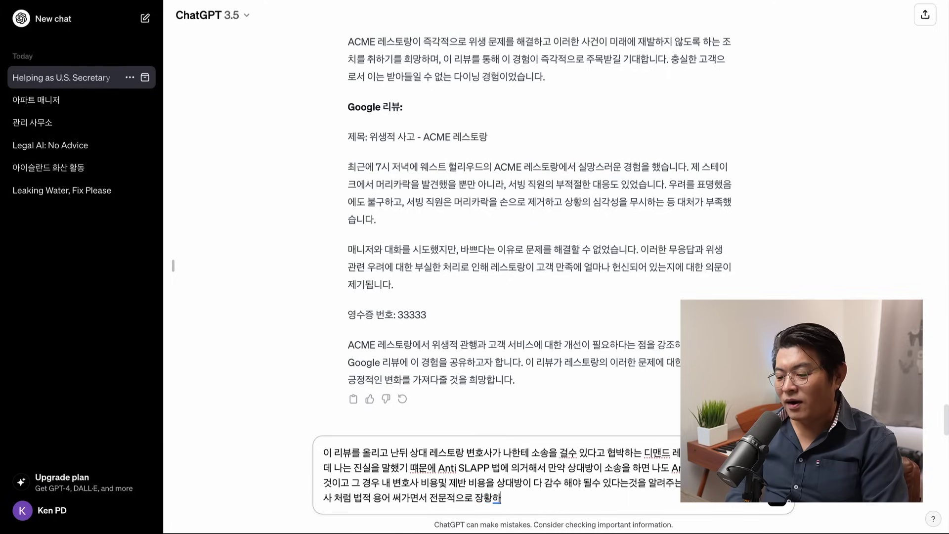
{"action": "type", "text": "어줘"}
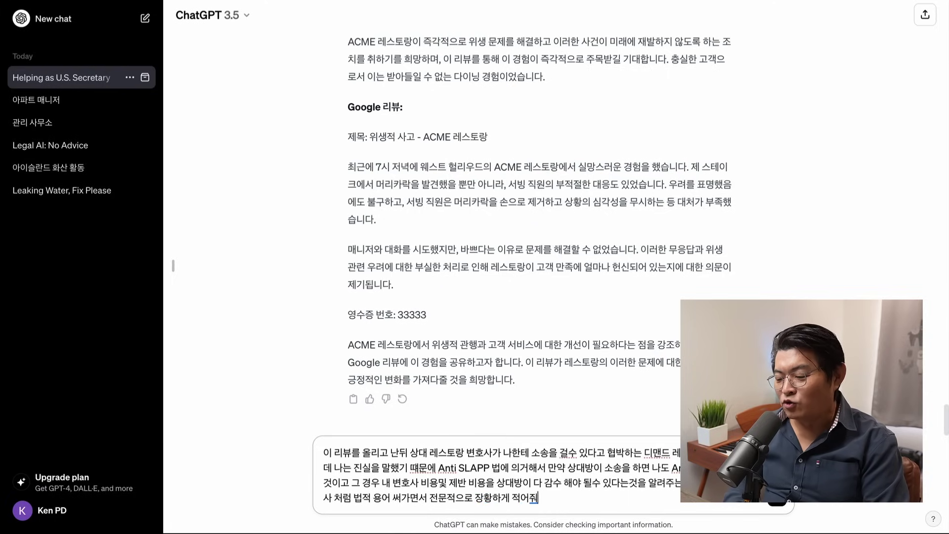
{"action": "key", "text": "Return"}
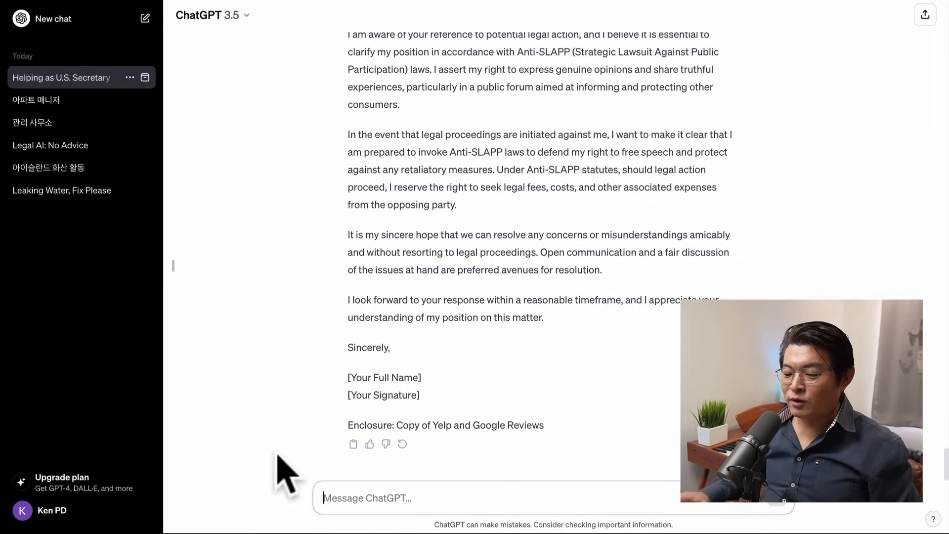
Step: Send '번역' to get the Anti-SLAPP reply letter in Korean
{"action": "left_click", "coordinate": [379, 500]}
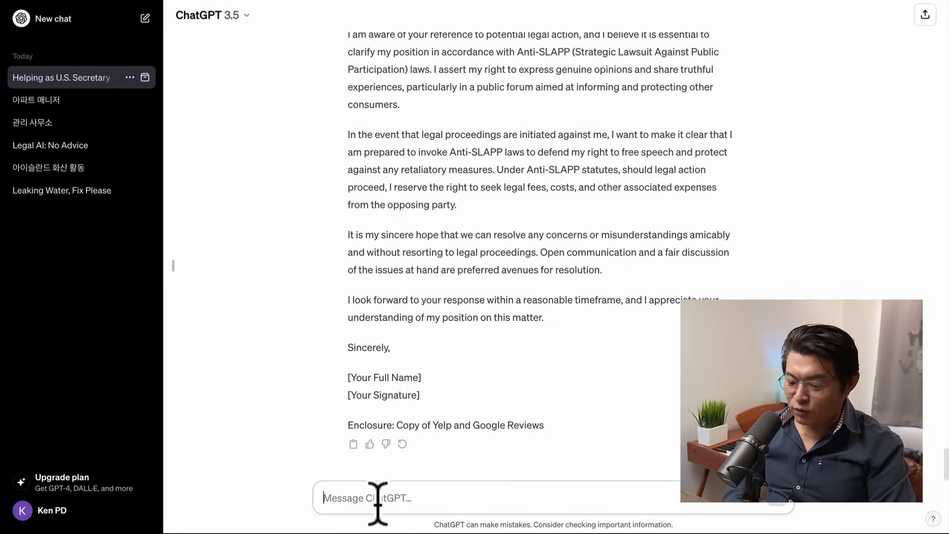
{"action": "type", "text": "번역"}
{"action": "key", "text": "Return"}
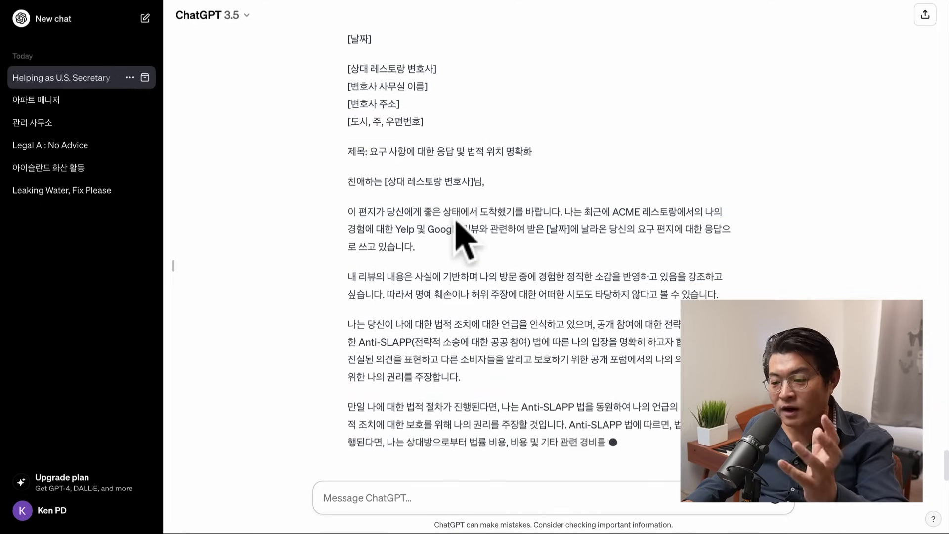
Step: Scroll through the Korean letter to its closing, signature placeholders and attached review copies
{"action": "scroll", "coordinate": [423, 203], "scroll_direction": "up", "scroll_amount": 3}
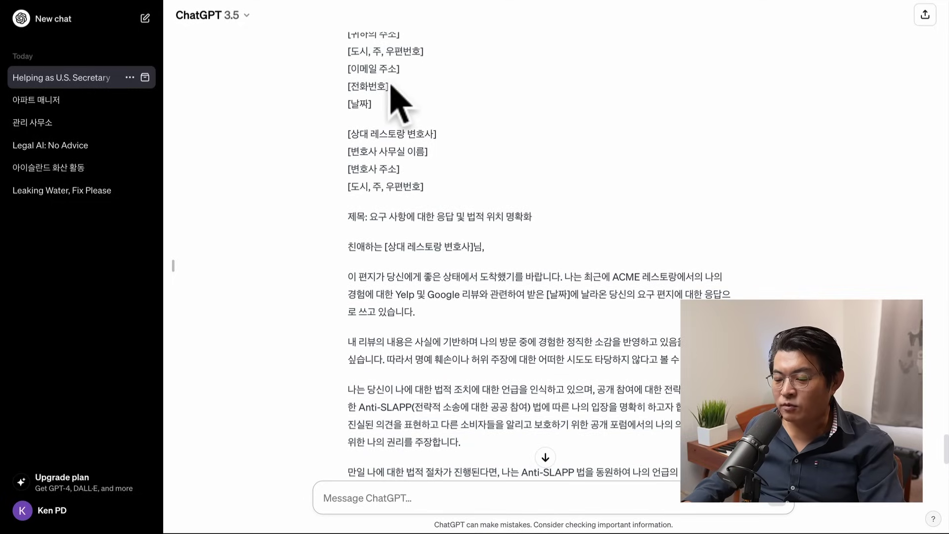
{"action": "scroll", "coordinate": [396, 99], "scroll_direction": "up", "scroll_amount": 2}
{"action": "scroll", "coordinate": [398, 126], "scroll_direction": "down", "scroll_amount": 9}
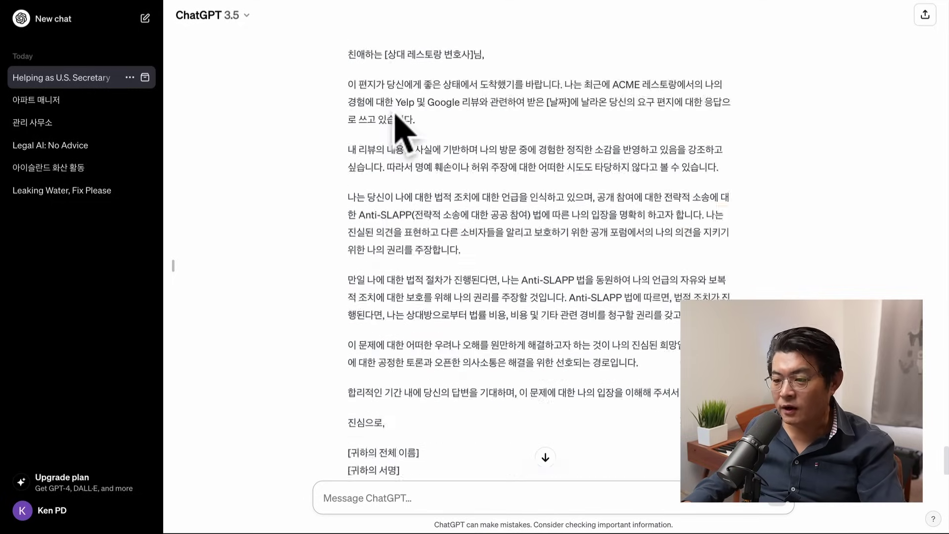
{"action": "scroll", "coordinate": [398, 127], "scroll_direction": "up", "scroll_amount": 4}
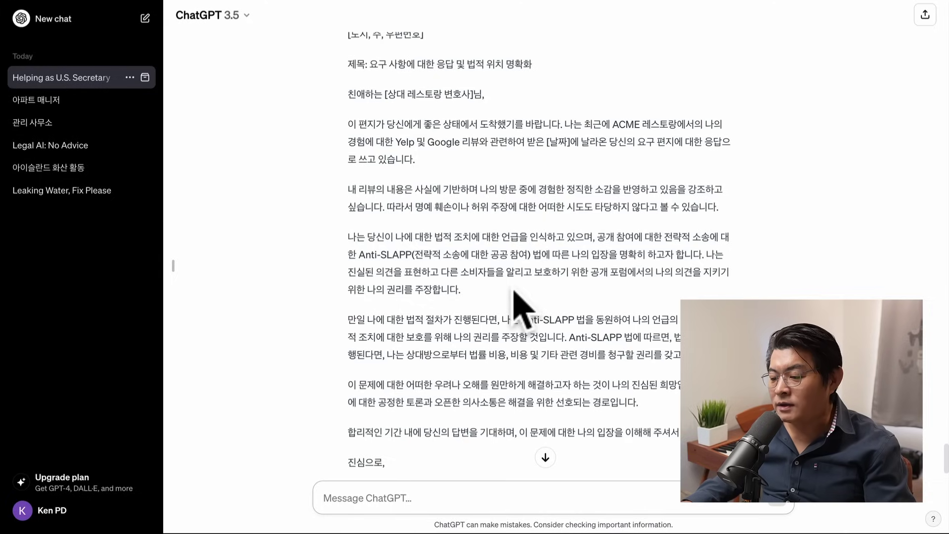
{"action": "scroll", "coordinate": [515, 304], "scroll_direction": "down", "scroll_amount": 1}
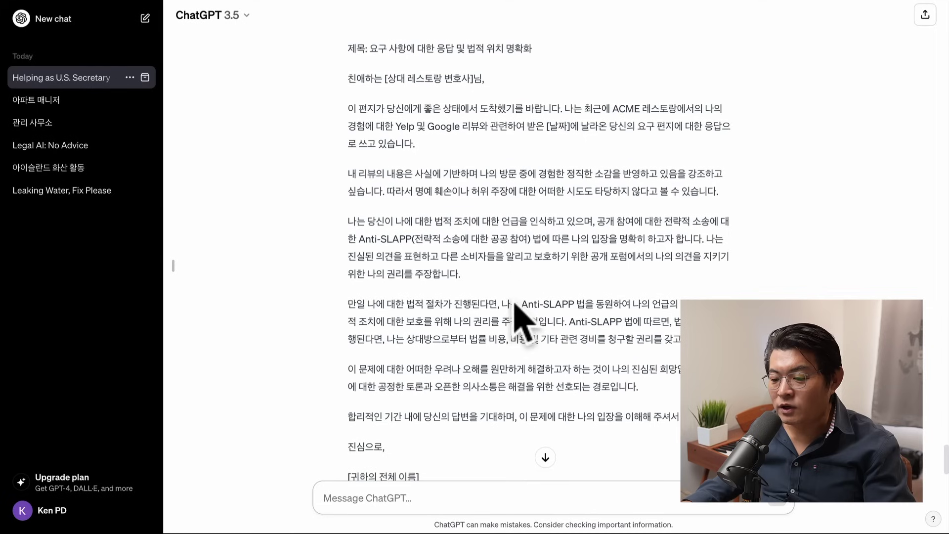
{"action": "scroll", "coordinate": [515, 304], "scroll_direction": "down", "scroll_amount": 1}
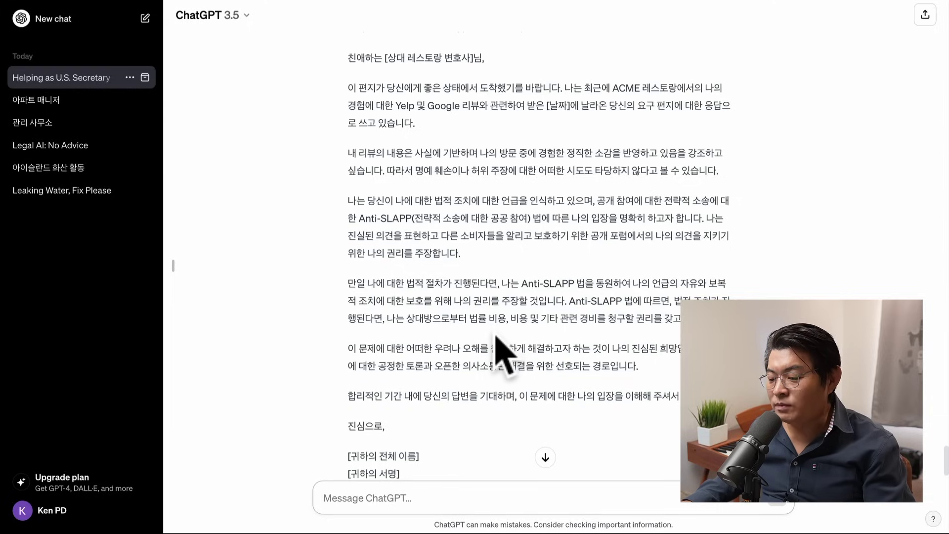
{"action": "scroll", "coordinate": [496, 336], "scroll_direction": "down", "scroll_amount": 1}
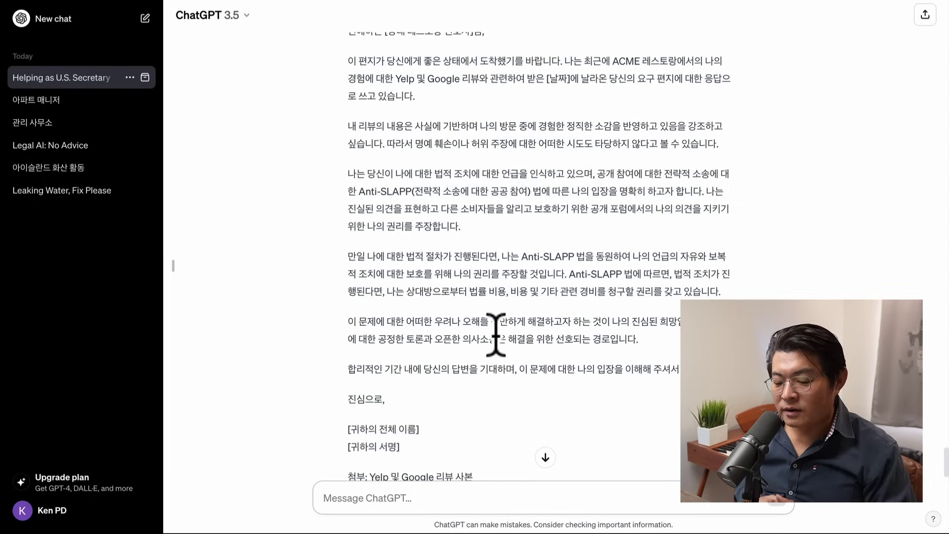
{"action": "scroll", "coordinate": [502, 341], "scroll_direction": "down", "scroll_amount": 2}
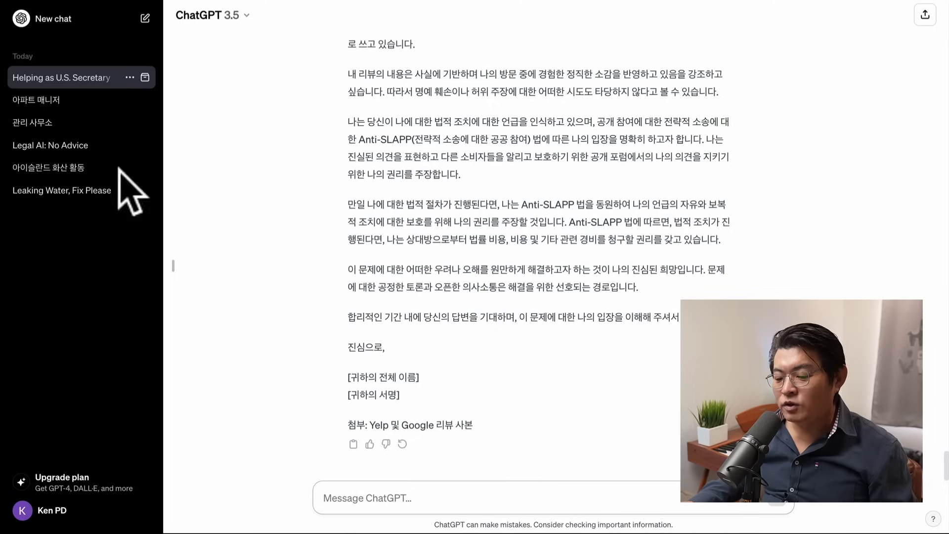
{"action": "left_click", "coordinate": [356, 498]}
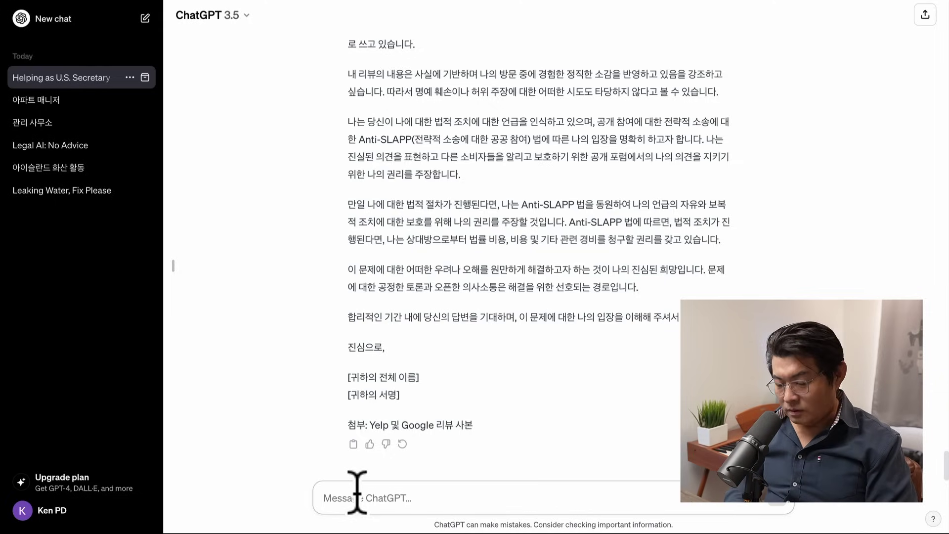
Step: Ask in Korean for an English WooHang Mart Kplace review praising friendly staff and Korean food, then select it
{"action": "type", "text": "ㅇ"}
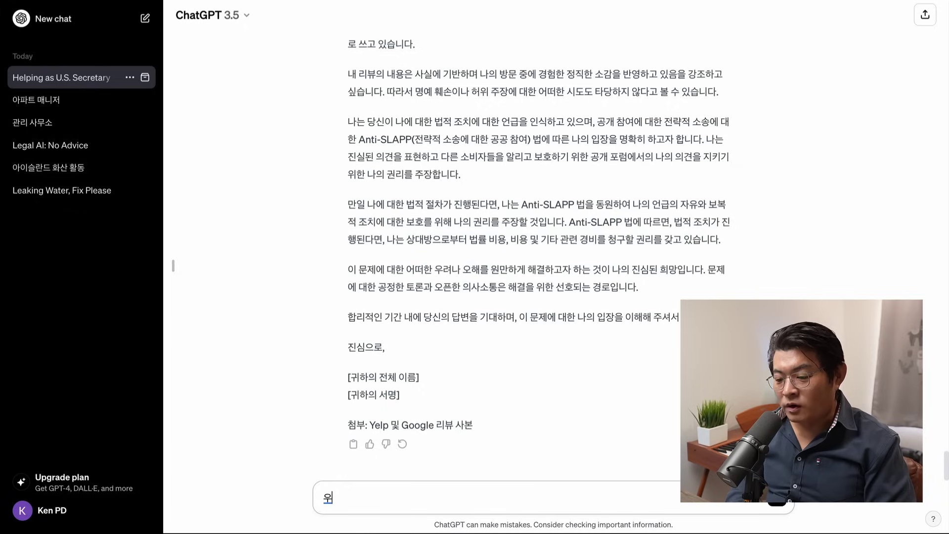
{"action": "type", "text": "ㅜ"}
{"action": "key", "text": "BackSpace"}
{"action": "key", "text": "BackSpace"}
{"action": "type", "text": "dk"}
{"action": "key", "text": "BackSpace"}
{"action": "key", "text": "BackSpace"}
{"action": "type", "text": "우행 매"}
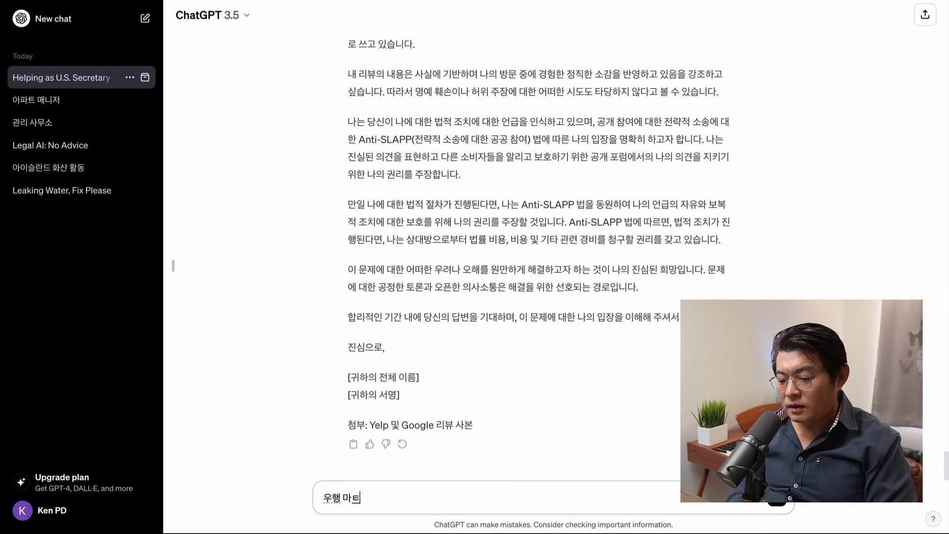
{"action": "type", "text": "트 Kplace dd"}
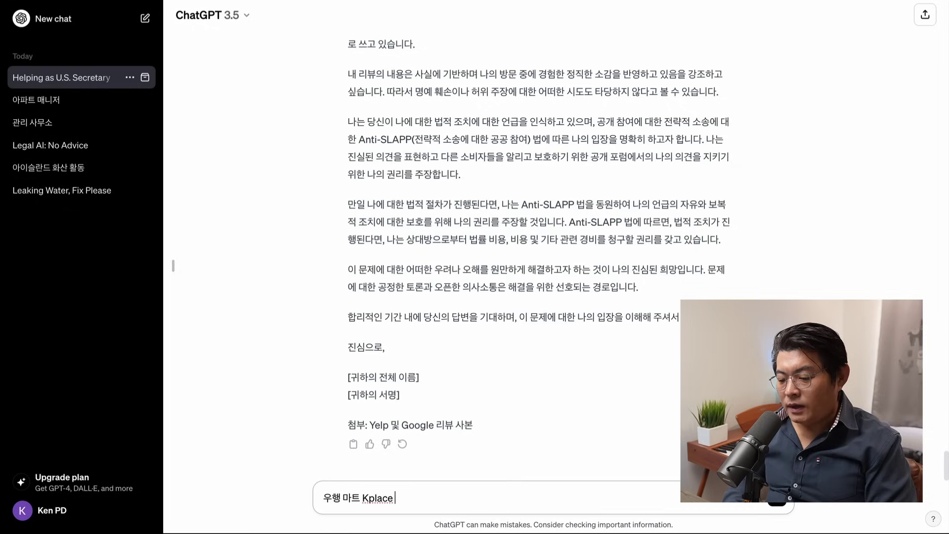
{"action": "key", "text": "BackSpace"}
{"action": "type", "text": "ㅔ 갔는데 넘"}
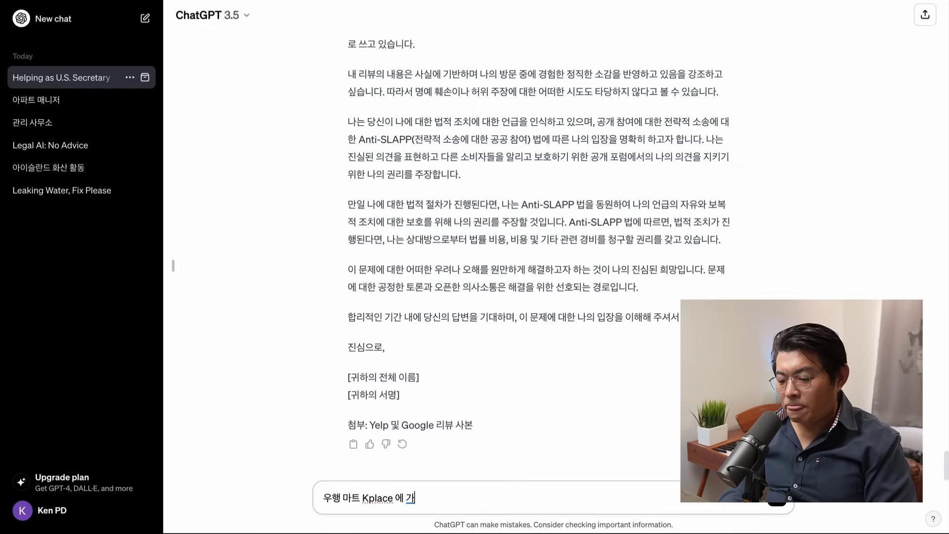
{"action": "type", "text": "무나 친절하고"}
{"action": "type", "text": " 조ㅎ았습니다. ㅎ"}
{"action": "type", "text": "ㅏㄴ국 음식이 많앗"}
{"action": "type", "text": "ㅓ 좋았어요, 또 가"}
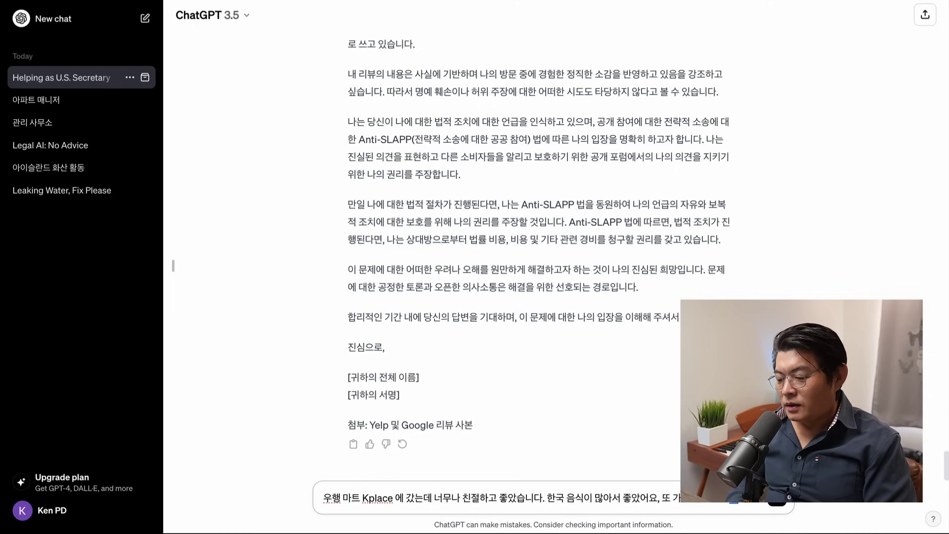
{"action": "type", "text": "로 적위"}
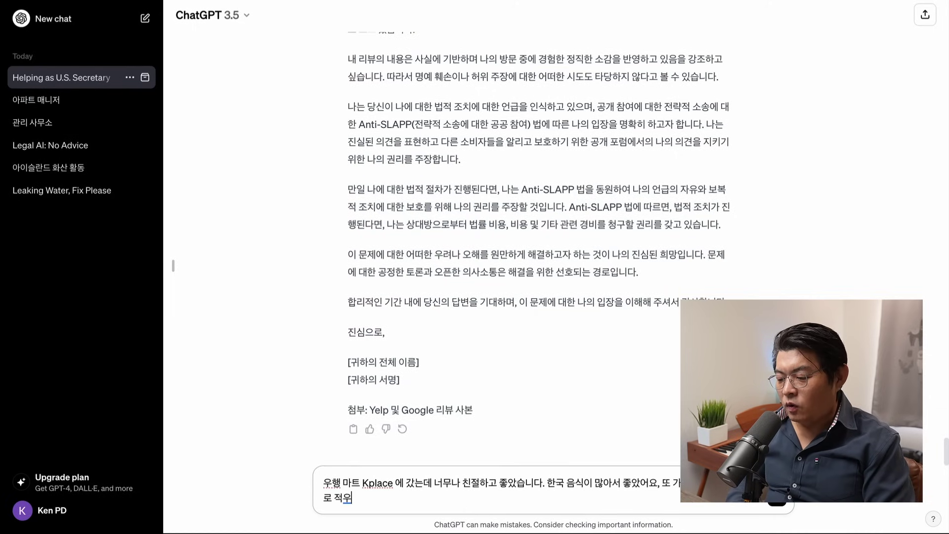
{"action": "key", "text": "BackSpace"}
{"action": "type", "text": "어주세요"}
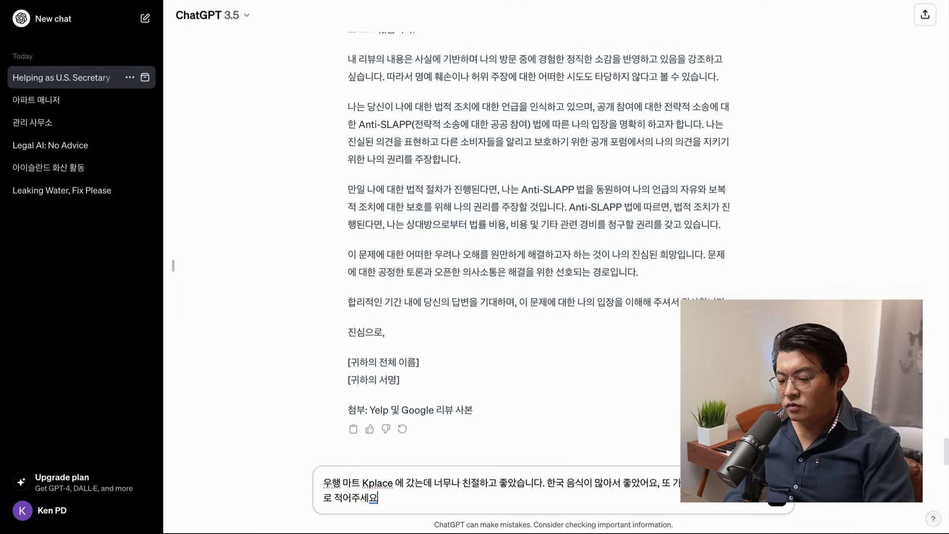
{"action": "key", "text": "Return"}
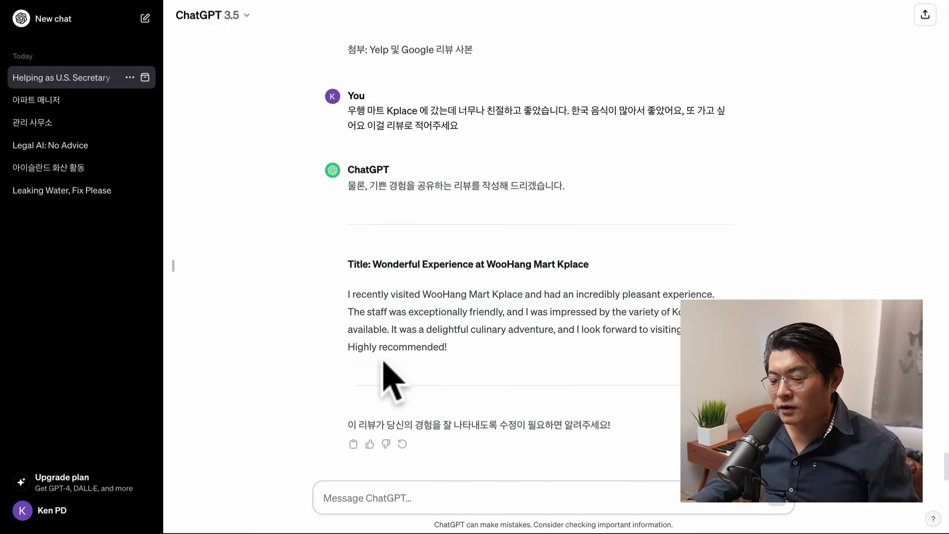
{"action": "left_click_drag", "start_coordinate": [461, 345], "coordinate": [348, 296]}
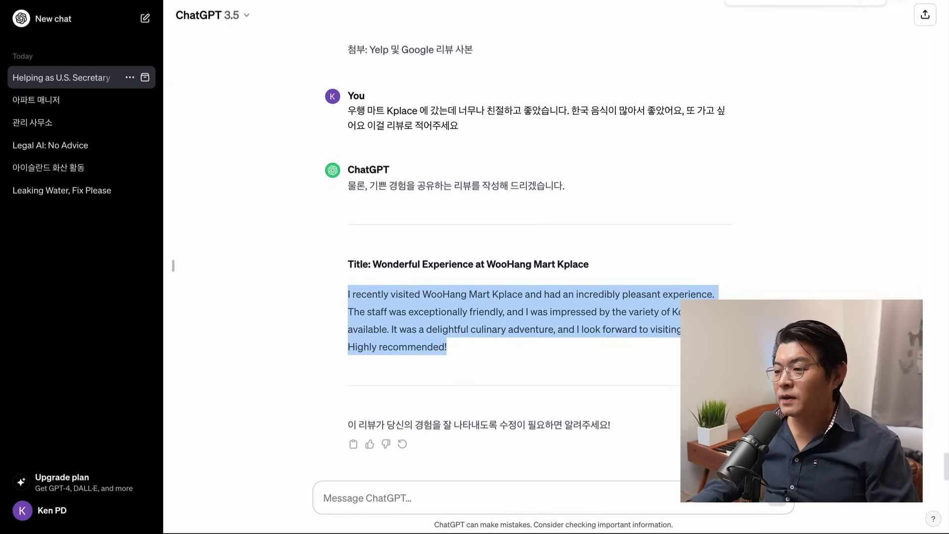
Step: Open Google Maps in a new guest browser window via a 'google map' search
{"action": "left_click", "coordinate": [876, 1]}
{"action": "left_click", "coordinate": [188, 18]}
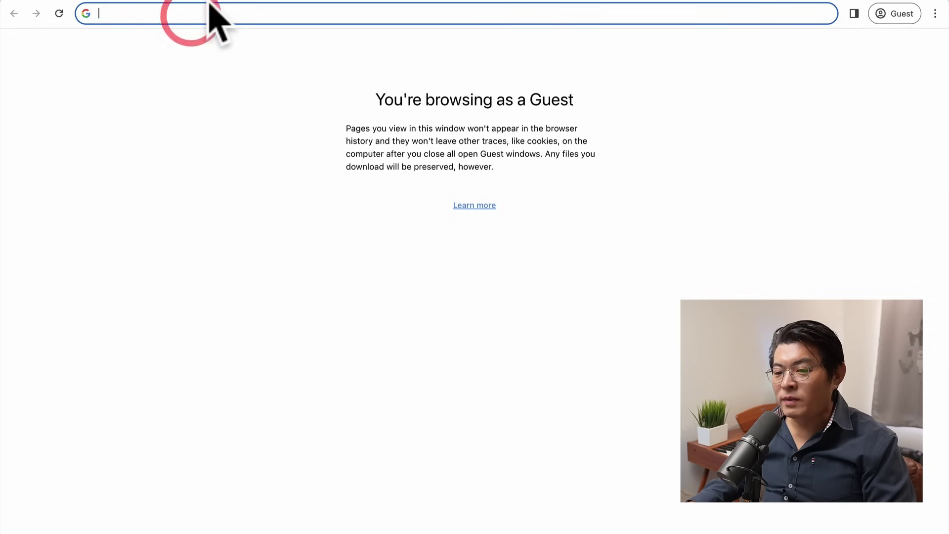
{"action": "type", "text": "google map"}
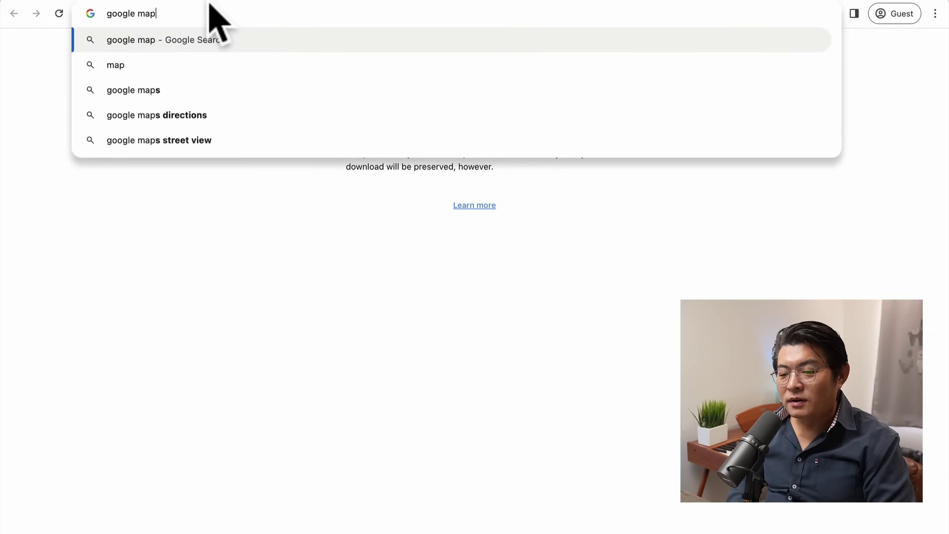
{"action": "key", "text": "Return"}
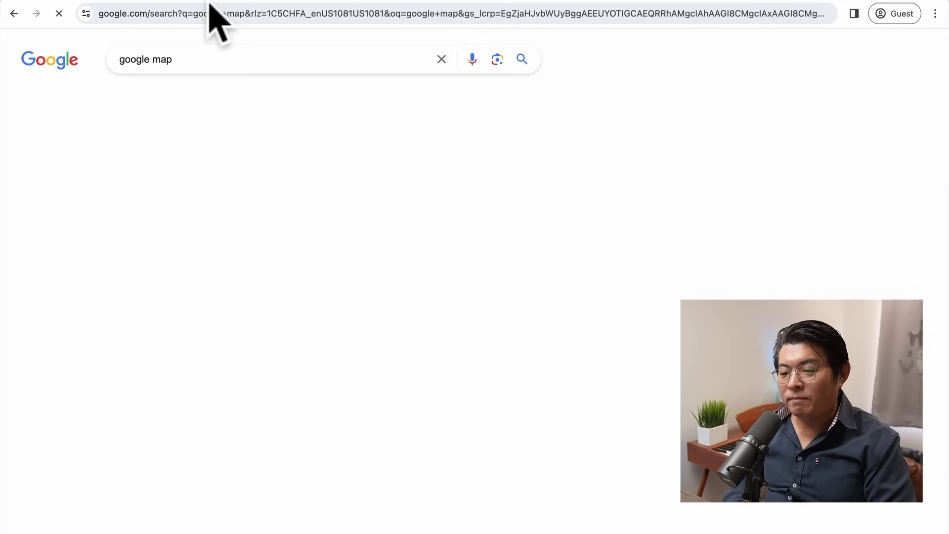
{"action": "left_click", "coordinate": [158, 171]}
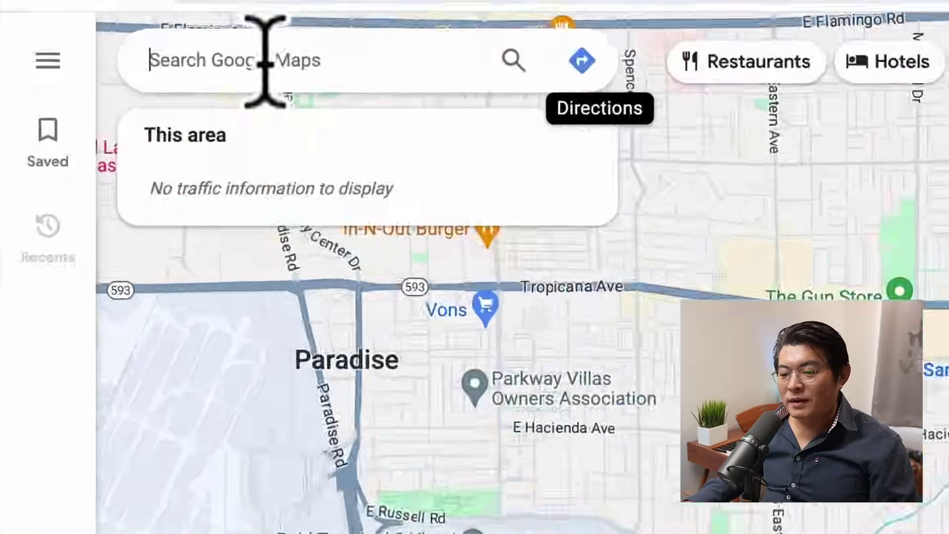
Step: Search Maps for 우행마켓 and open the K-Place store's listing
{"action": "left_click", "coordinate": [121, 50]}
{"action": "type", "text": "dn"}
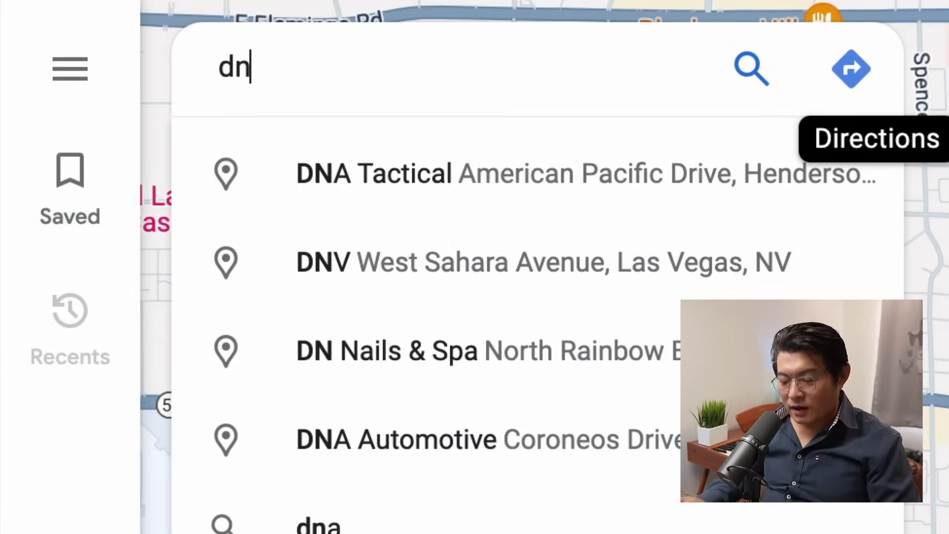
{"action": "key", "text": "BackSpace"}
{"action": "key", "text": "BackSpace"}
{"action": "type", "text": "우행"}
{"action": "type", "text": "마케"}
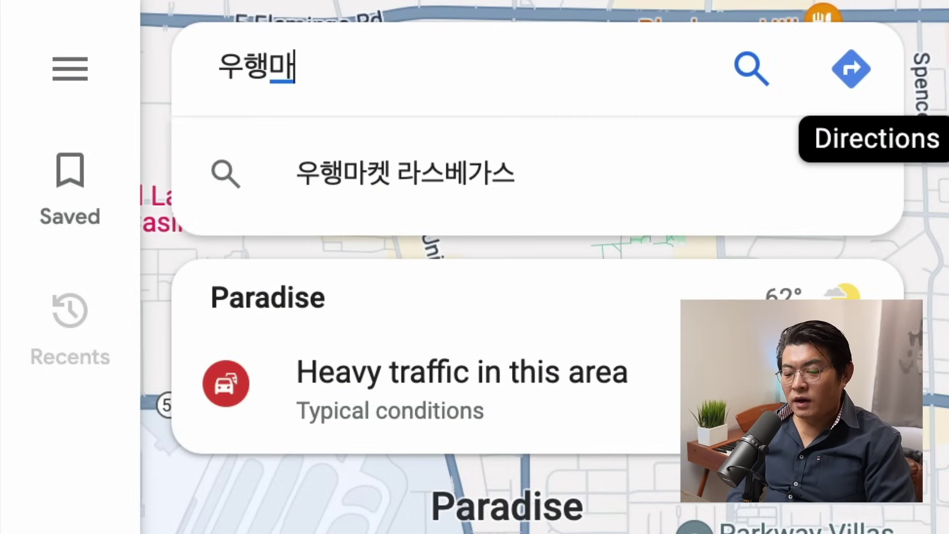
{"action": "type", "text": "ㅅ"}
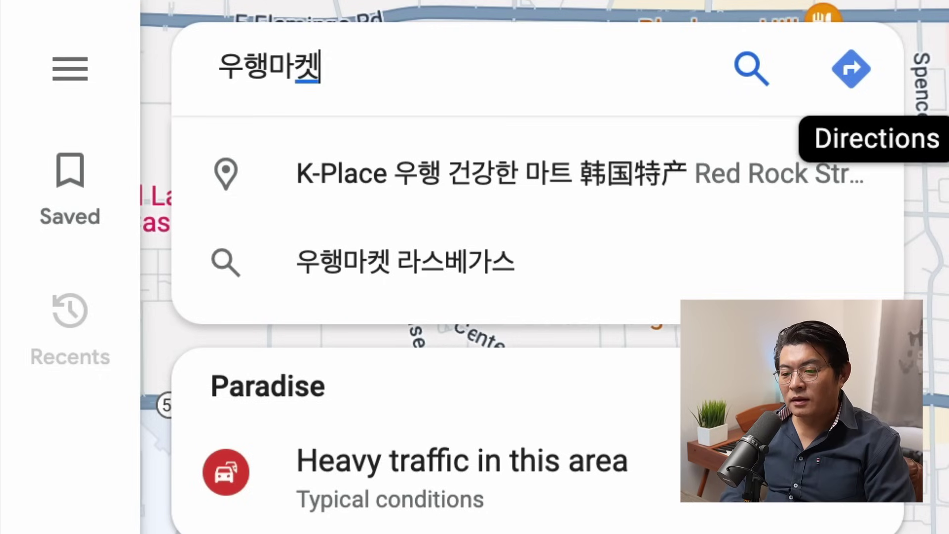
{"action": "left_click", "coordinate": [535, 200]}
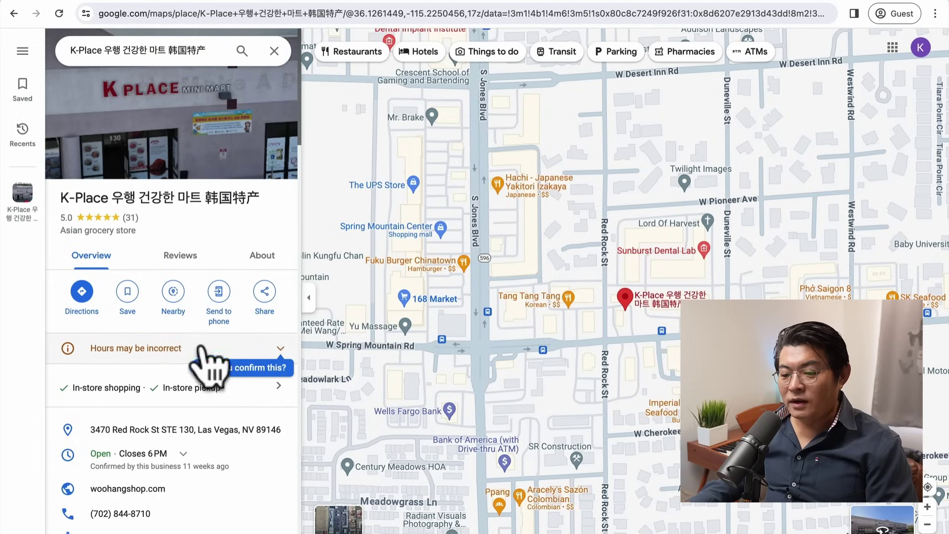
Step: Scroll the K-Place 우행 건강한 마트 panel down to Review summary and start writing a review
{"action": "scroll", "coordinate": [143, 289], "scroll_direction": "down", "scroll_amount": 5}
{"action": "scroll", "coordinate": [134, 293], "scroll_direction": "down", "scroll_amount": 15}
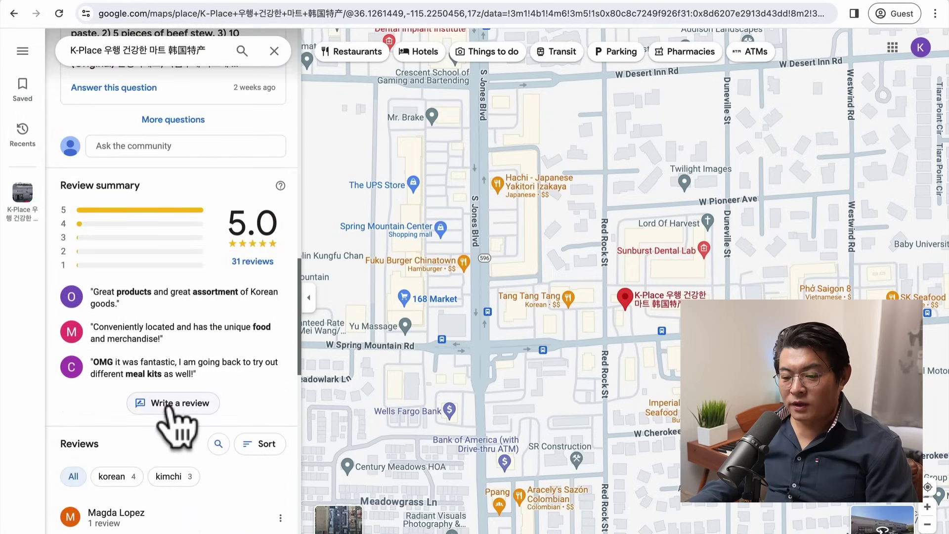
{"action": "scroll", "coordinate": [168, 411], "scroll_direction": "down", "scroll_amount": 1}
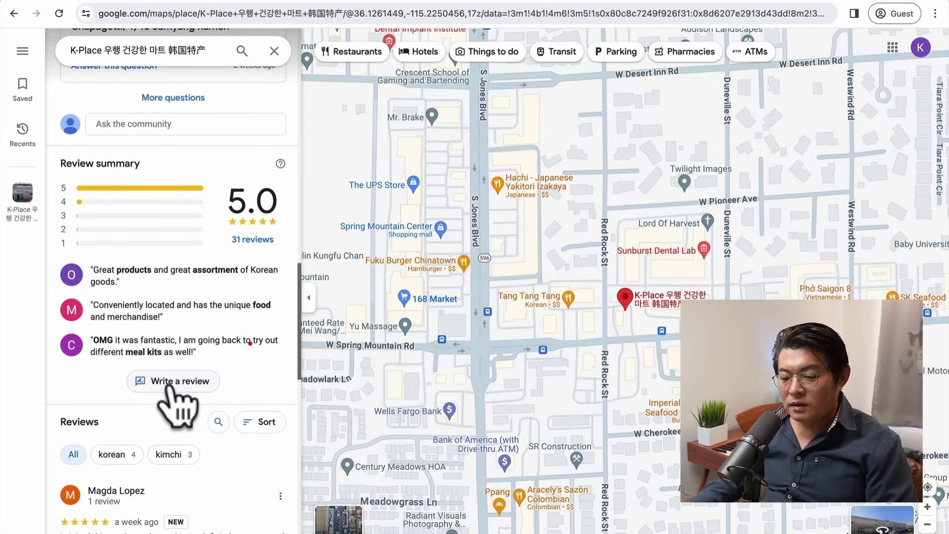
{"action": "left_click", "coordinate": [173, 389]}
Step: Paste ChatGPT's K-Place review text into the review box and give five stars
{"action": "left_click", "coordinate": [341, 281]}
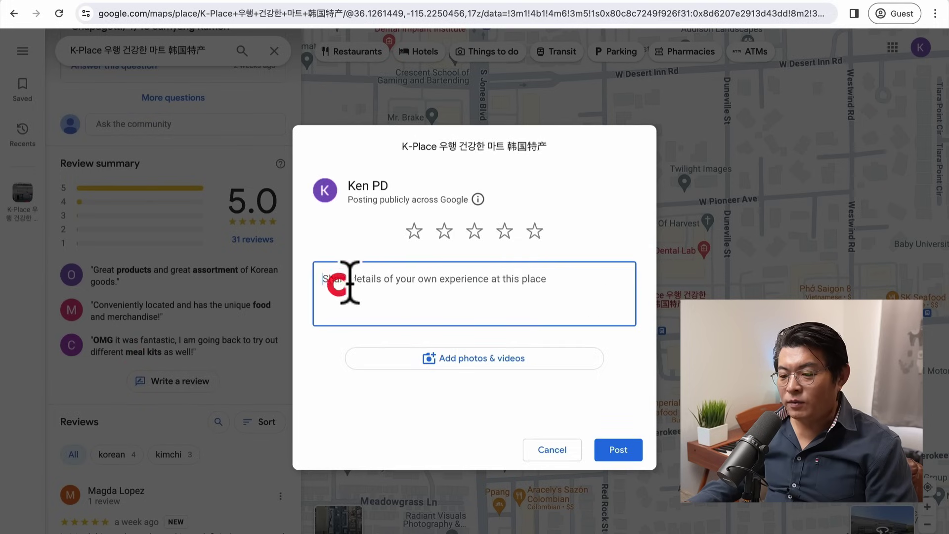
{"action": "type", "text": "I recently visited WooHang Mart Kplace and had an incredibly pleasant experience. The staff was exceptionally friendly, and I was impressed by the variety of Korean food available. It was a delightful culinary adventure, and I look forward to visiting again. Highly recommended!"}
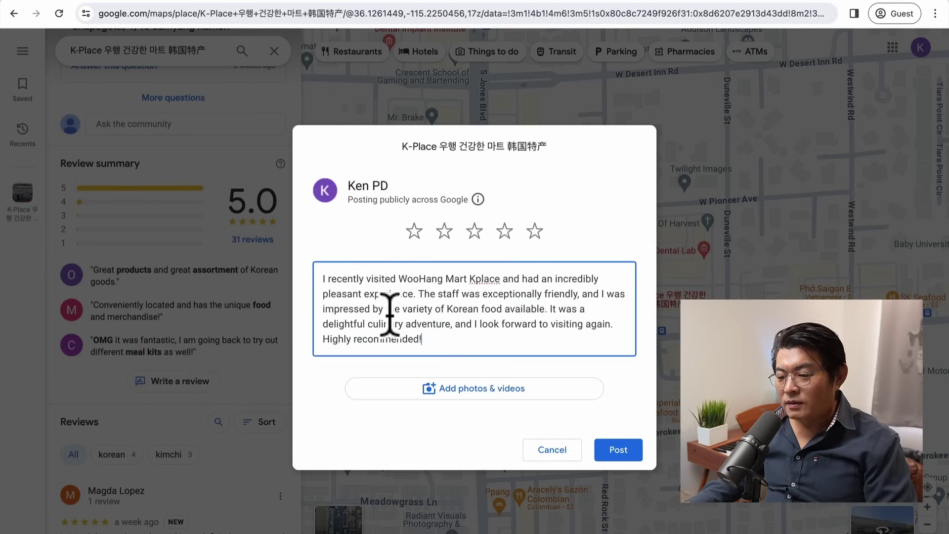
{"action": "left_click", "coordinate": [535, 232]}
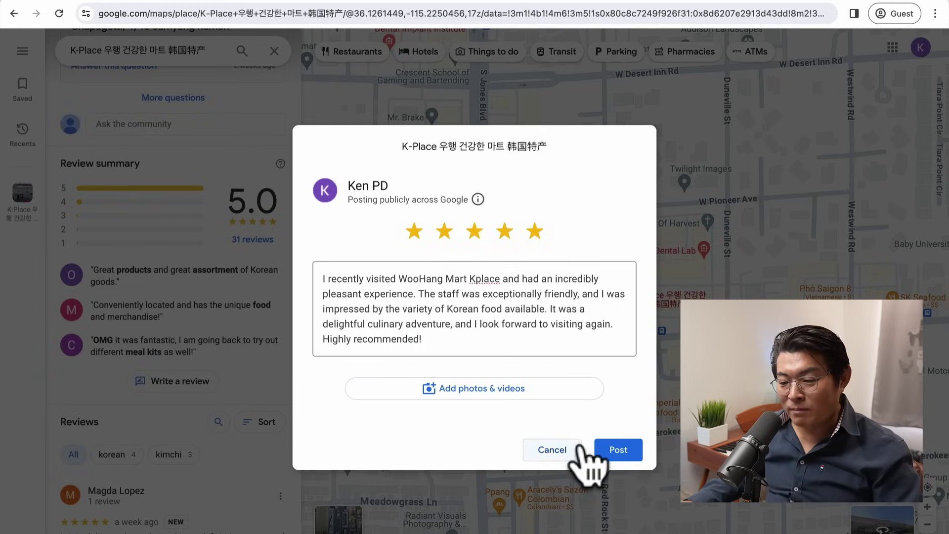
Step: Cancel the review without posting and go back to the ChatGPT conversation
{"action": "left_click", "coordinate": [563, 451]}
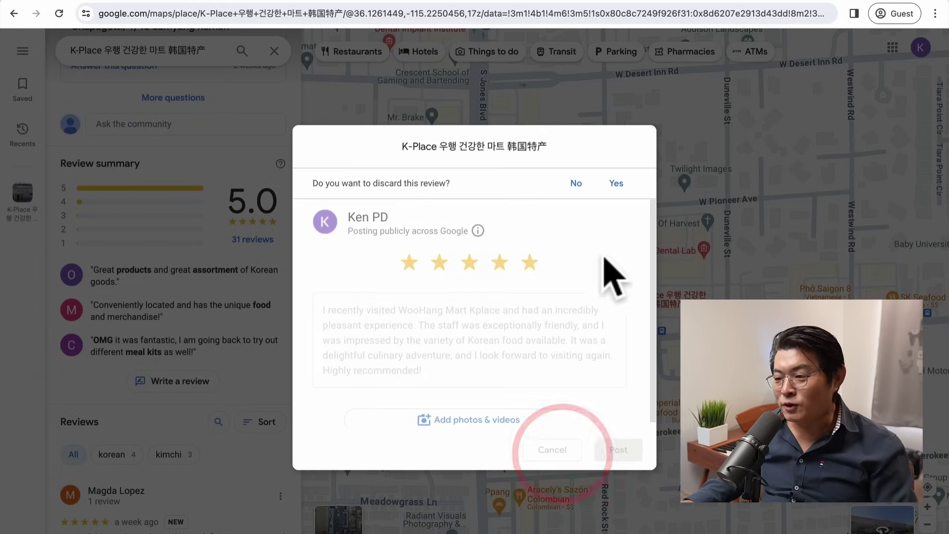
{"action": "left_click", "coordinate": [267, 110]}
{"action": "left_click", "coordinate": [678, 286]}
{"action": "left_click", "coordinate": [866, 3]}
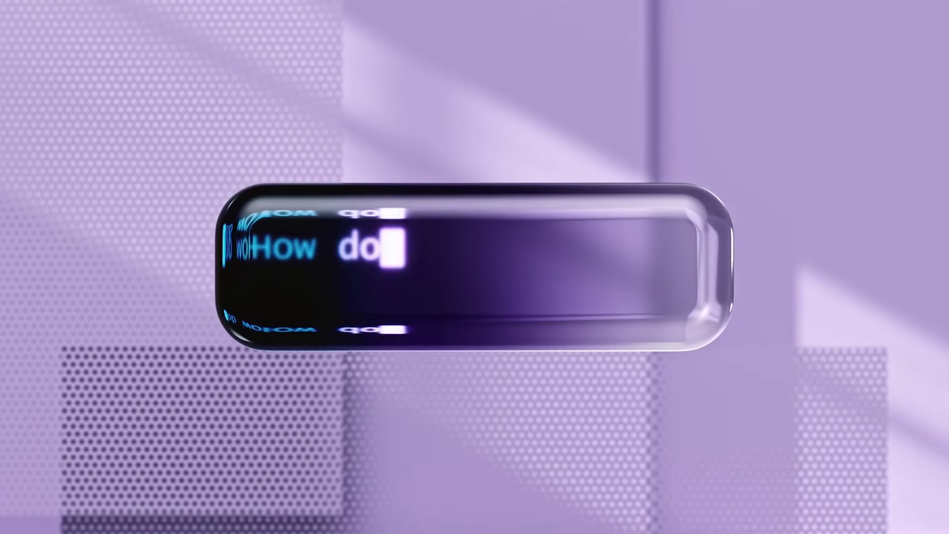